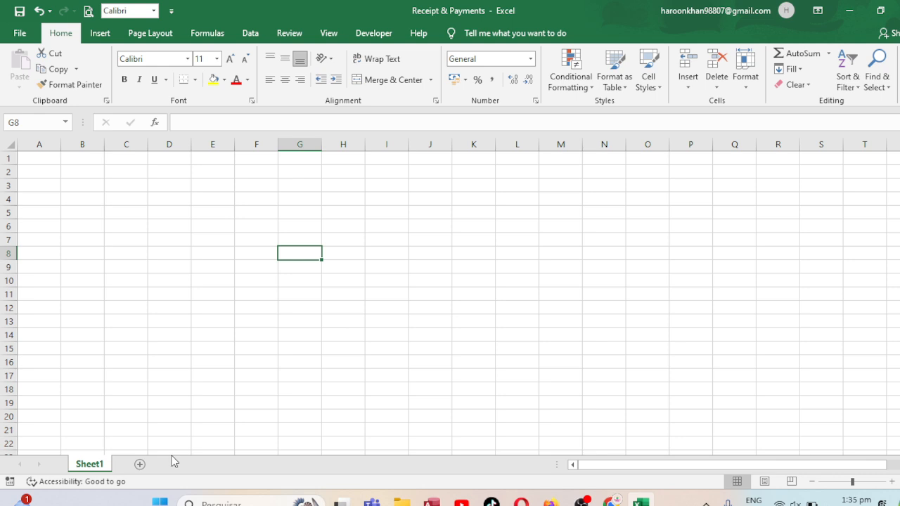
Rename the Sheet1 worksheet as Transaction Sheet
double_click(103, 464)
text(Tra)
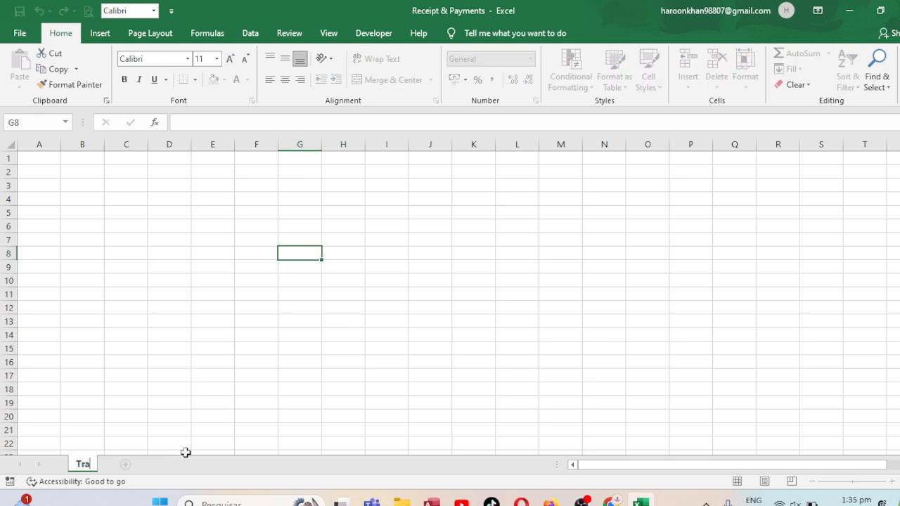
text(nsaction S)
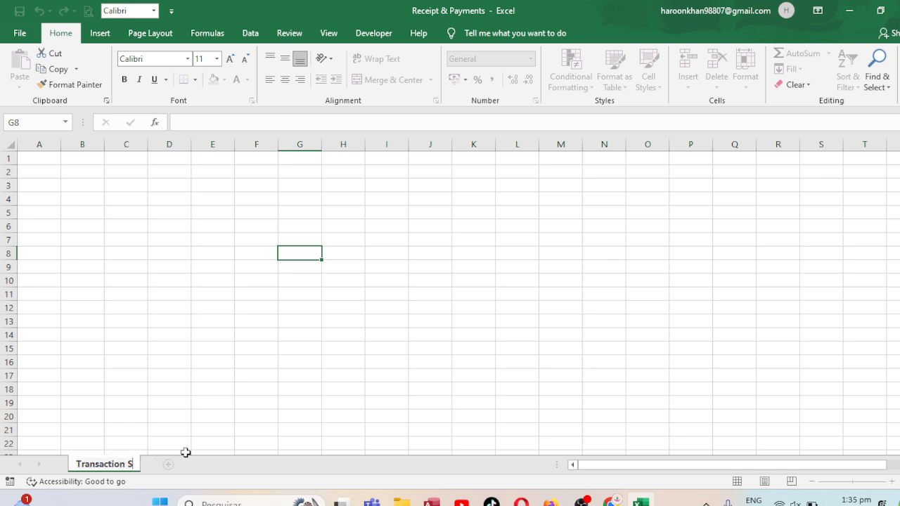
text(heet)
click(339, 378)
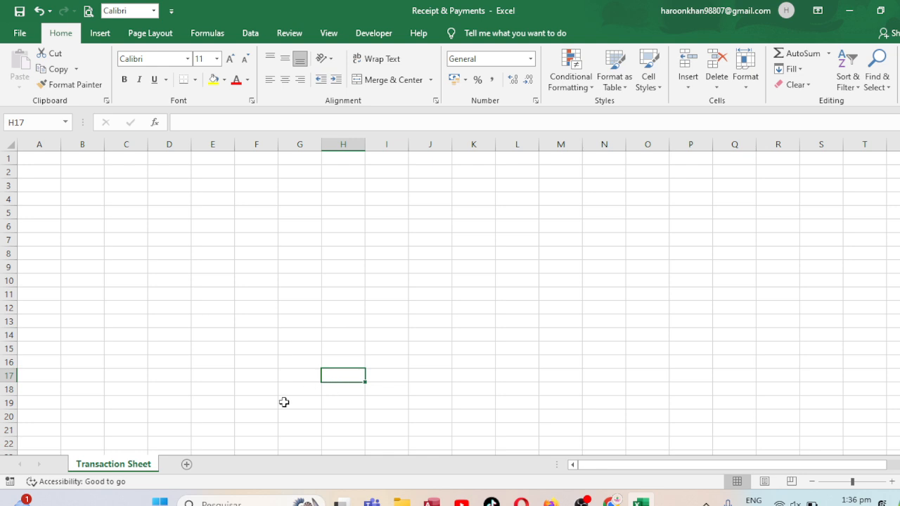
Add a second worksheet and name it Report
click(188, 465)
double_click(187, 466)
text(R)
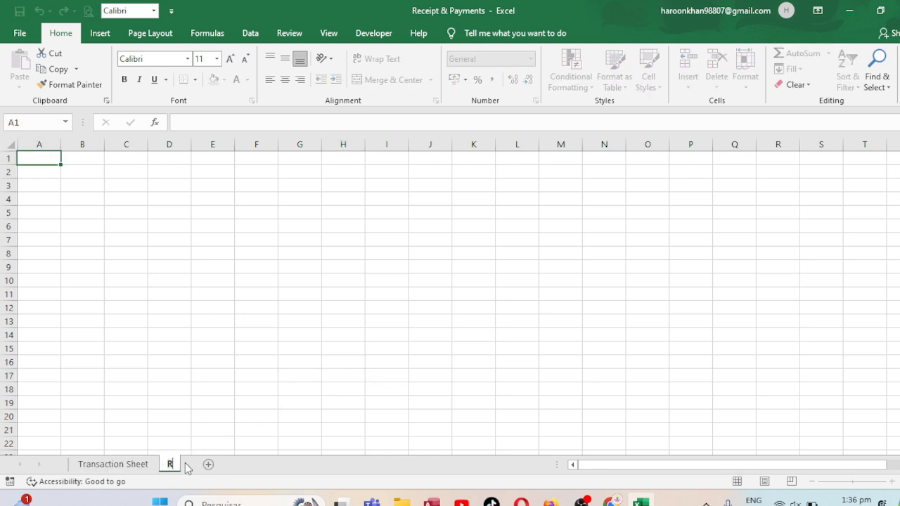
text(eport)
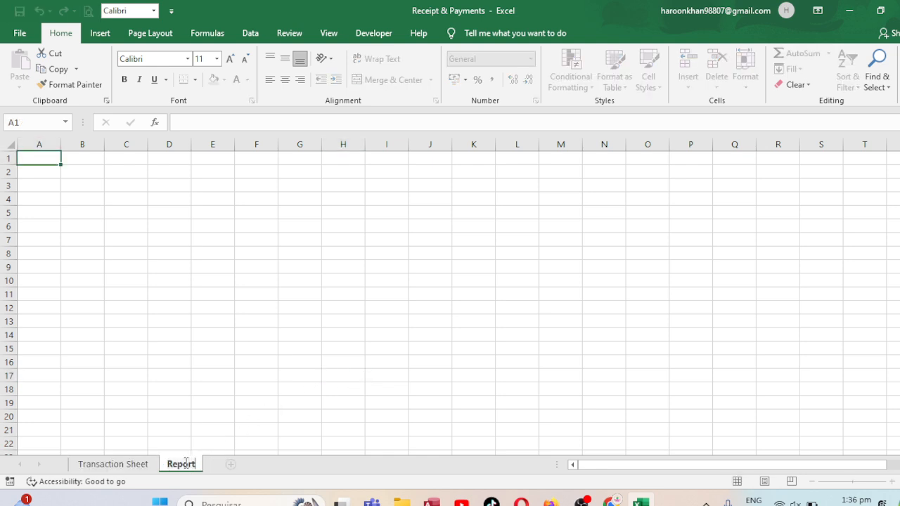
click(136, 175)
Merge and center the range A1:N4 on the Report sheet
click(28, 157)
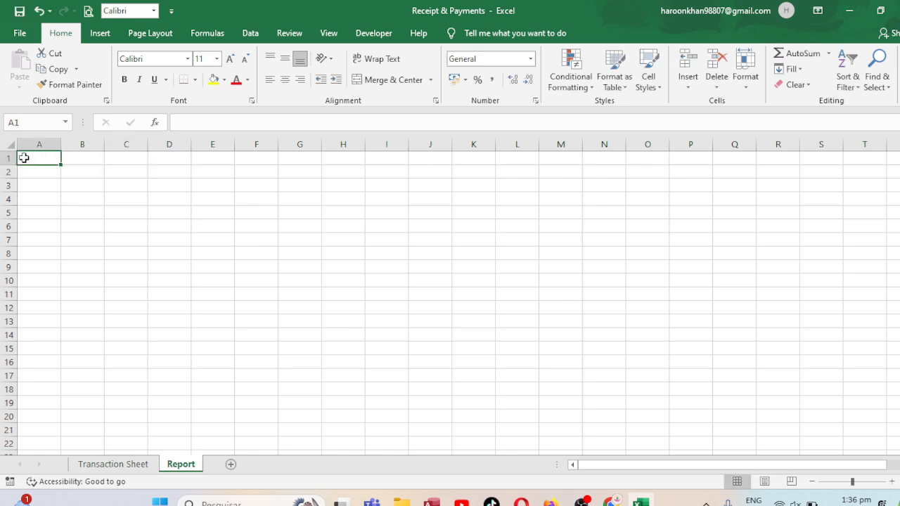
drag(23, 158, 596, 201)
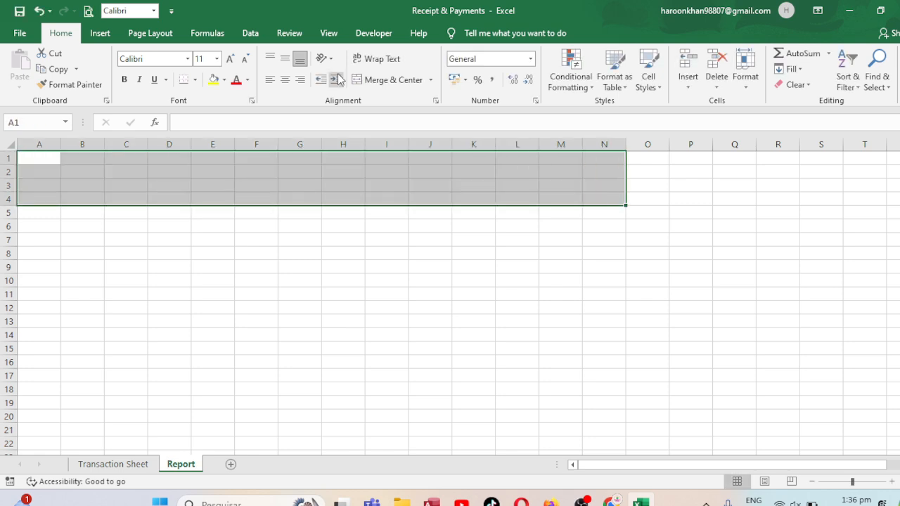
click(411, 80)
Enter the title Transaction in the merged block at the head of the Report sheet
text(Tr)
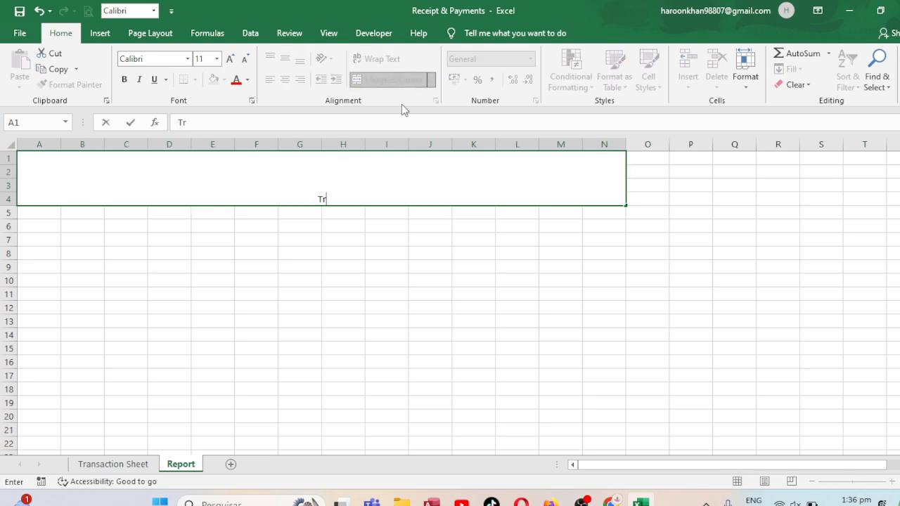
key(BackSpace)
key(BackSpace)
text(t)
key(BackSpace)
text(Transactio)
key(BackSpace)
text(on)
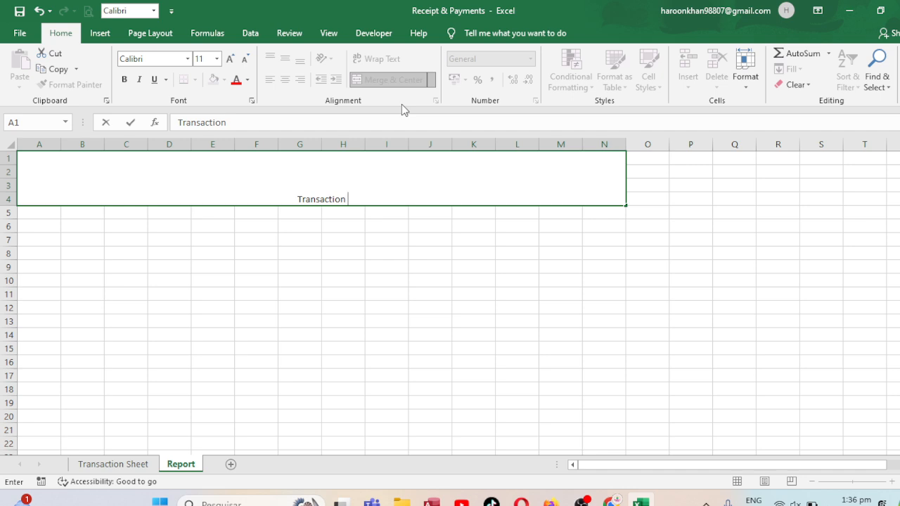
click(358, 277)
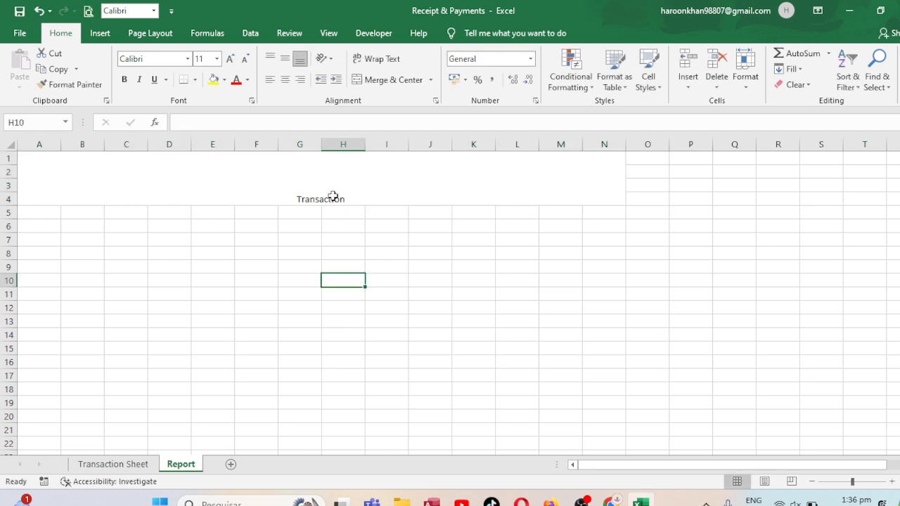
Align the Transaction title to the vertical middle, enlarge its font to size 36 and make it bold
click(332, 196)
click(284, 59)
click(230, 58)
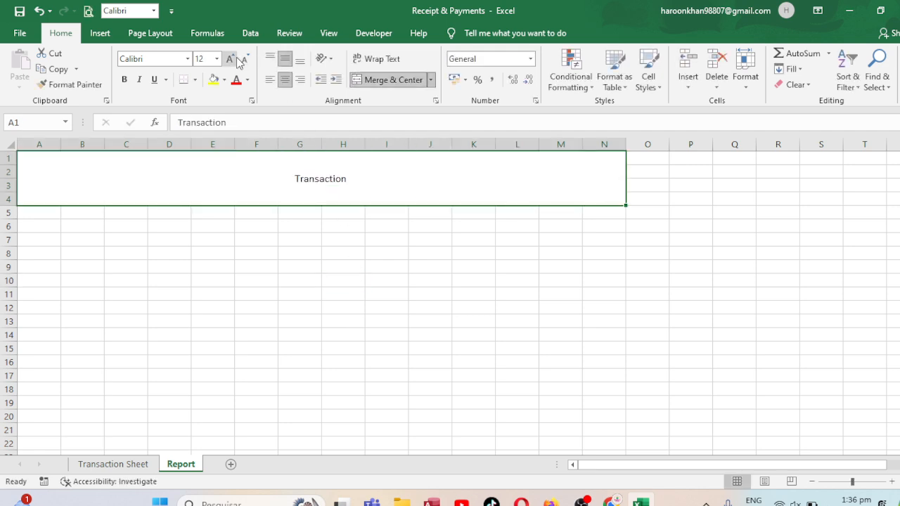
click(231, 58)
click(230, 58)
click(231, 58)
click(231, 58)
click(231, 58)
click(230, 58)
click(231, 58)
click(231, 59)
click(230, 58)
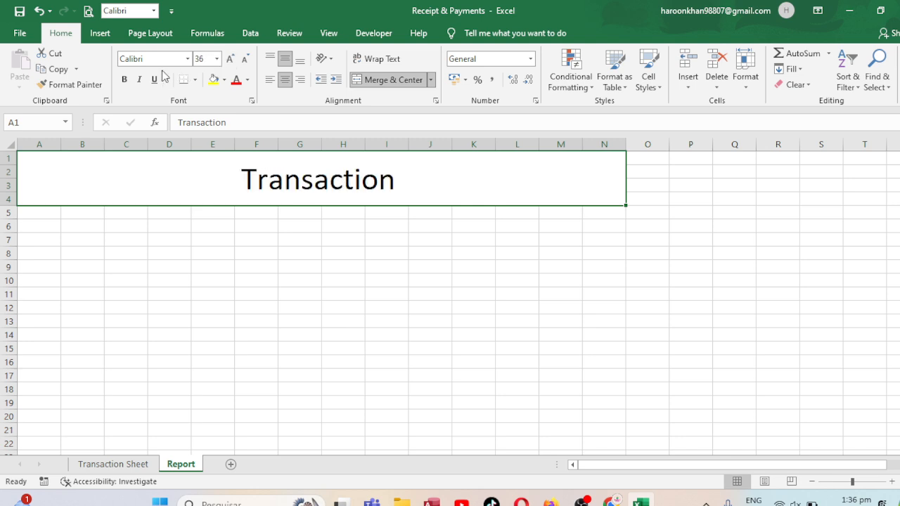
click(124, 79)
Enter the column headings Entry Date in A7 and Particulars in B7
click(51, 237)
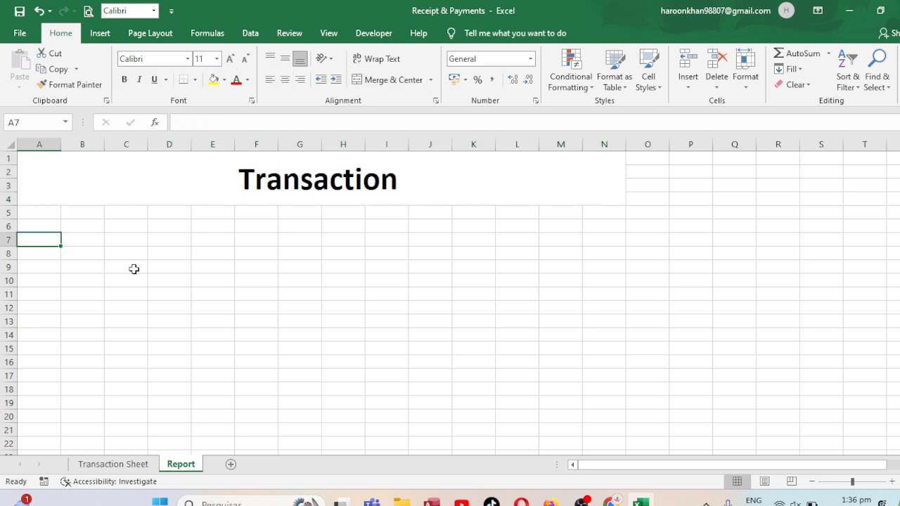
text(e)
key(BackSpace)
key(BackSpace)
key(BackSpace)
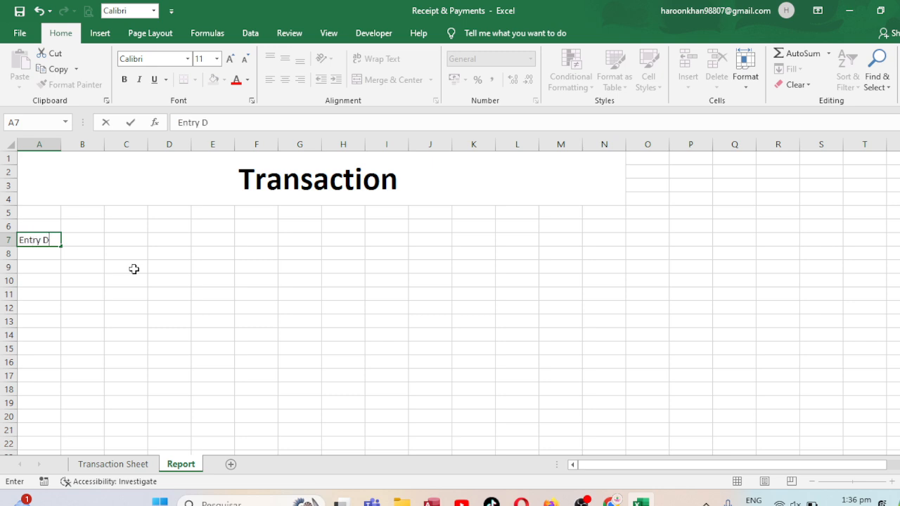
key(Tab)
text(P)
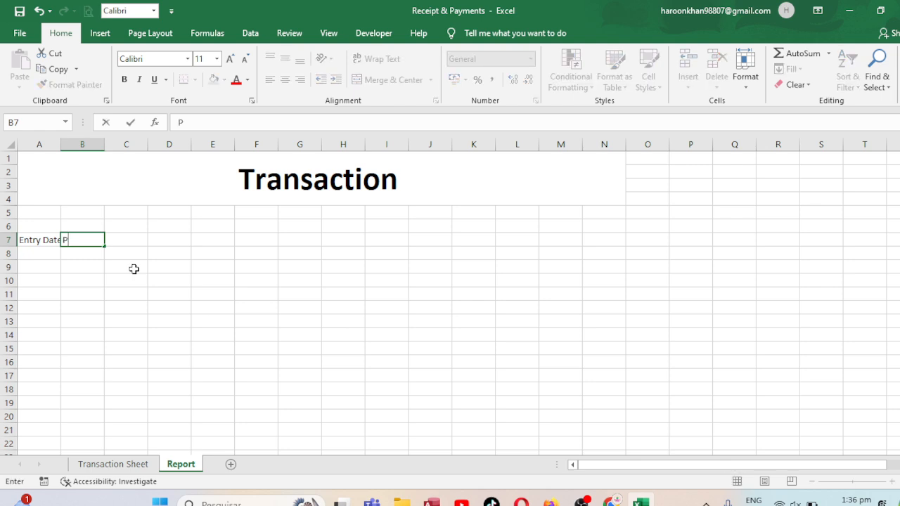
text(articulars)
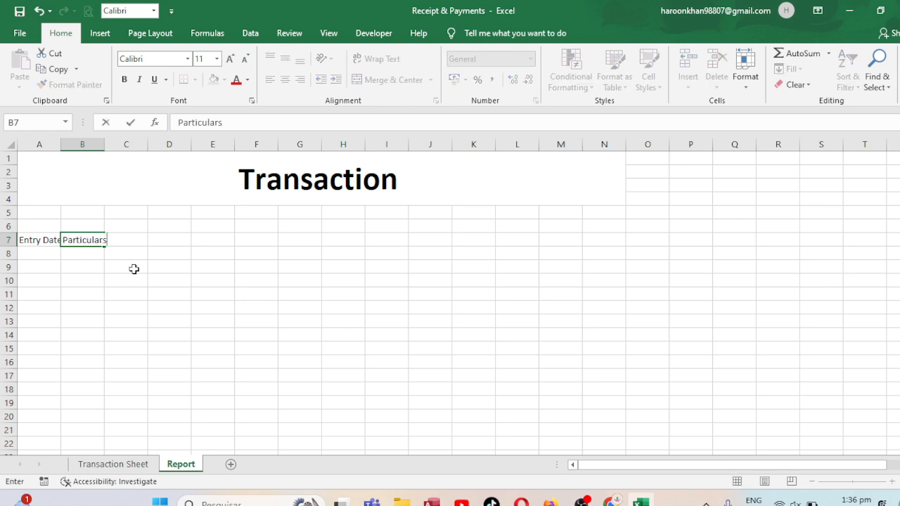
key(Tab)
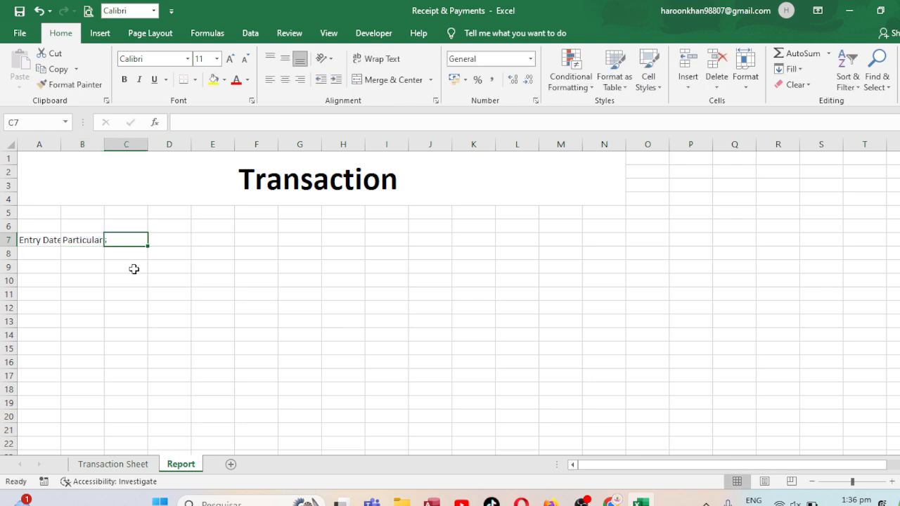
Enter the column headings Expense Name in C7 and Expense Type in D7
text(Ex)
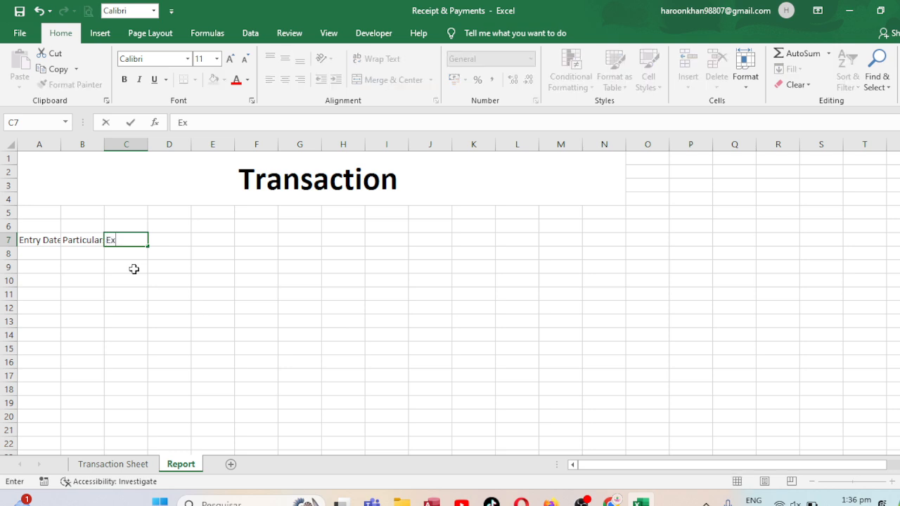
text(pense Name)
key(Tab)
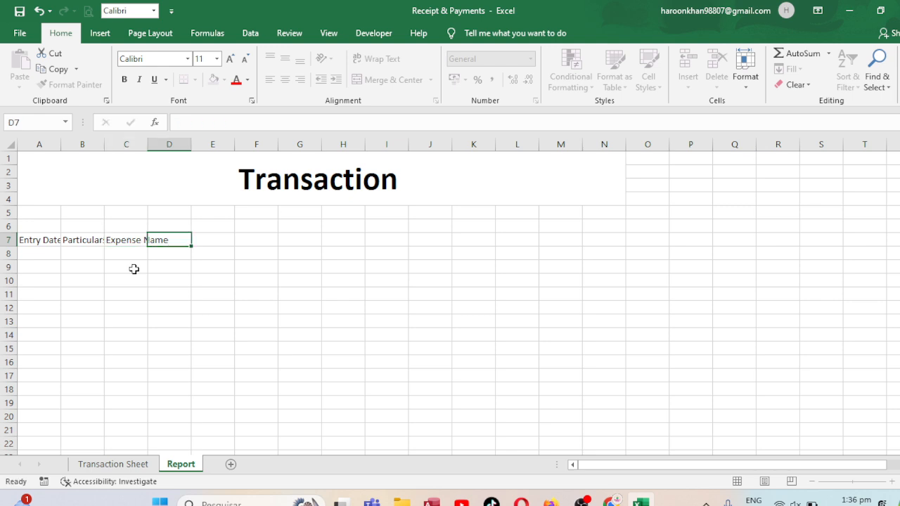
text(Exp)
text(pen)
text(se Typ)
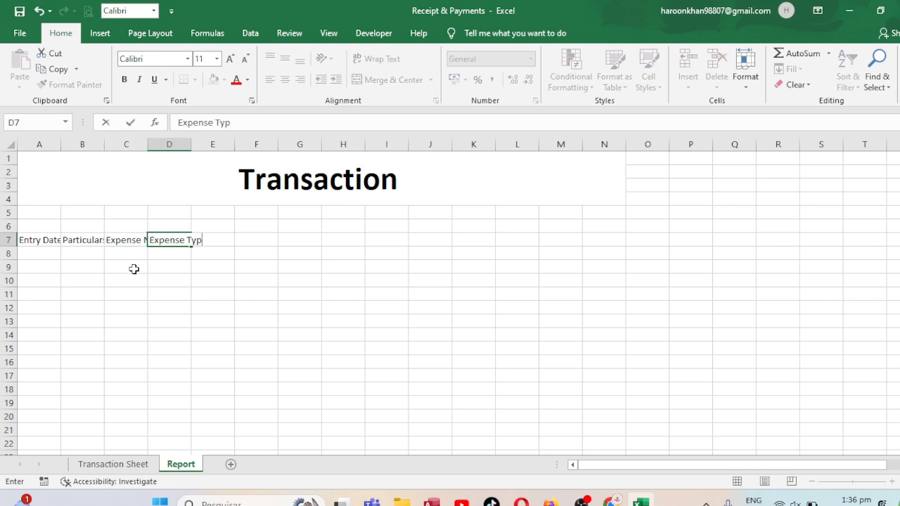
text(e)
key(Tab)
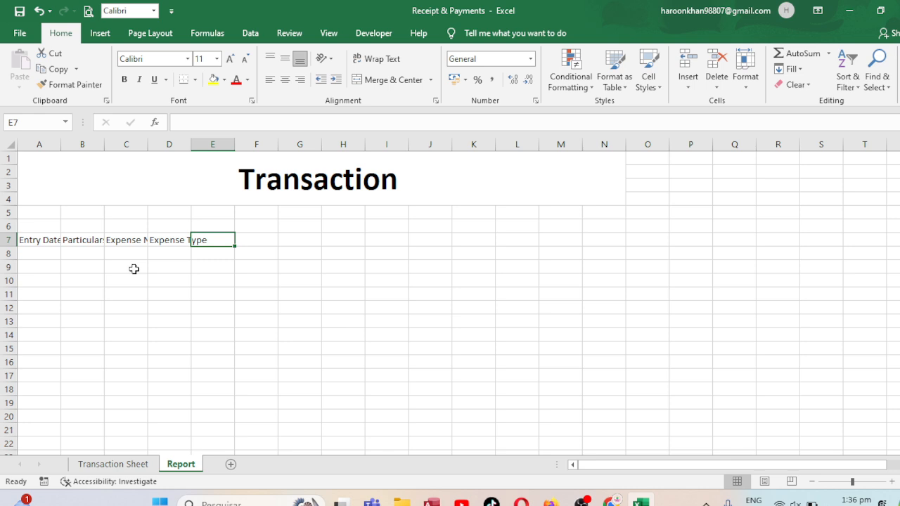
Enter the column headings Bill No in E7 and Receipt in F7
text(Bi)
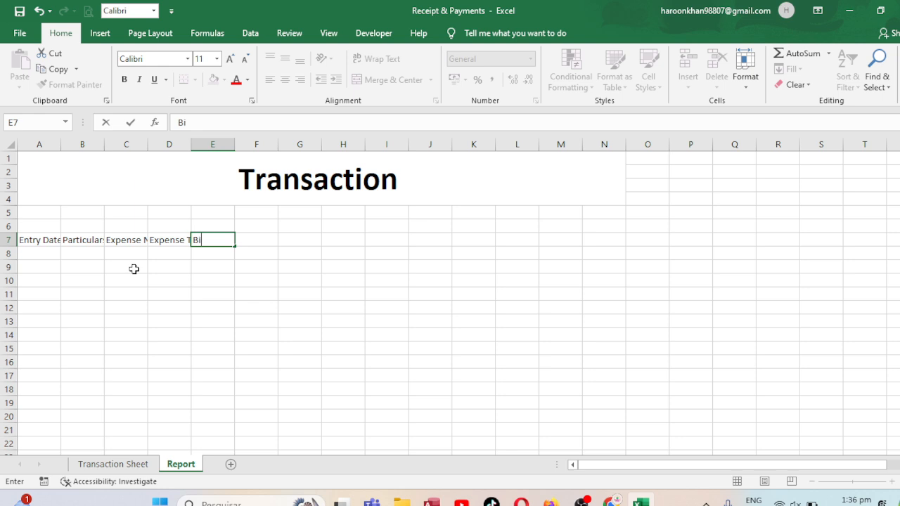
text(ll No)
key(Tab)
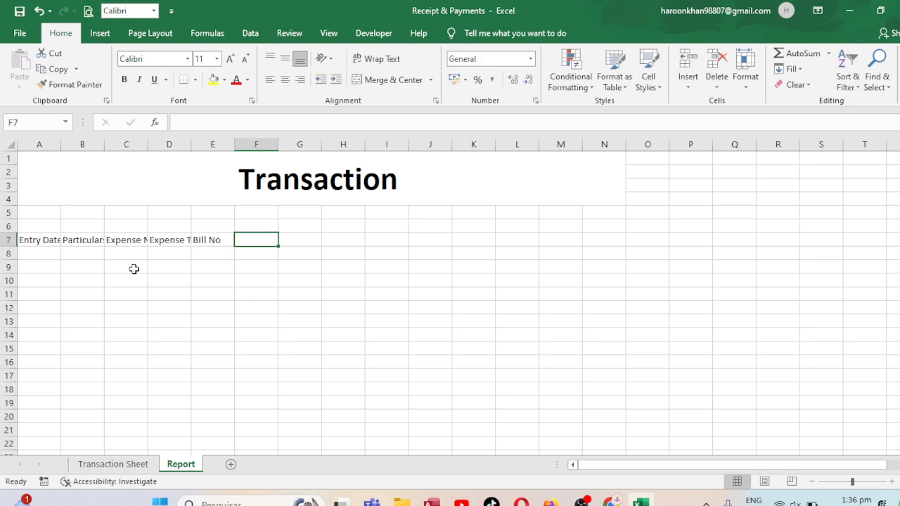
text(Receipt)
key(Tab)
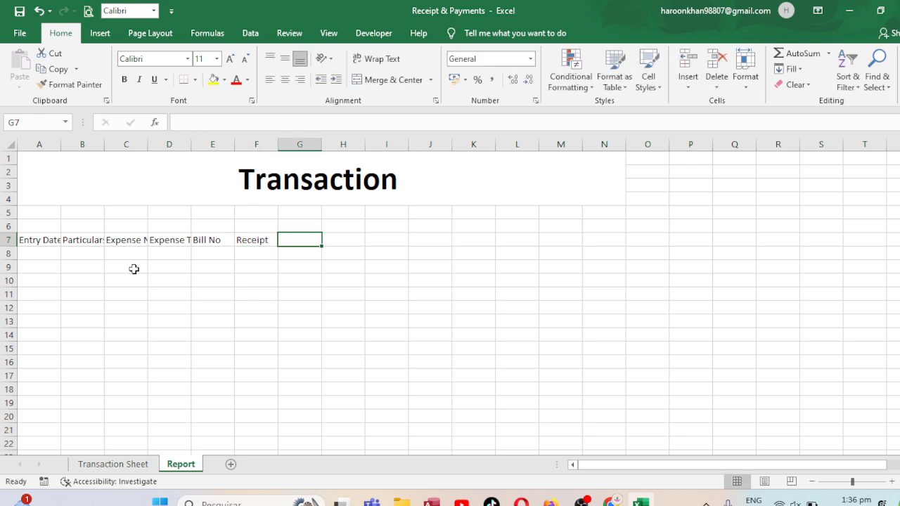
Enter the column headings Payment in G7 and Balance in H7
text(Payment)
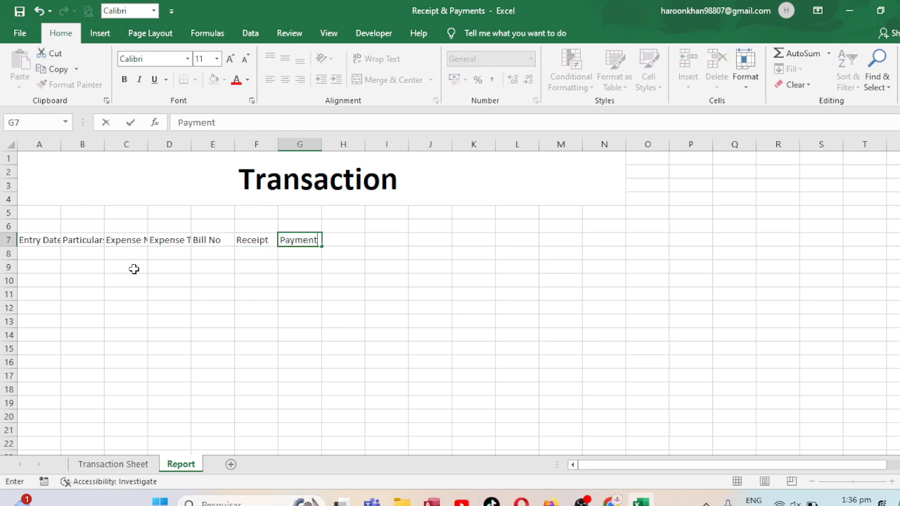
key(Tab)
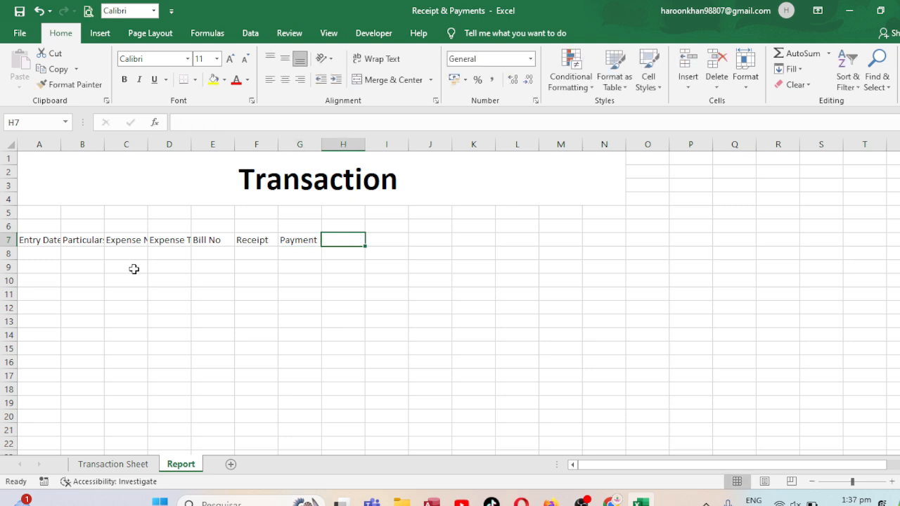
text(bA)
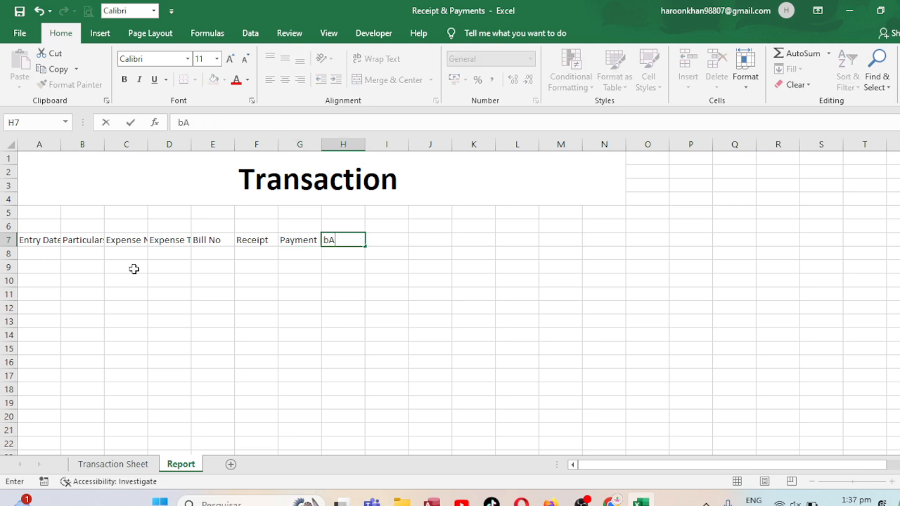
key(BackSpace)
key(BackSpace)
text(B)
key(ctrl+Return)
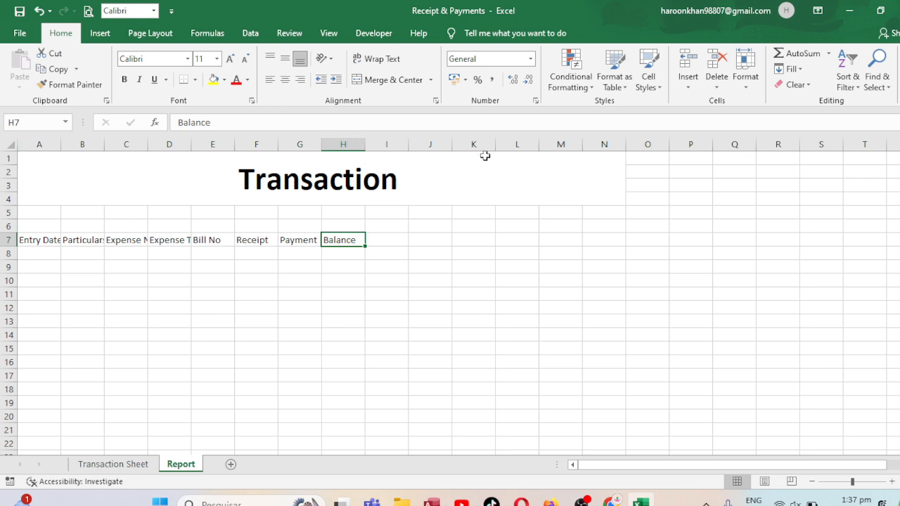
Delete columns K through O to shorten the merged title block
drag(482, 145, 647, 144)
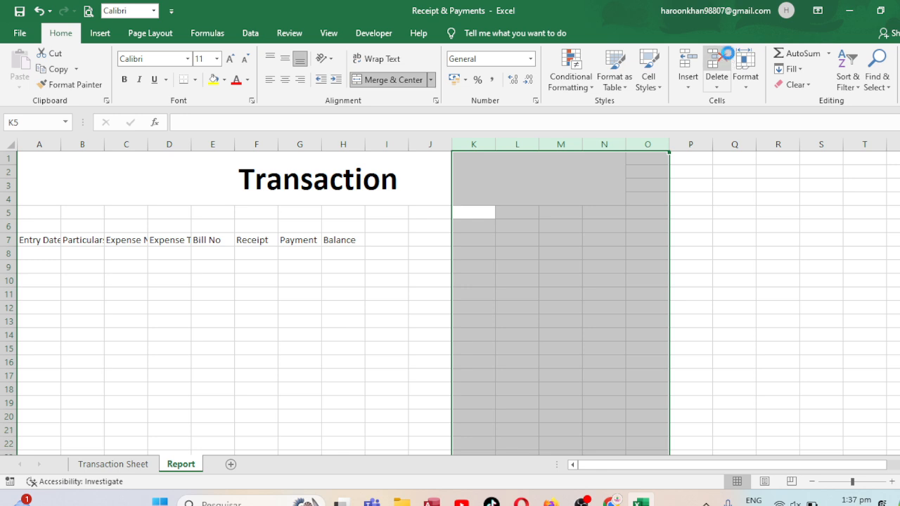
click(728, 54)
click(352, 229)
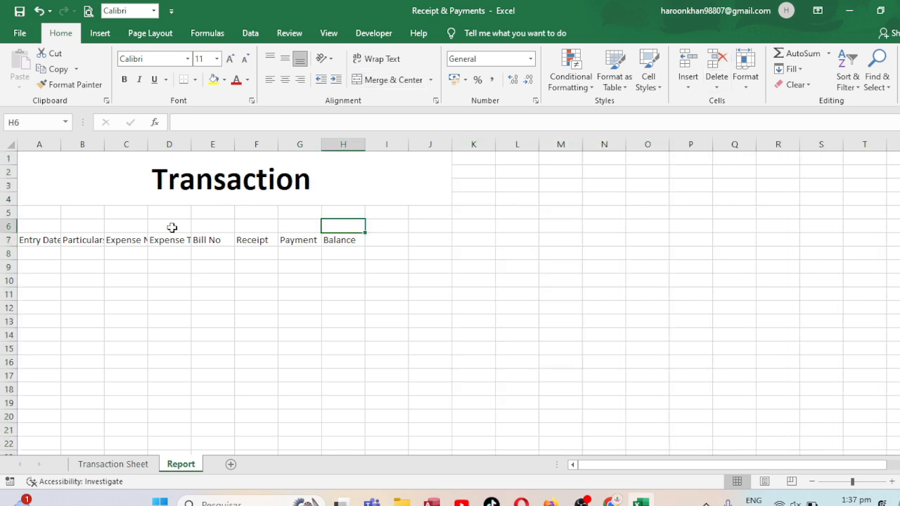
Widen columns A through H equally so that every heading in row 7 fits
click(82, 144)
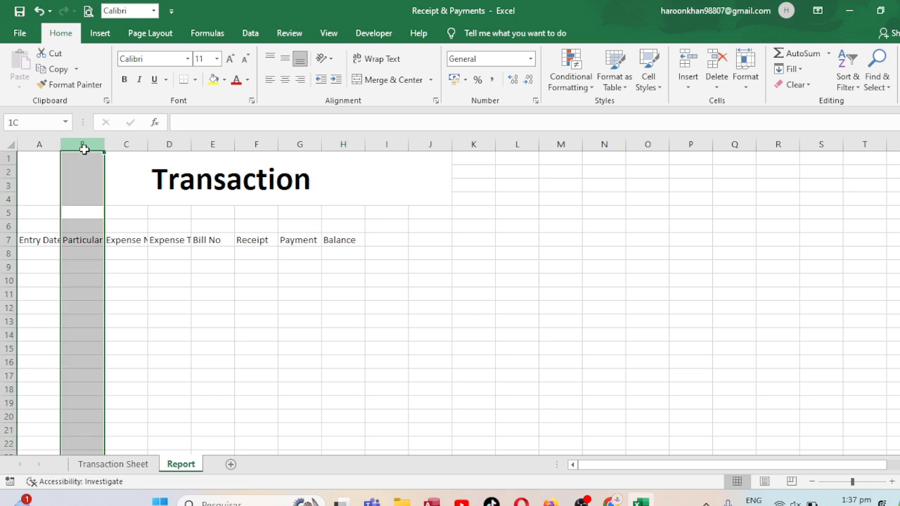
click(40, 142)
drag(40, 143, 368, 136)
click(663, 154)
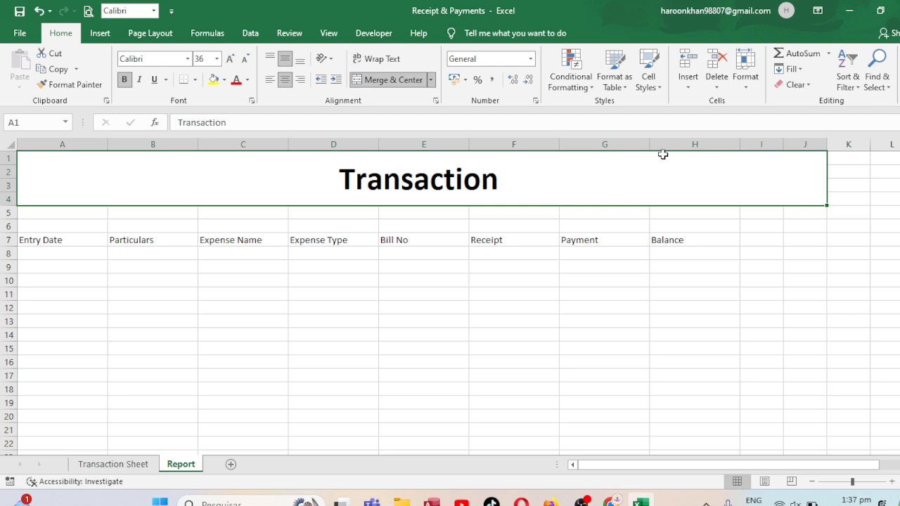
Delete the surplus columns I and J so the title block ends at the Balance column
click(719, 140)
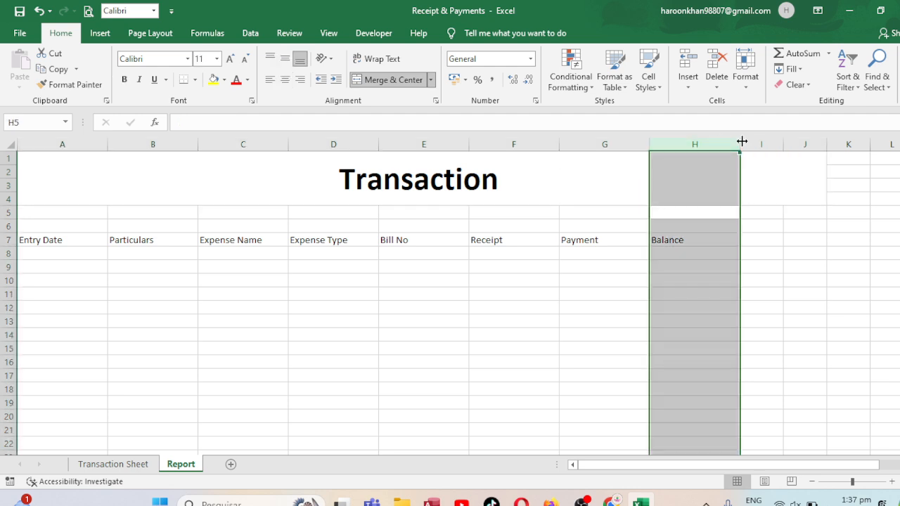
drag(750, 136, 786, 140)
click(717, 67)
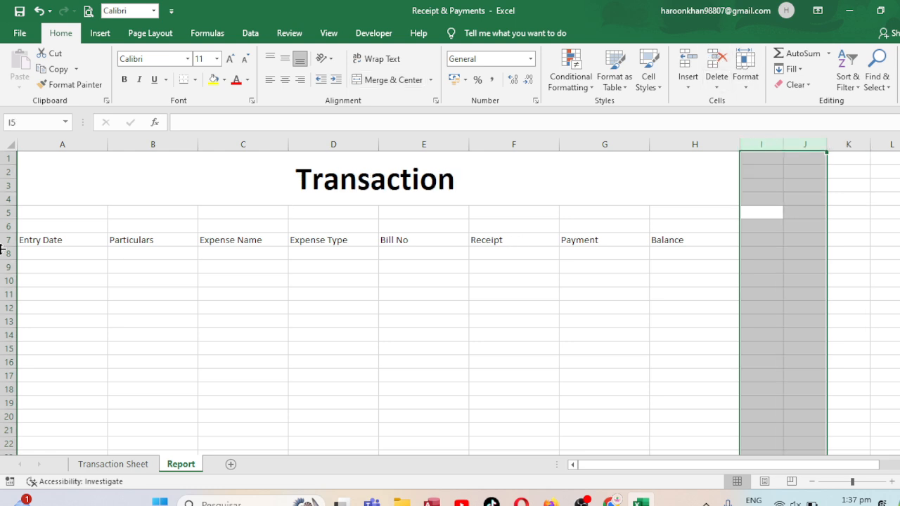
Centre the contents of row 7 and all rows below it, in bold at font size 14
click(3, 241)
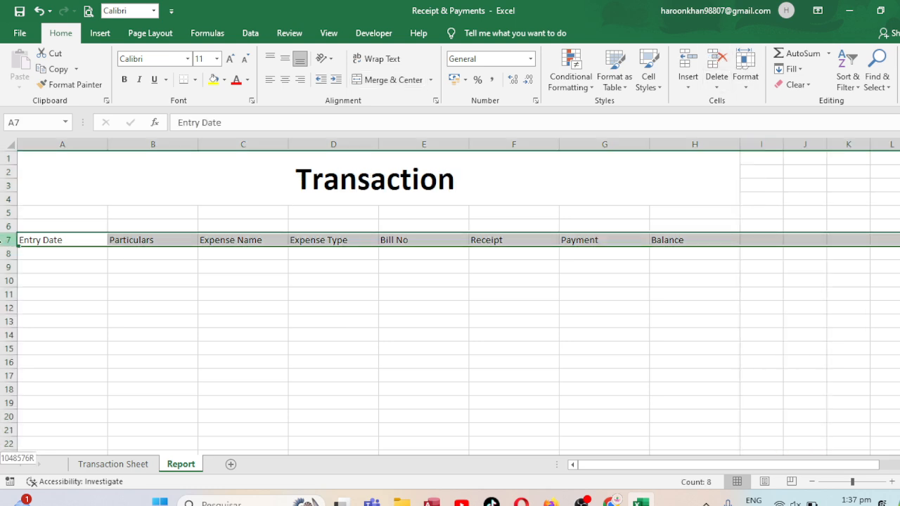
key(ctrl+shift+Down)
click(284, 80)
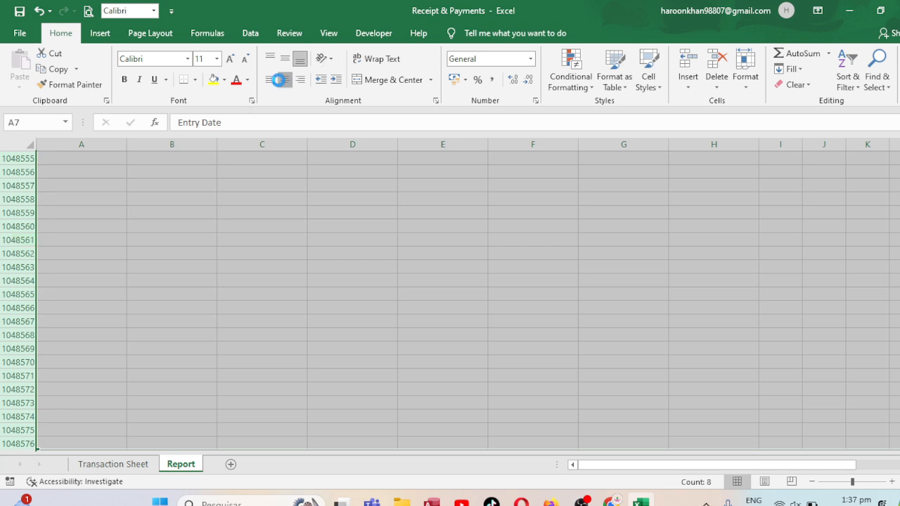
click(230, 58)
click(234, 63)
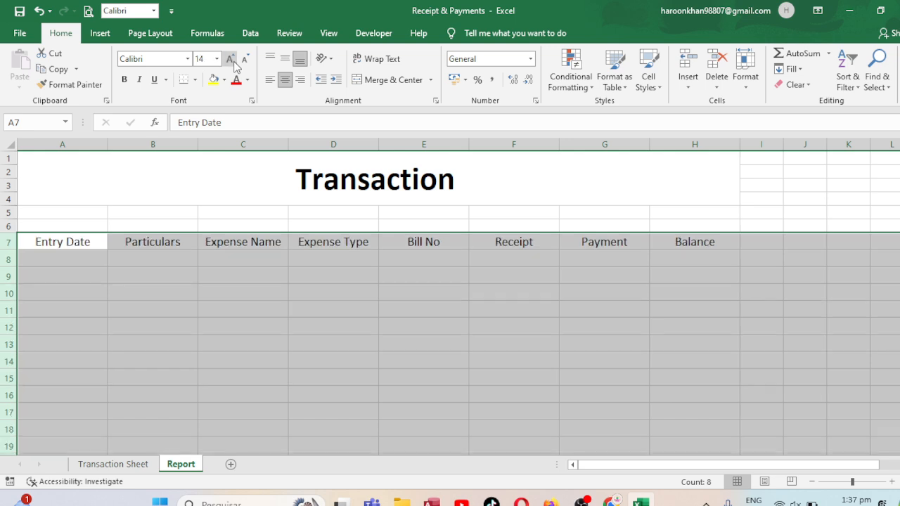
click(125, 80)
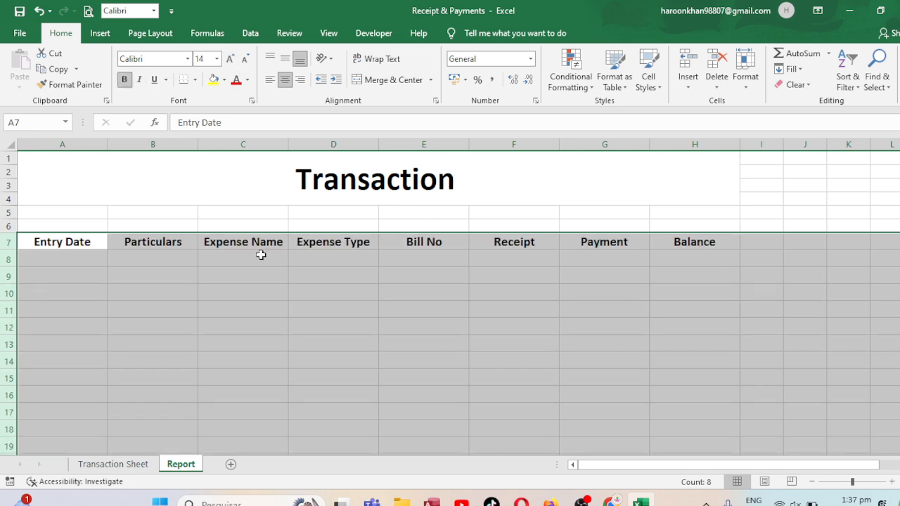
Apply all borders to the table range A7:H15
drag(63, 242, 725, 382)
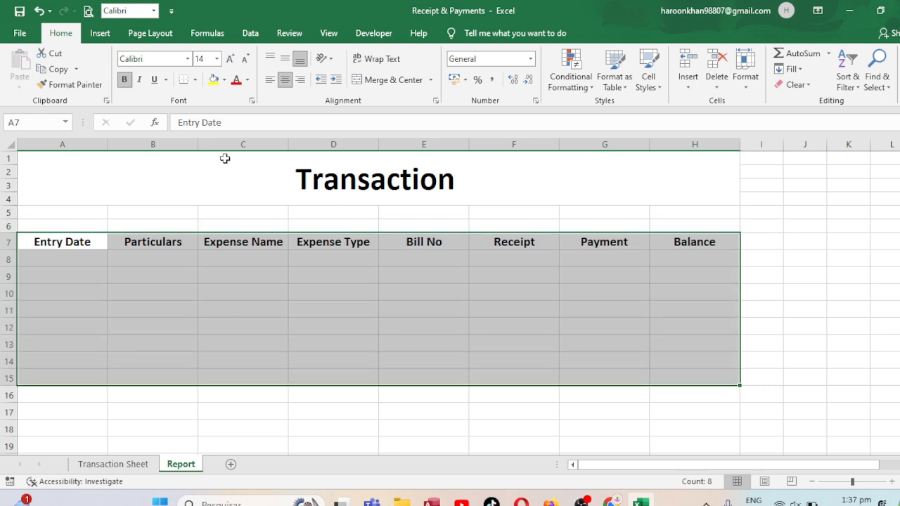
click(194, 79)
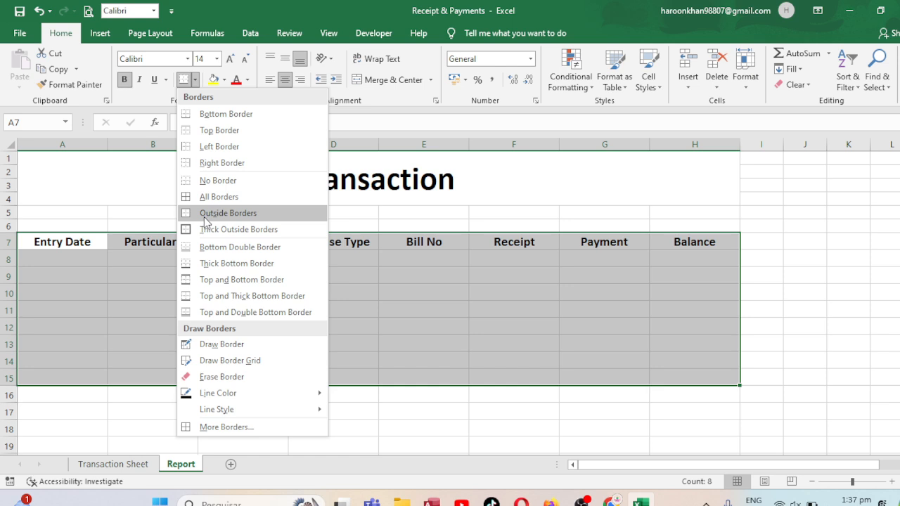
click(194, 197)
Fill the heading cells A7:H7 with a near-black colour and make their text white
drag(100, 243, 682, 241)
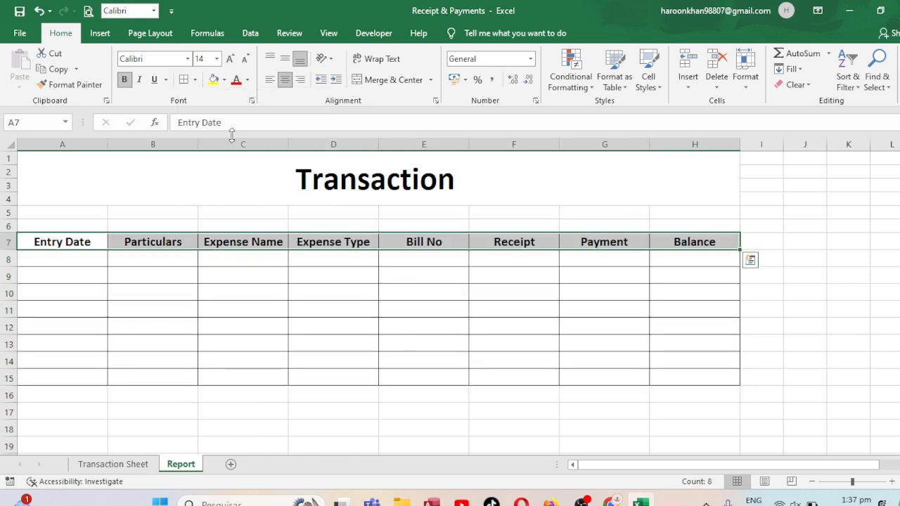
click(225, 79)
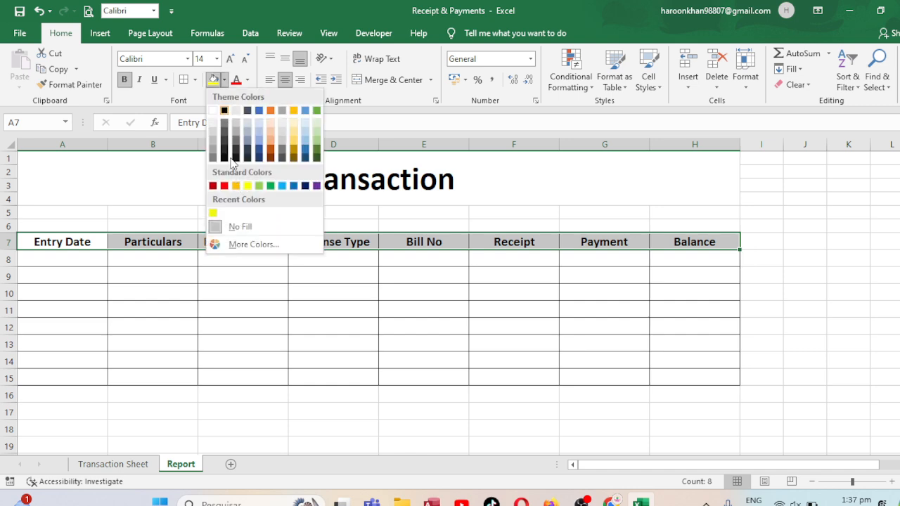
click(226, 150)
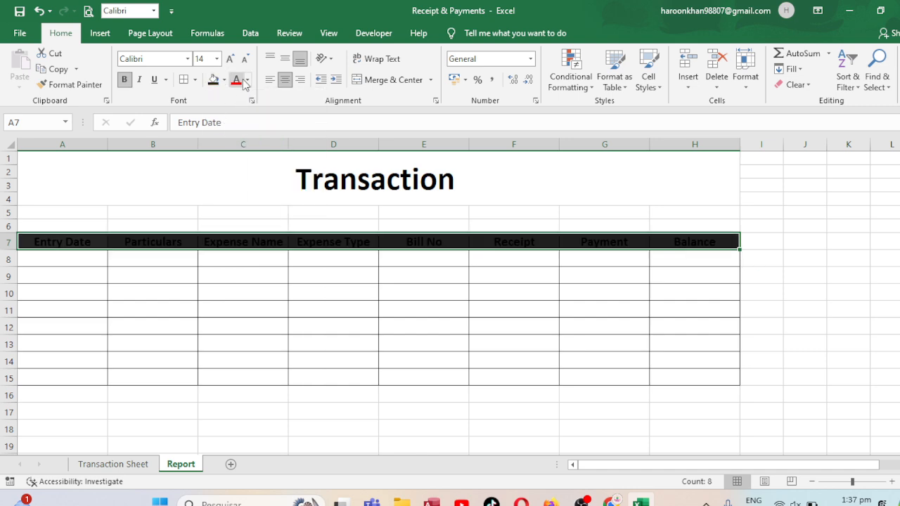
click(247, 79)
click(237, 126)
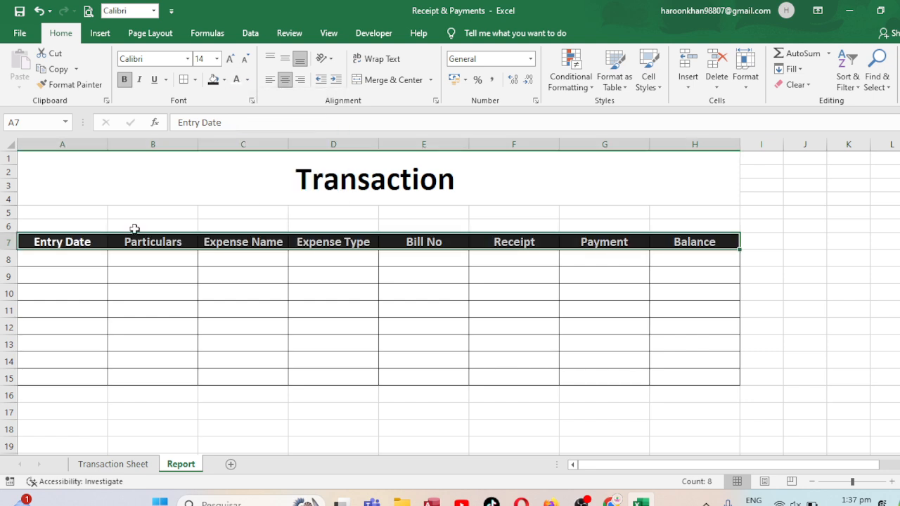
Make heading row 7 slightly taller and align its text vertically to the middle
drag(10, 251, 10, 256)
click(284, 59)
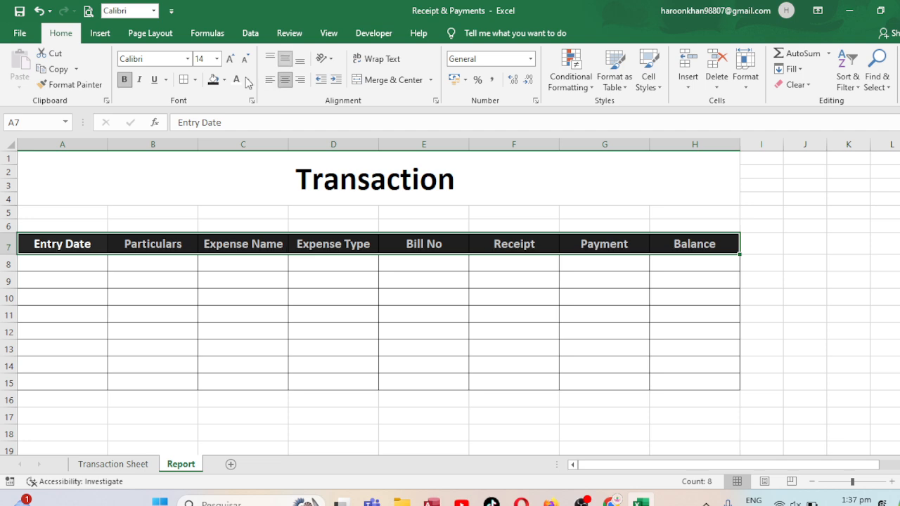
Delete one of the two blank rows between the title and the headings, keeping the other as row 5
click(10, 212)
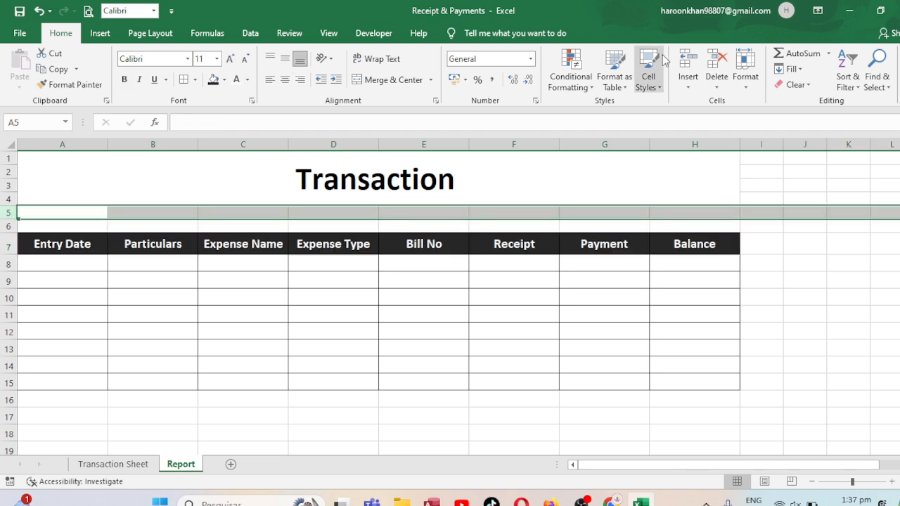
click(716, 60)
click(716, 60)
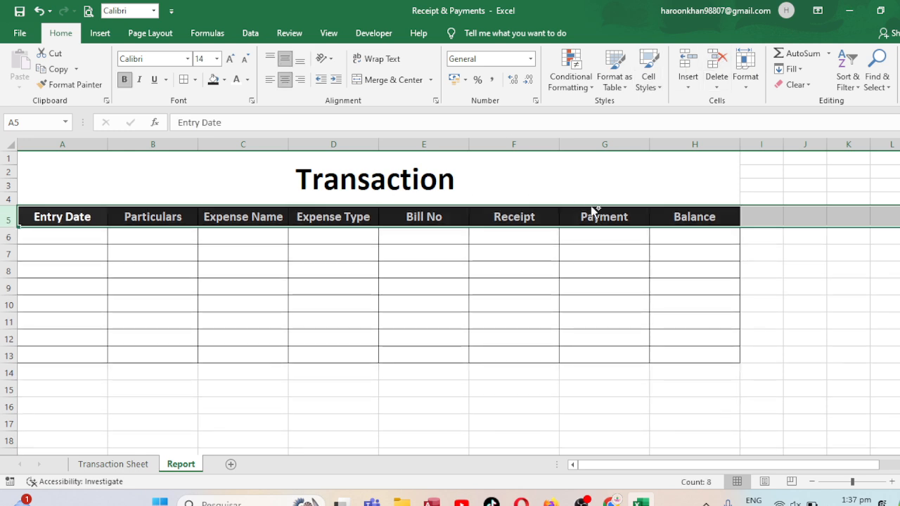
key(ctrl+z)
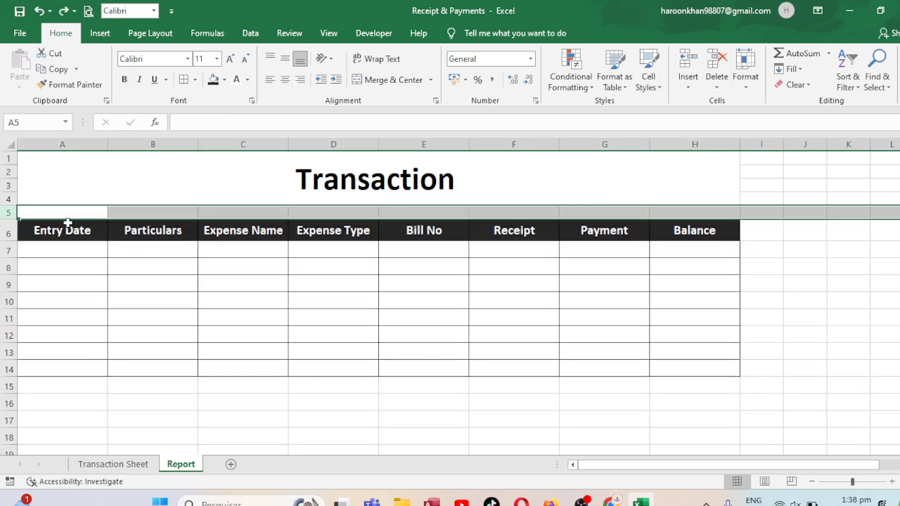
Merge and center A5:H5 and enter the subtitle "Daily Receipt & Payments" in it
drag(68, 211, 708, 214)
click(398, 80)
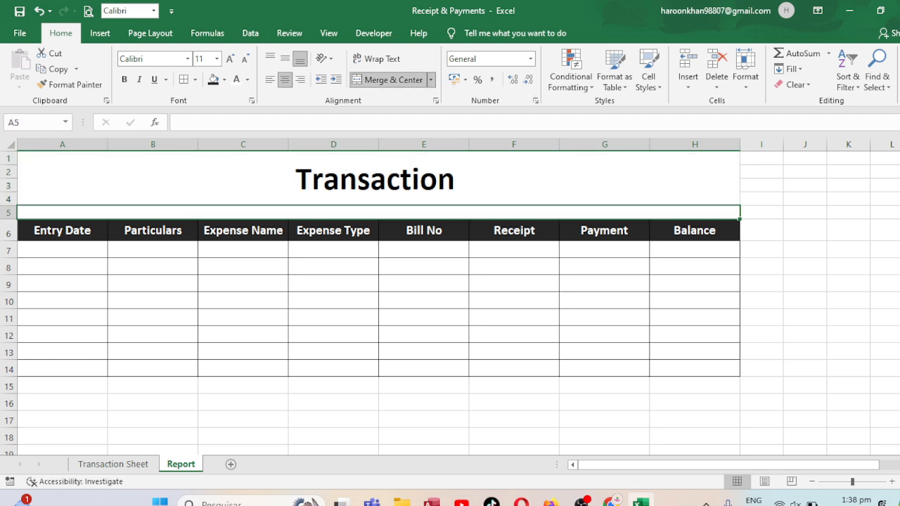
text(Daily Re)
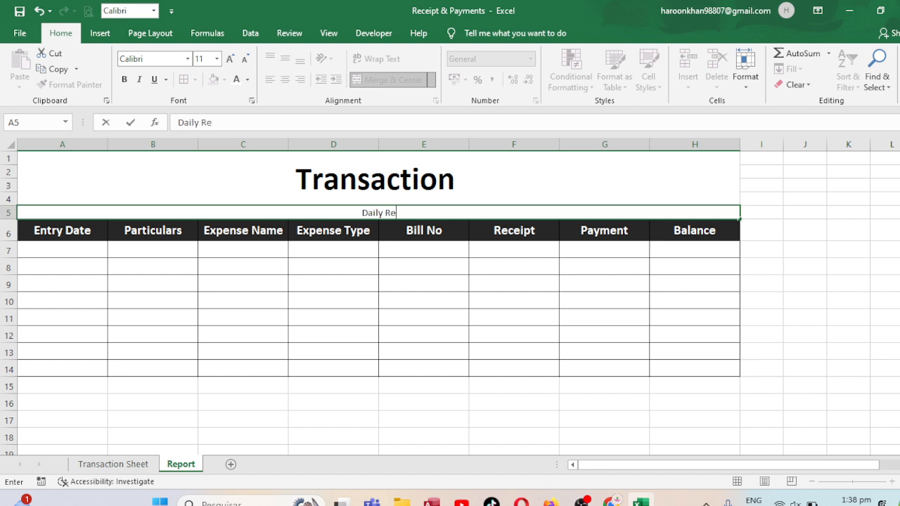
text(ceipt)
text( & pA)
key(BackSpace)
key(BackSpace)
key(BackSpace)
text(P0)
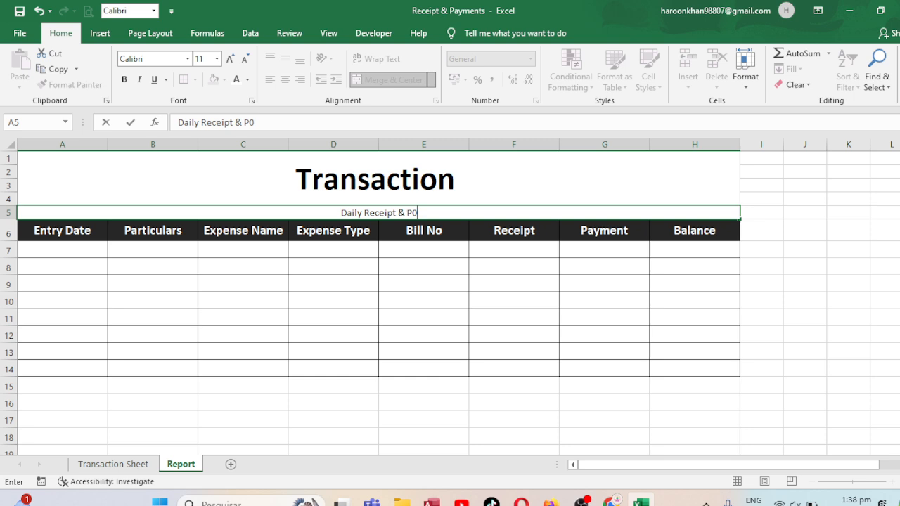
key(BackSpace)
text(ay)
key(BackSpace)
key(BackSpace)
text(aymen)
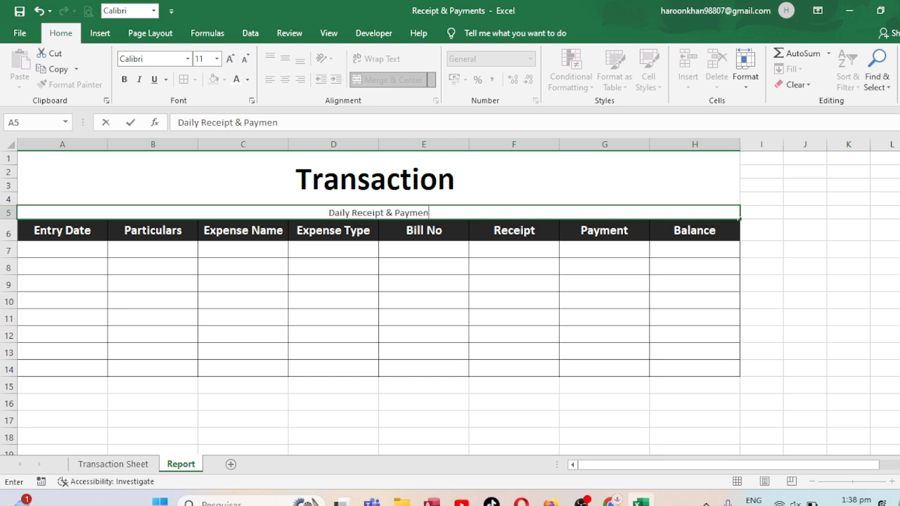
text(ts)
key(ctrl+Return)
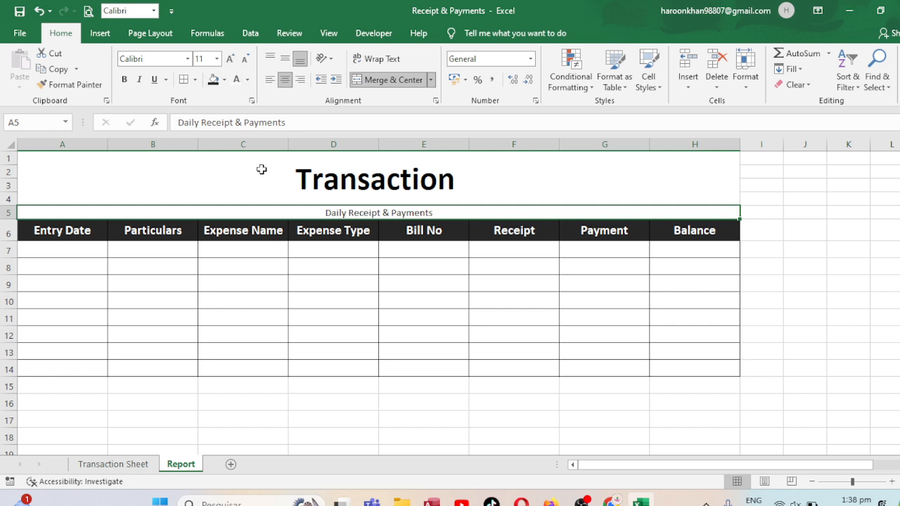
Set the subtitle in row 5 to bold at font size 14
click(230, 59)
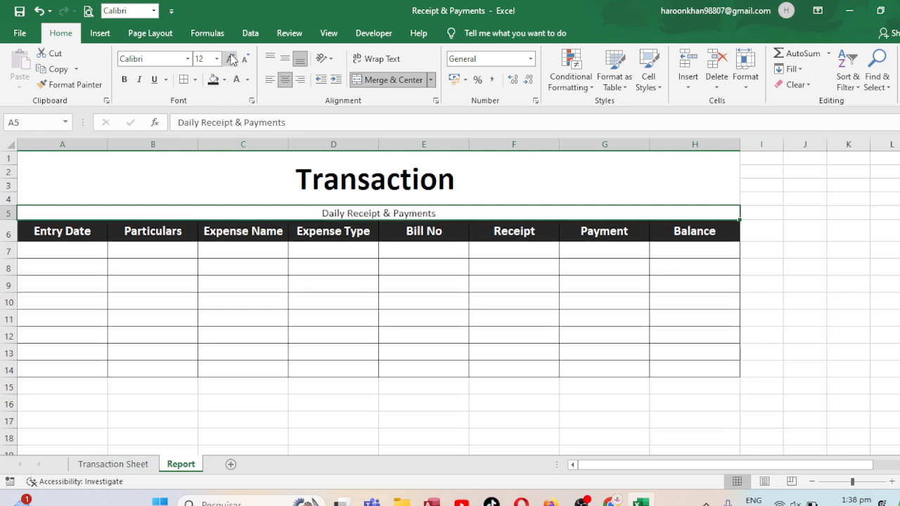
click(231, 59)
click(124, 79)
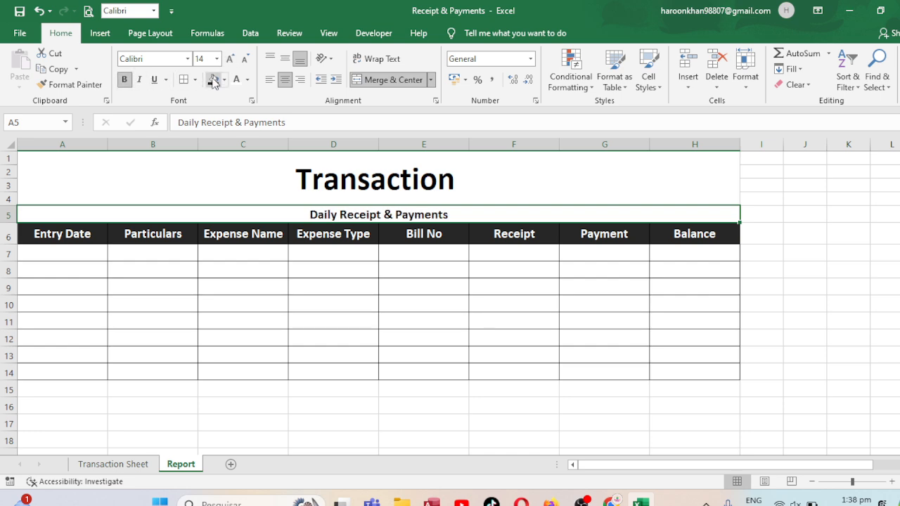
Add borders around the merged Transaction title block
click(377, 185)
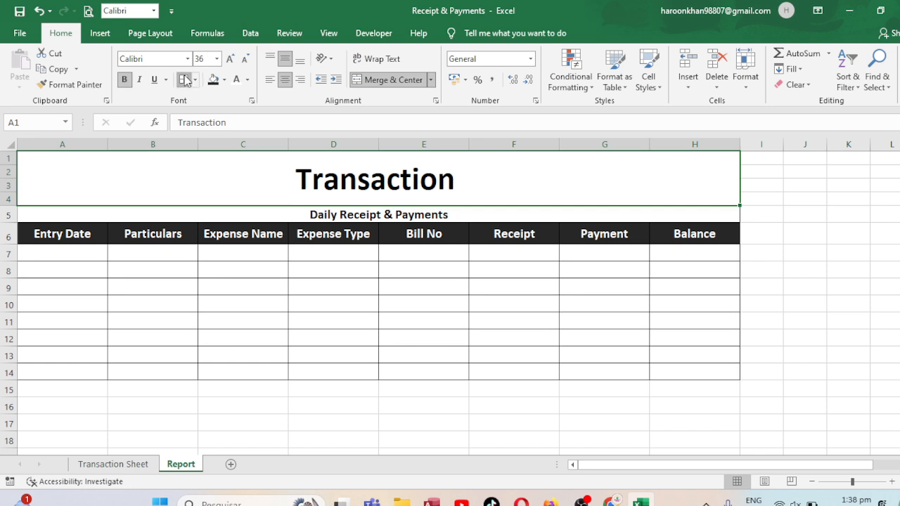
click(517, 283)
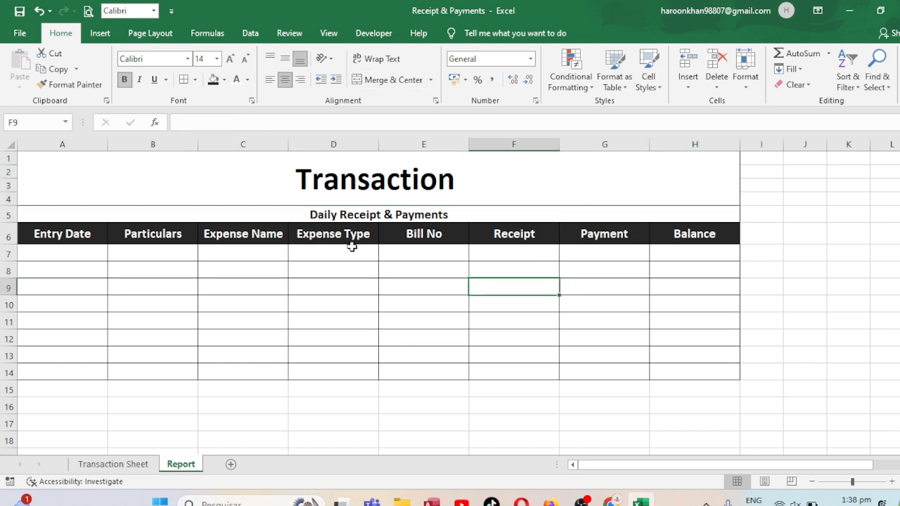
click(204, 251)
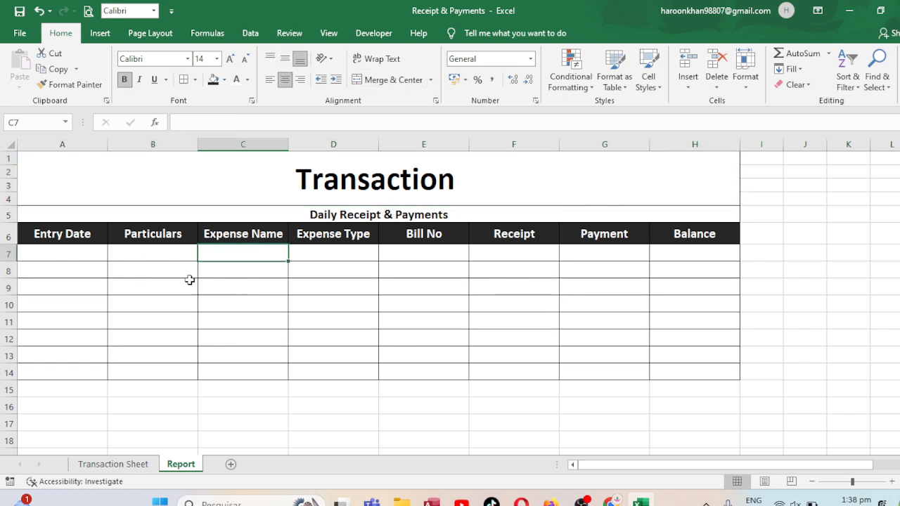
Enter the current date 16/10/2024 in A7 and fill the date series down to A14
click(86, 254)
key(ctrl+semicolon)
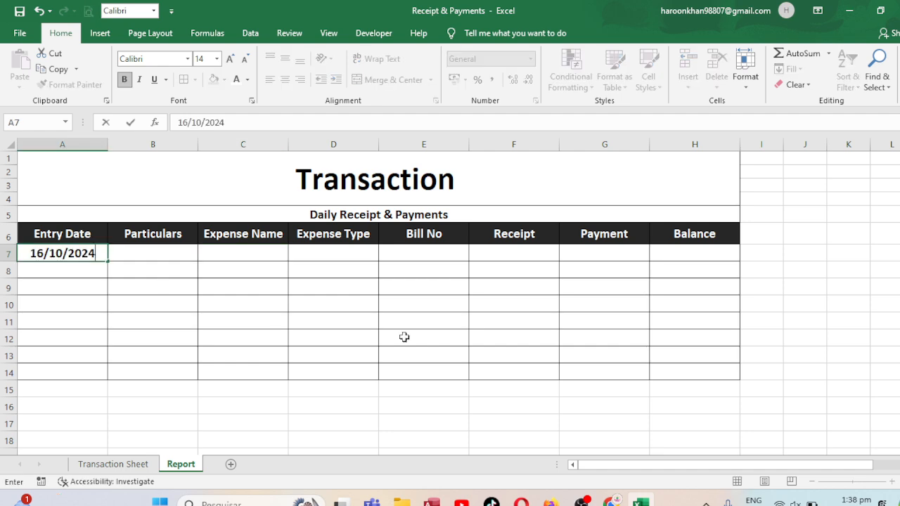
key(Return)
key(Up)
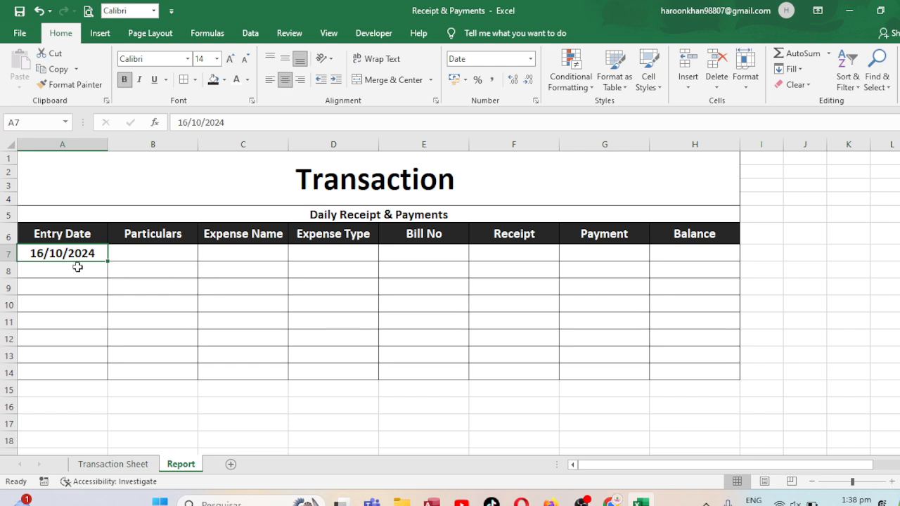
drag(108, 262, 91, 380)
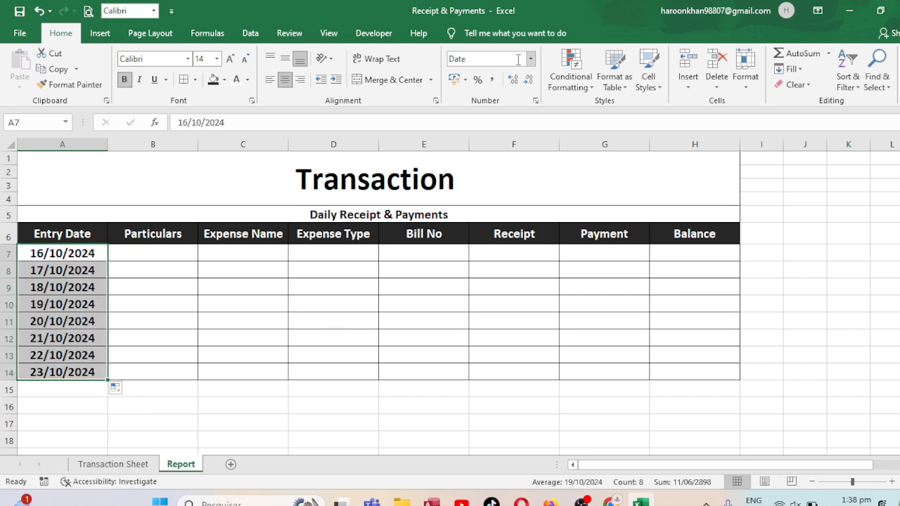
Try the date type 14/03/2012 on the entry dates in A7:A14
click(535, 102)
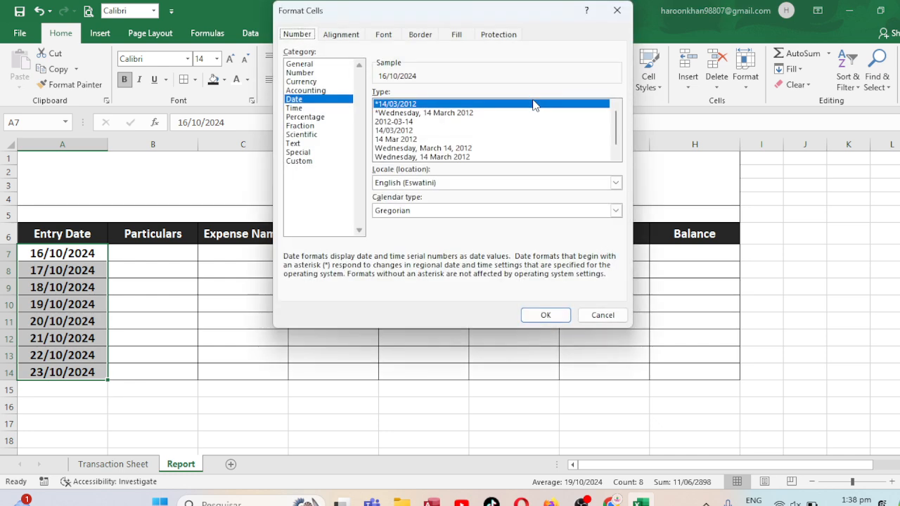
click(394, 122)
double_click(406, 131)
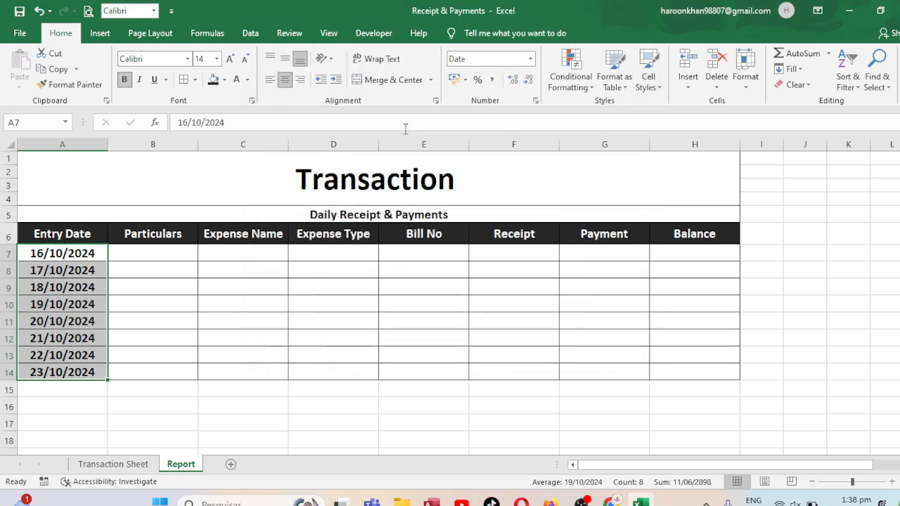
Format the entry dates in A7:A14 with the date type 14 Mar 2012
click(536, 103)
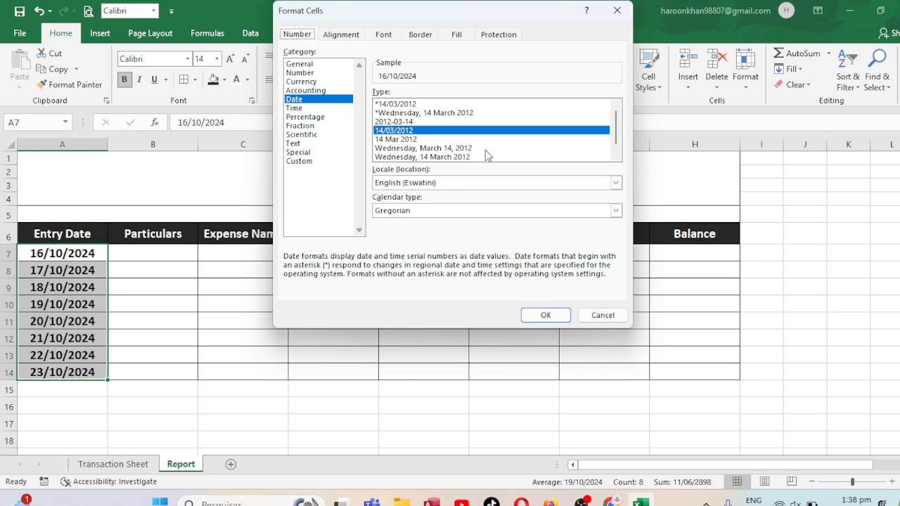
double_click(414, 139)
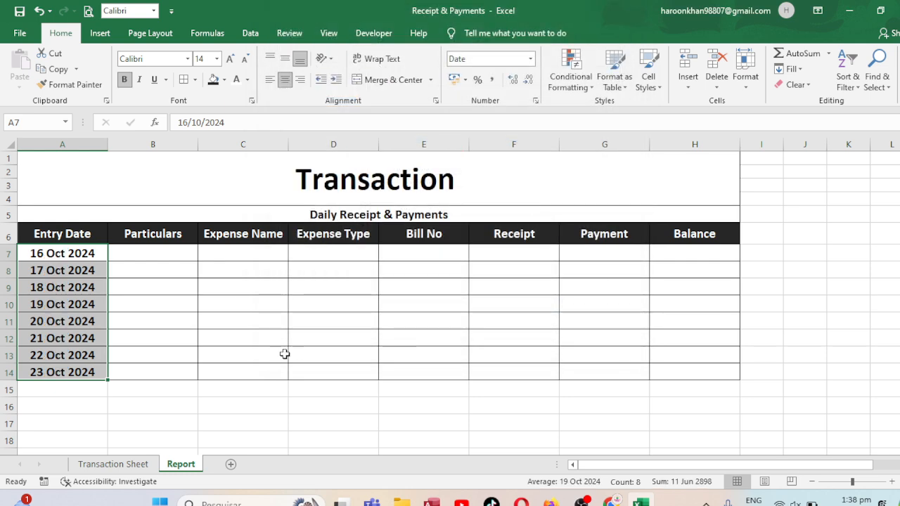
Widen the Particulars column B by about a third
click(170, 261)
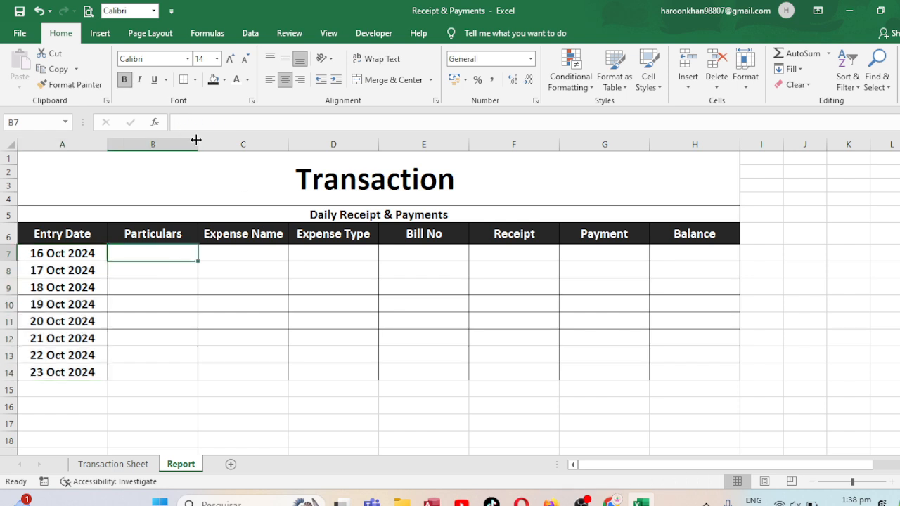
drag(196, 140, 228, 140)
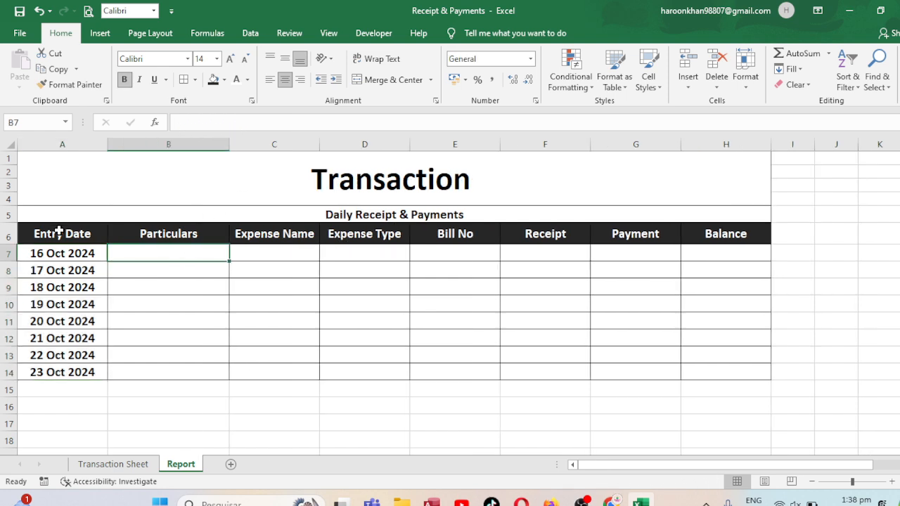
Copy the heading row A6:H6 from the Report sheet and paste it at A6 on the Transaction Sheet
drag(59, 233, 741, 231)
key(ctrl+c)
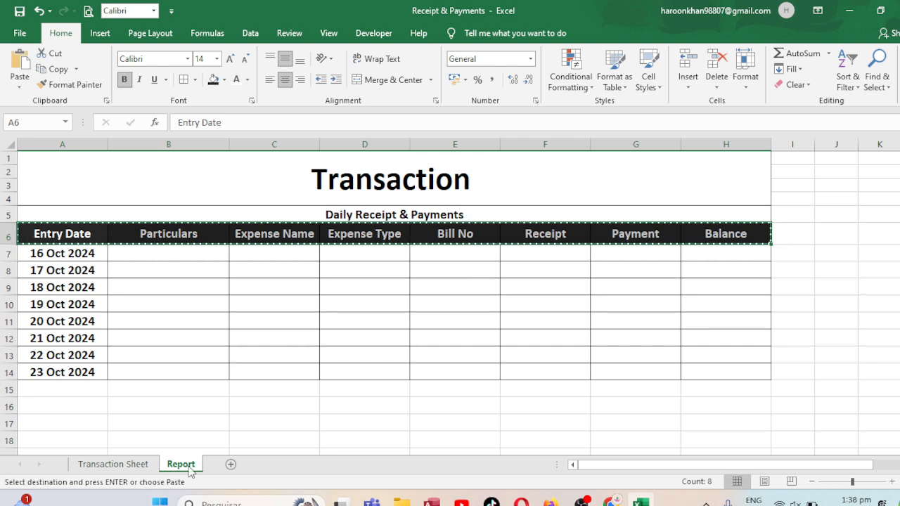
click(134, 465)
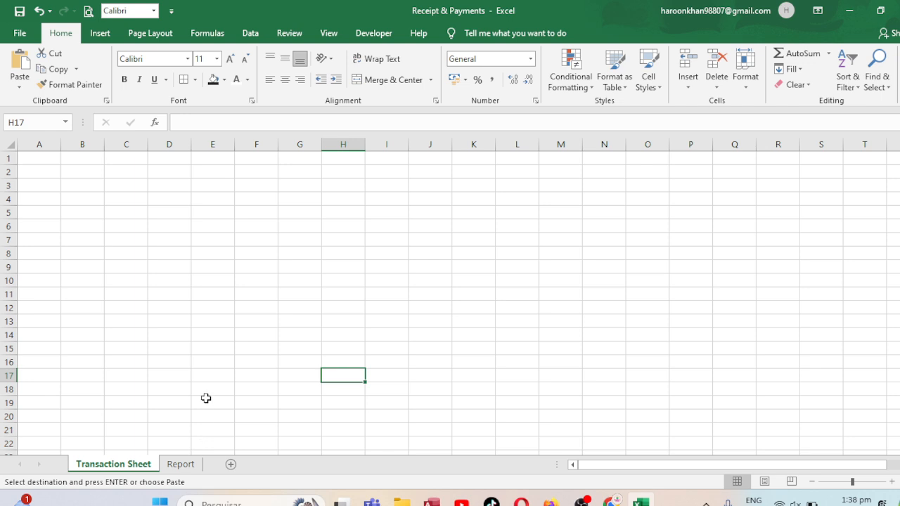
click(59, 230)
key(Return)
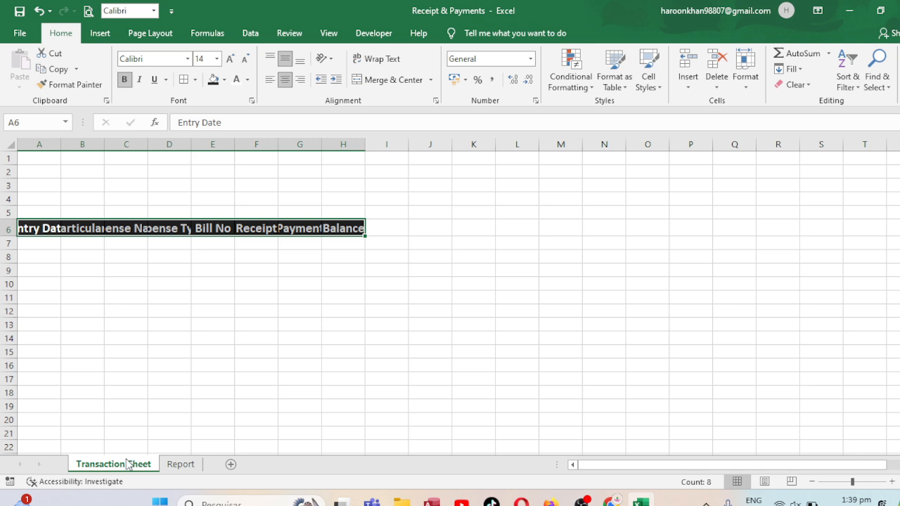
Rename the sheet holding the dated table as Transaction and the sheet with only pasted headings as Report
click(188, 467)
text(T)
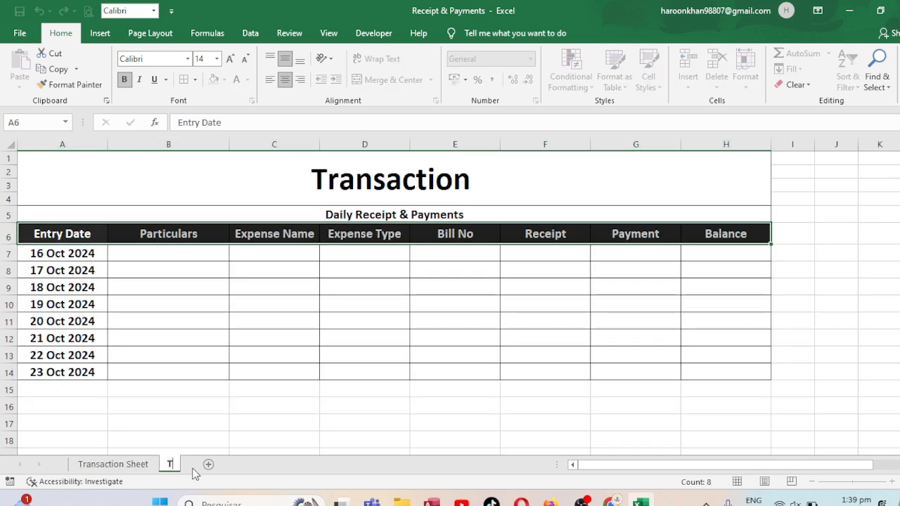
text(ransaction)
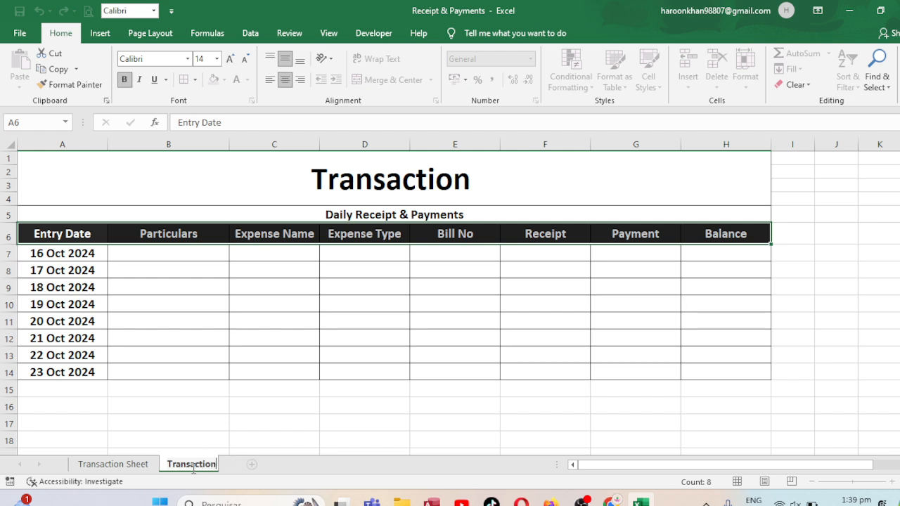
click(128, 465)
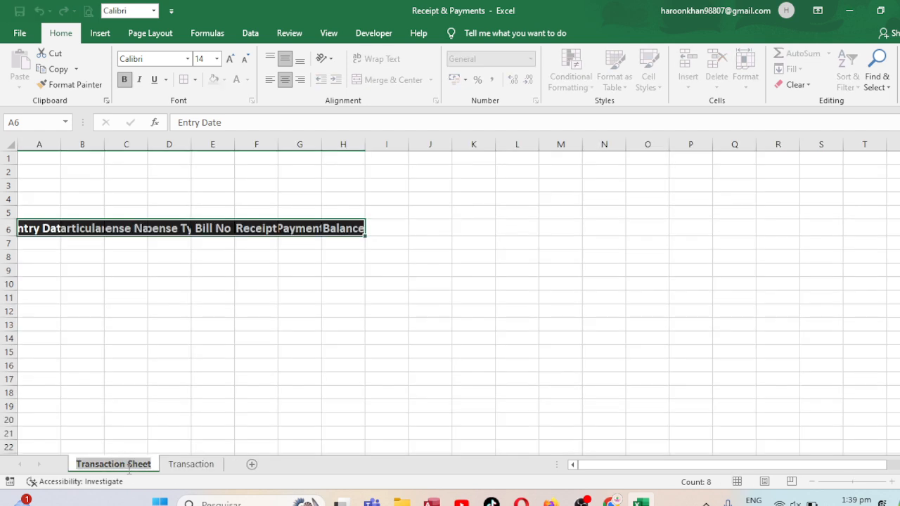
double_click(128, 465)
text(Report)
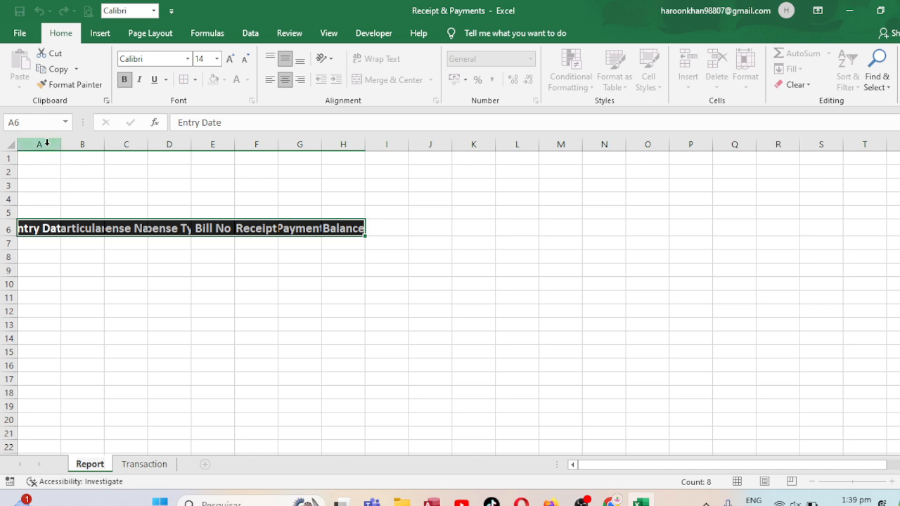
Widen columns A to H on the Report sheet equally until every heading fits in its cell
drag(40, 144, 326, 147)
drag(281, 141, 310, 141)
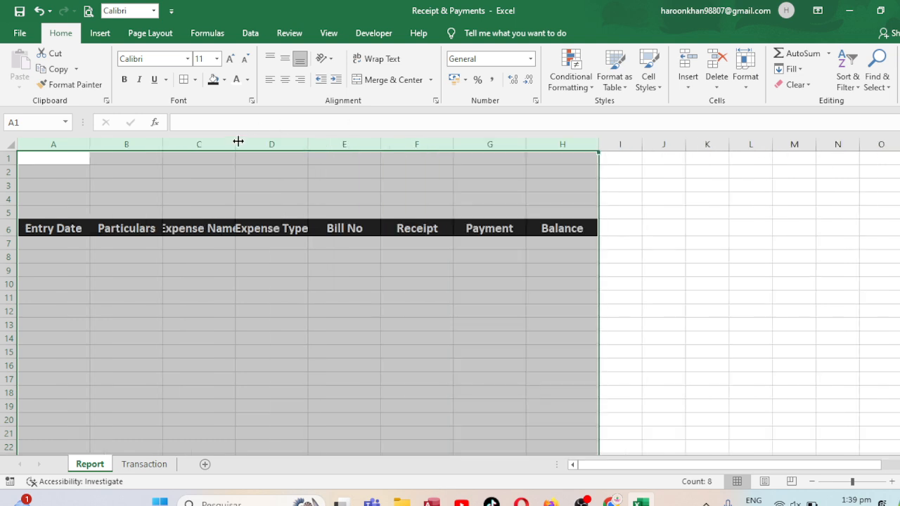
drag(237, 141, 248, 141)
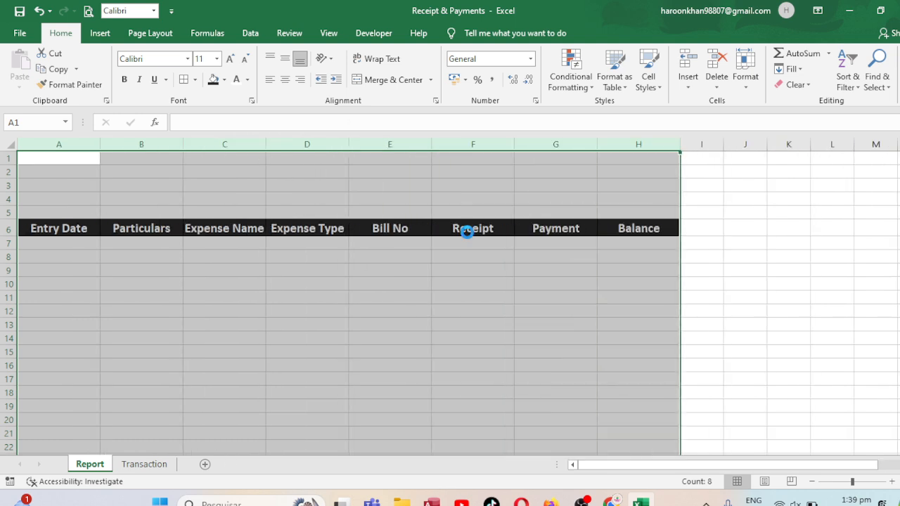
click(785, 175)
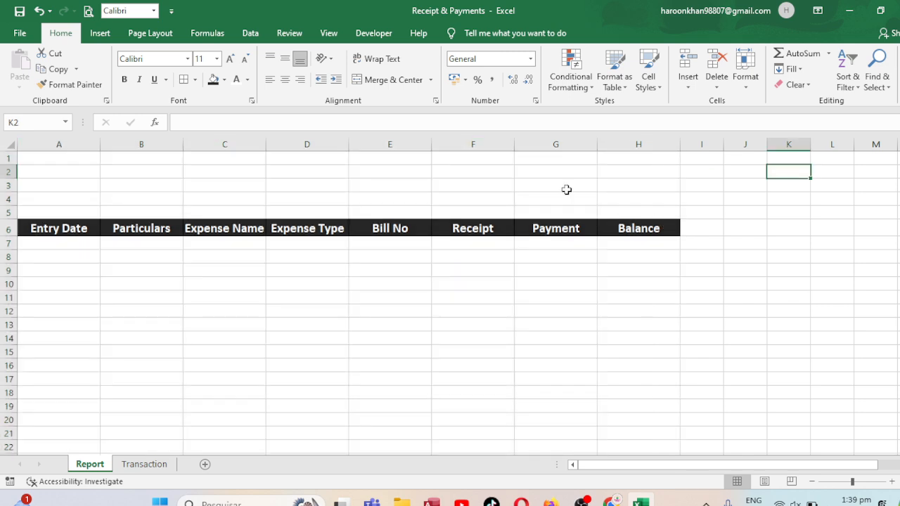
Merge and centre A1:H2 on the Report sheet, make row 2 taller and enter the title Safi Around the World
drag(63, 161, 621, 169)
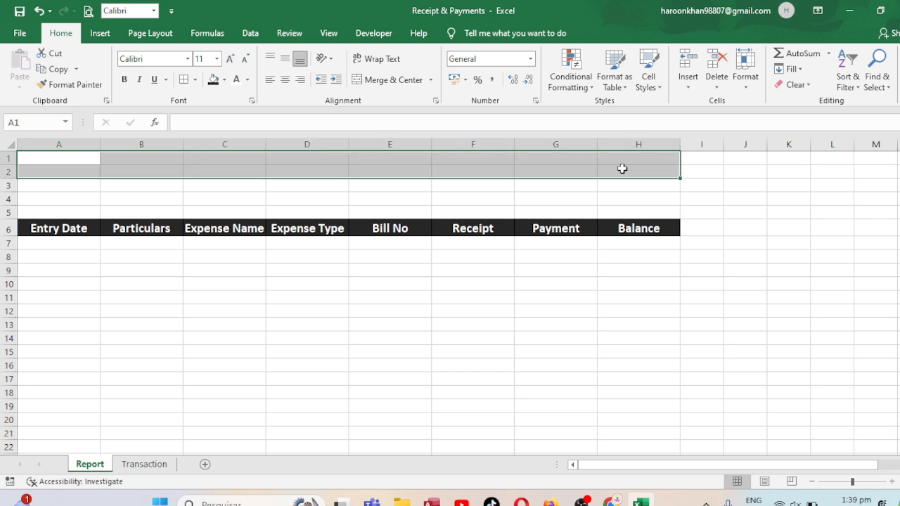
click(420, 80)
drag(8, 178, 9, 187)
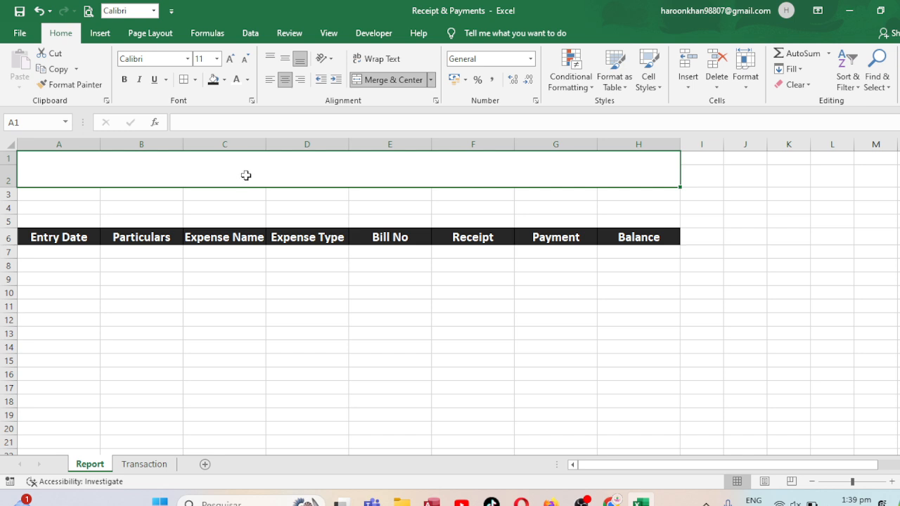
text(Sa)
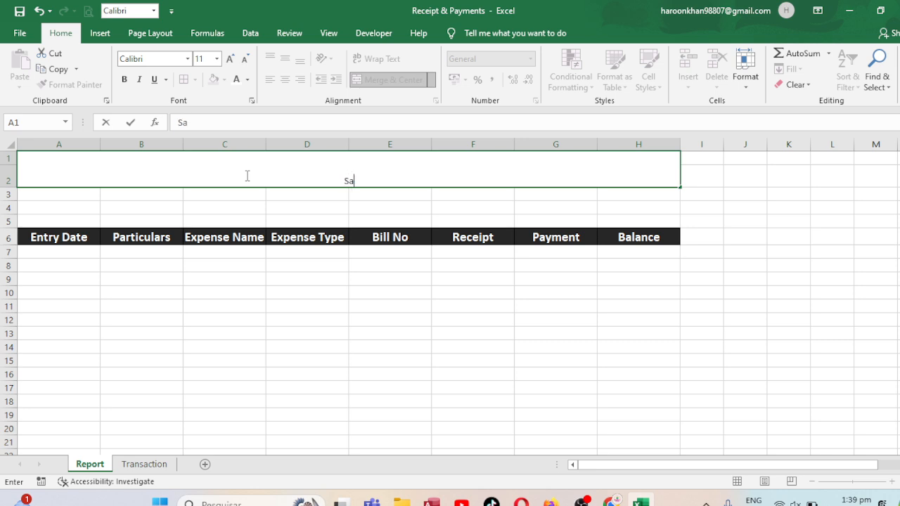
text(fi Around the)
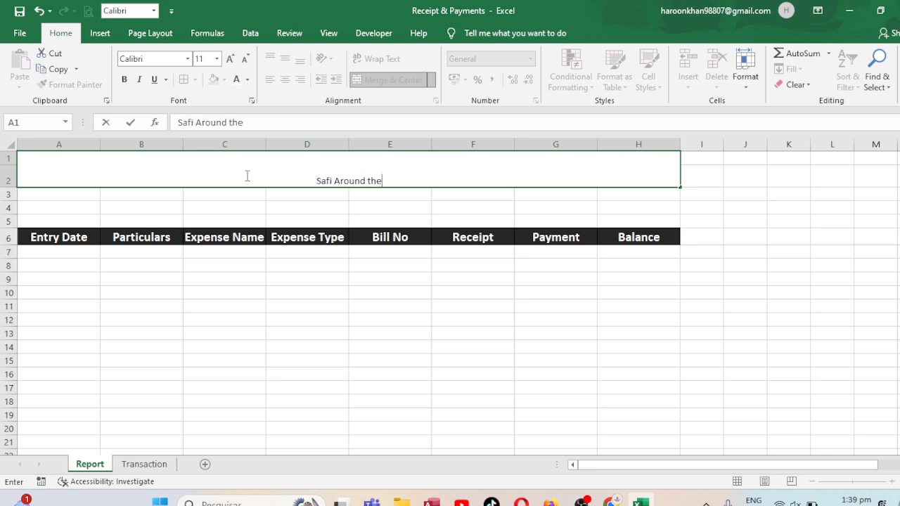
text( World)
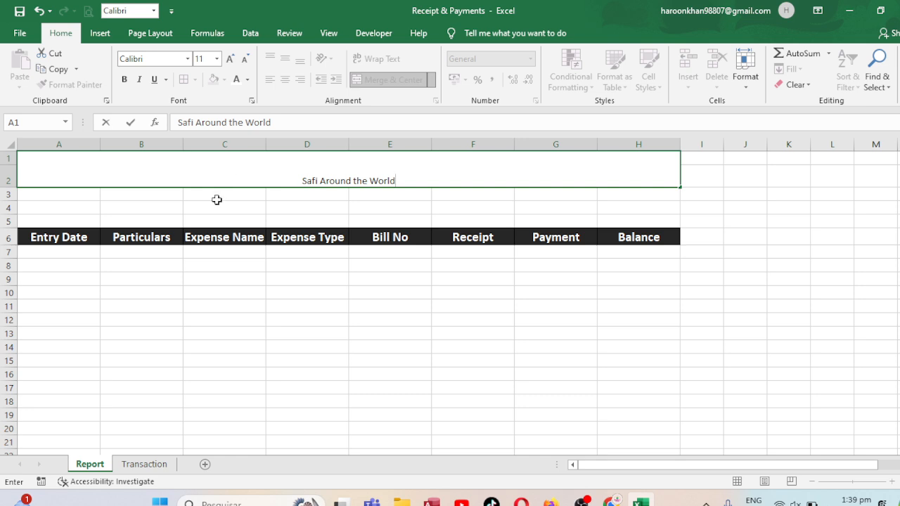
click(216, 199)
Format the Report title as bold 24-point Arial, vertically centred in its merged cell
click(232, 162)
click(229, 59)
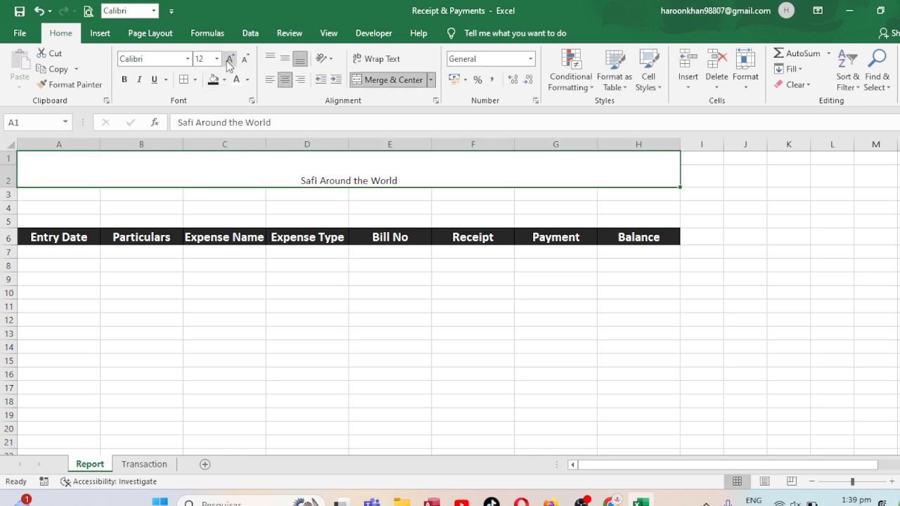
click(229, 59)
click(229, 59)
click(229, 59)
click(229, 59)
click(230, 59)
click(229, 59)
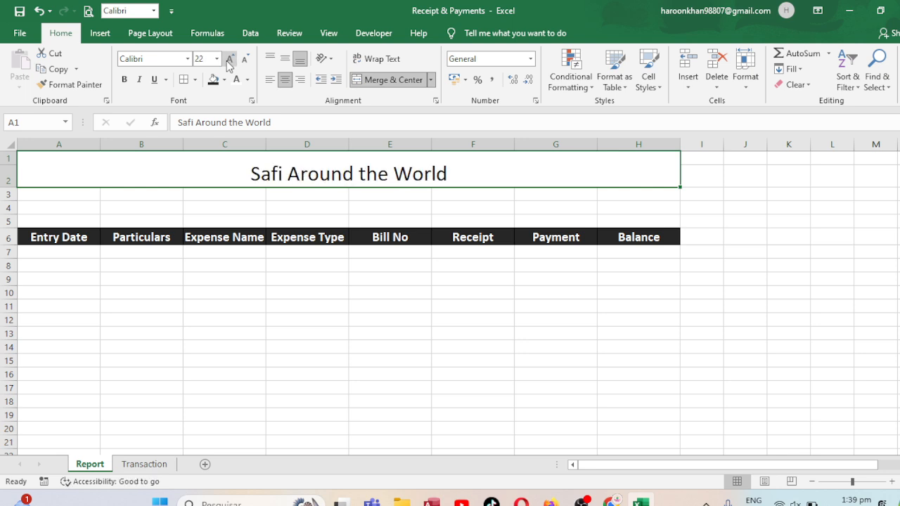
click(125, 80)
click(187, 59)
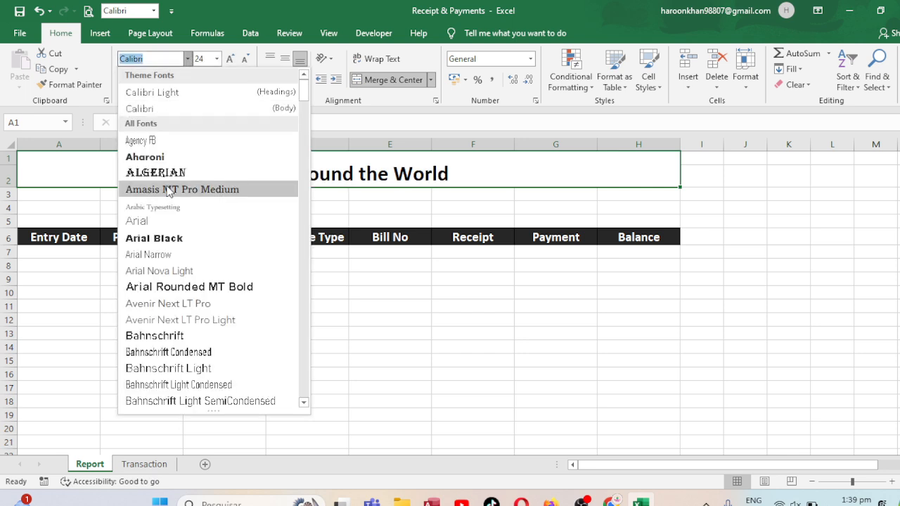
click(141, 220)
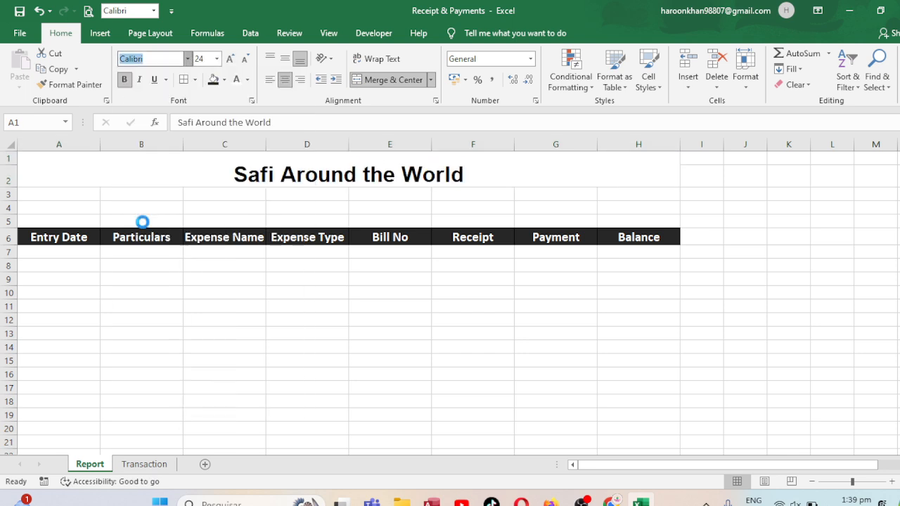
click(285, 59)
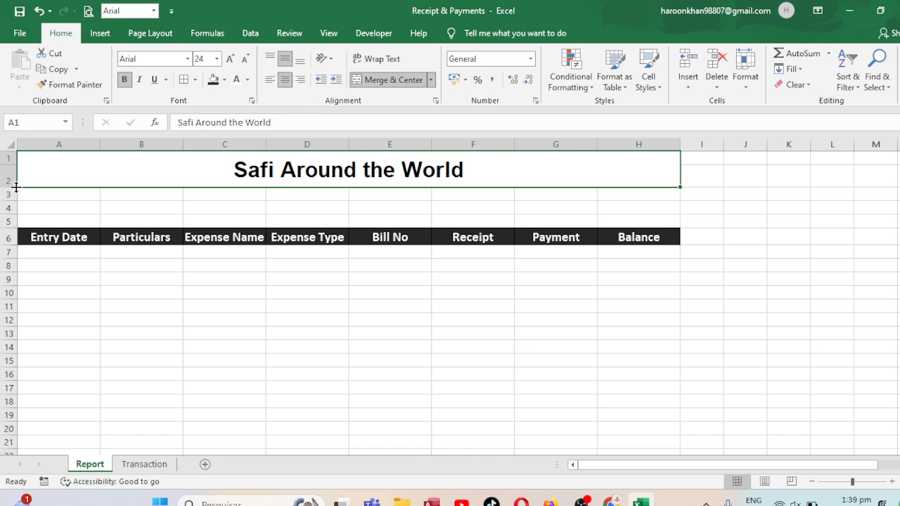
Reduce row 2's height slightly, then merge and centre A3:H3 and enter the subtitle For the Month
drag(10, 187, 619, 187)
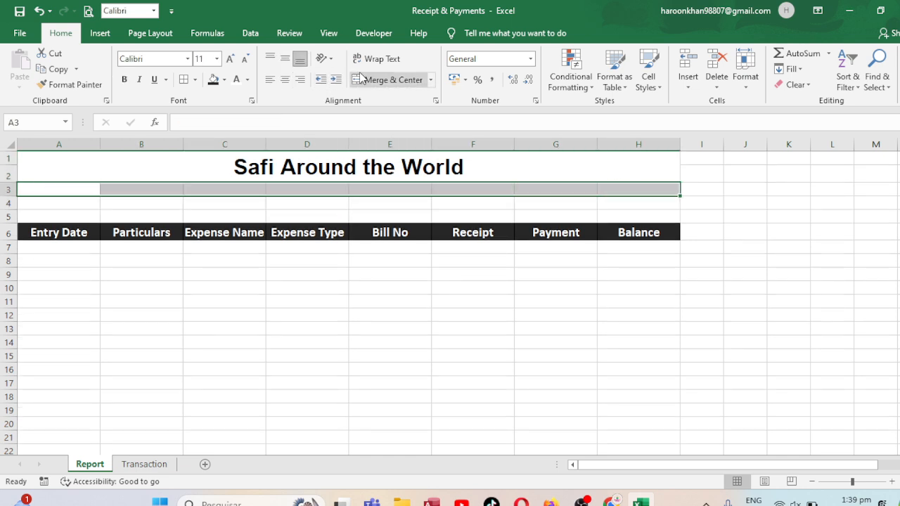
click(393, 80)
text(For the)
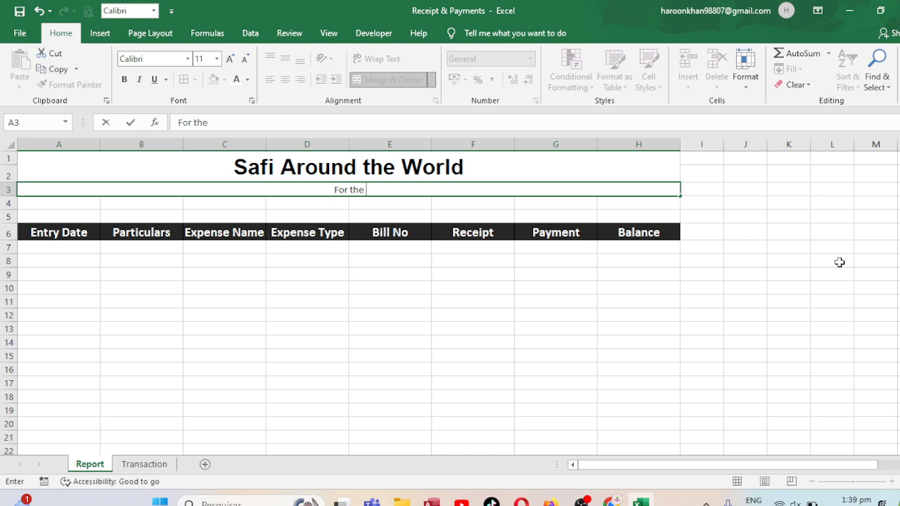
text( Month)
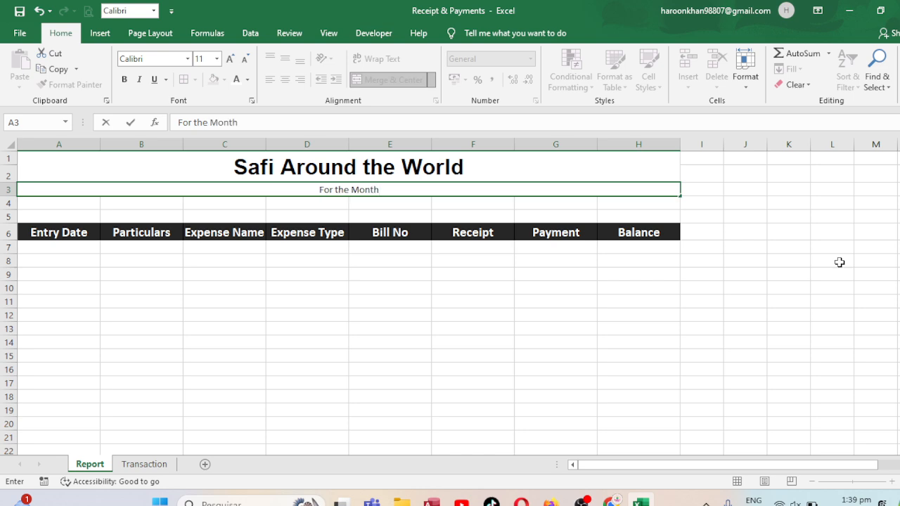
key(Return)
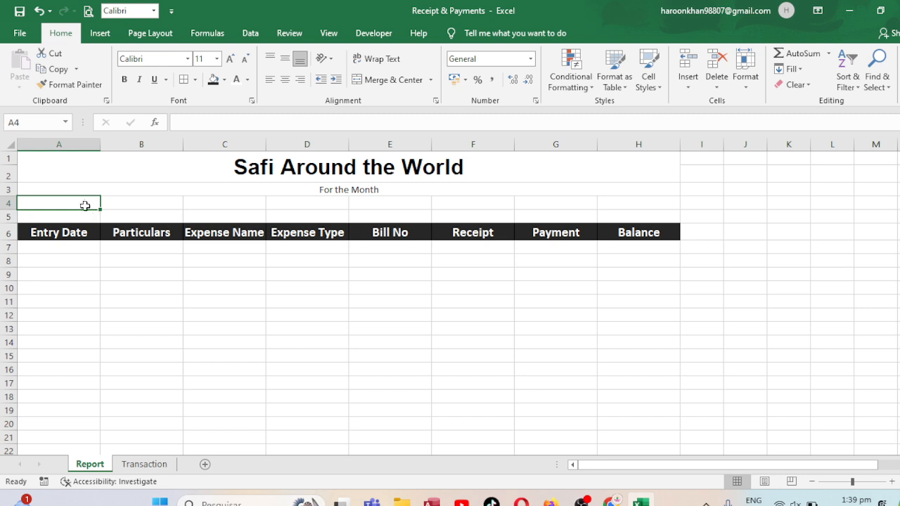
Merge and centre A4:H4, enter October--2024 and format it bold at size 12
drag(85, 205, 633, 203)
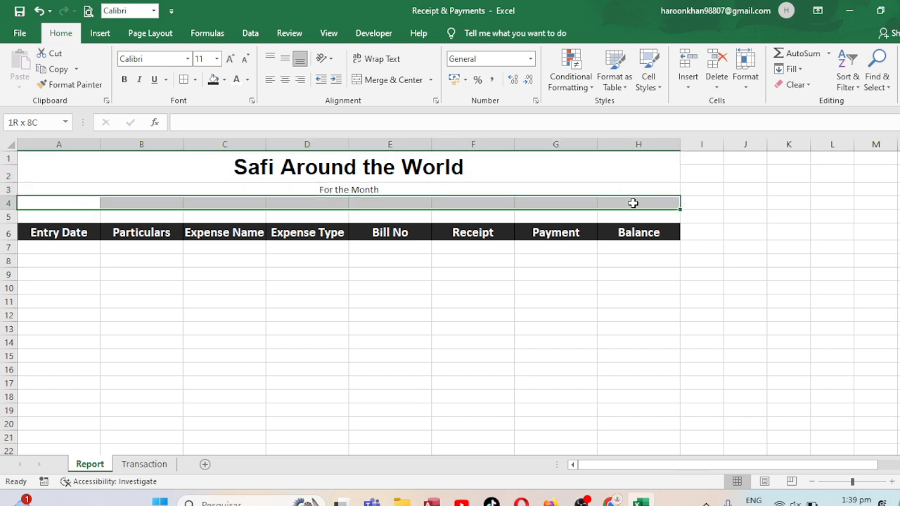
click(383, 80)
text(Oc)
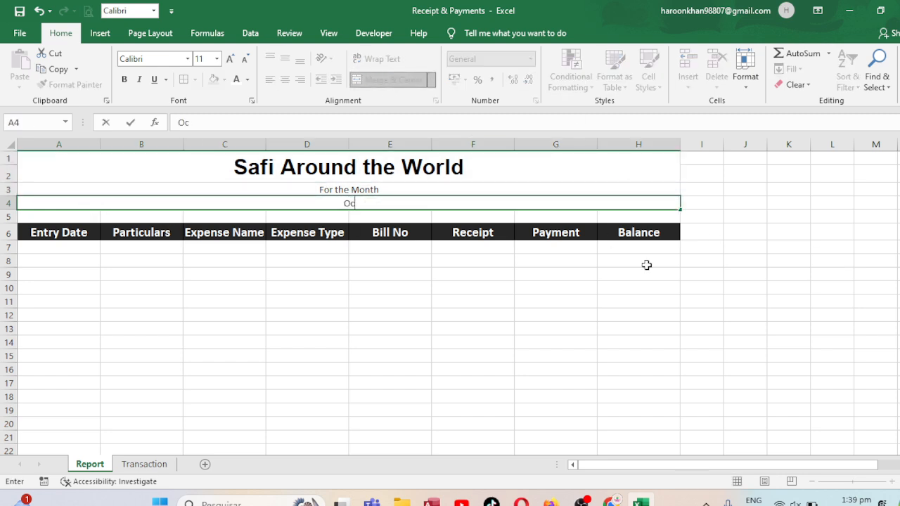
text(tober--2024)
key(ctrl+Return)
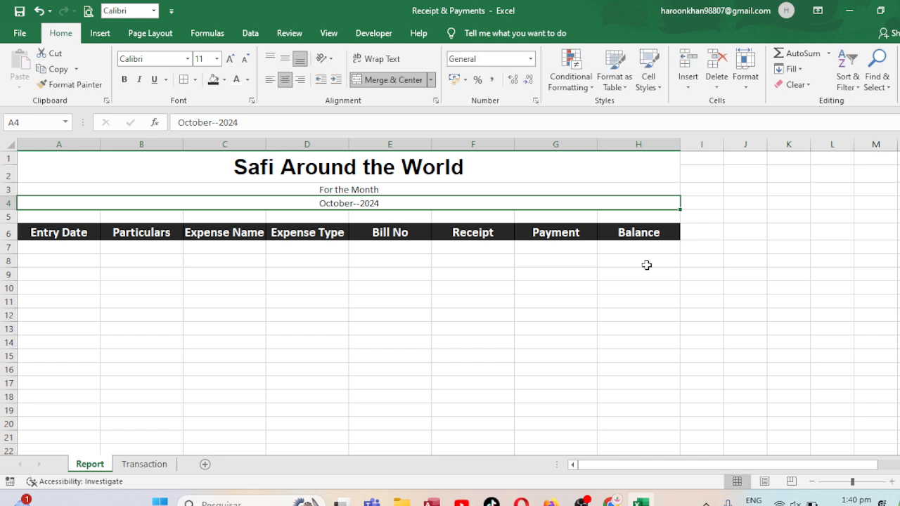
key(ctrl+b)
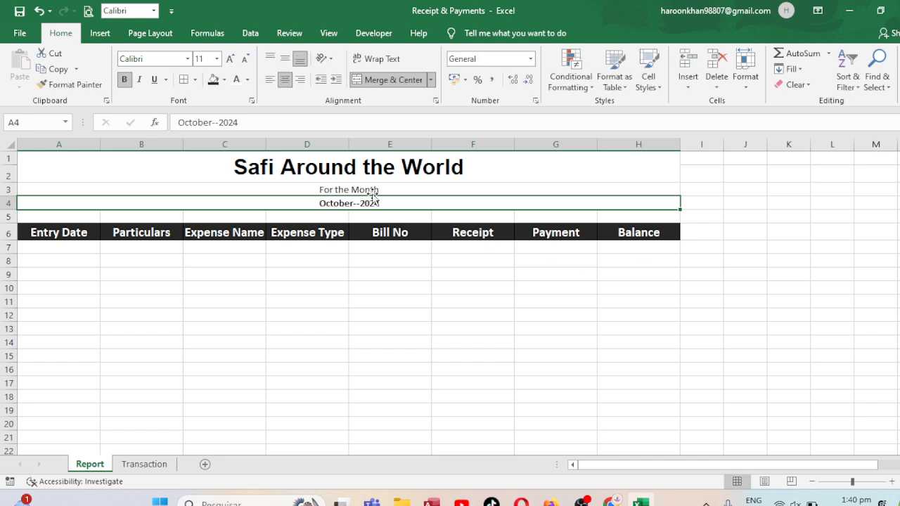
click(229, 58)
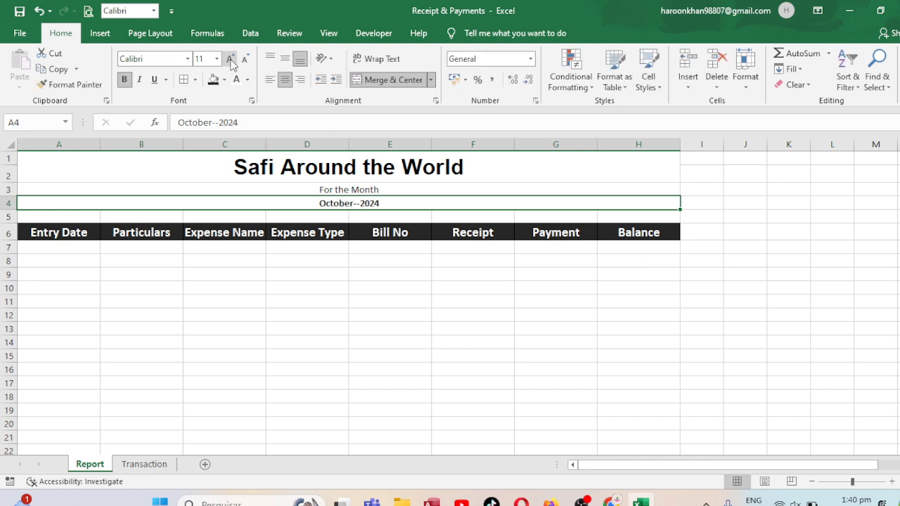
Insert a blank row at row 5, merge and centre A5:H5, and save the workbook
click(9, 217)
click(684, 62)
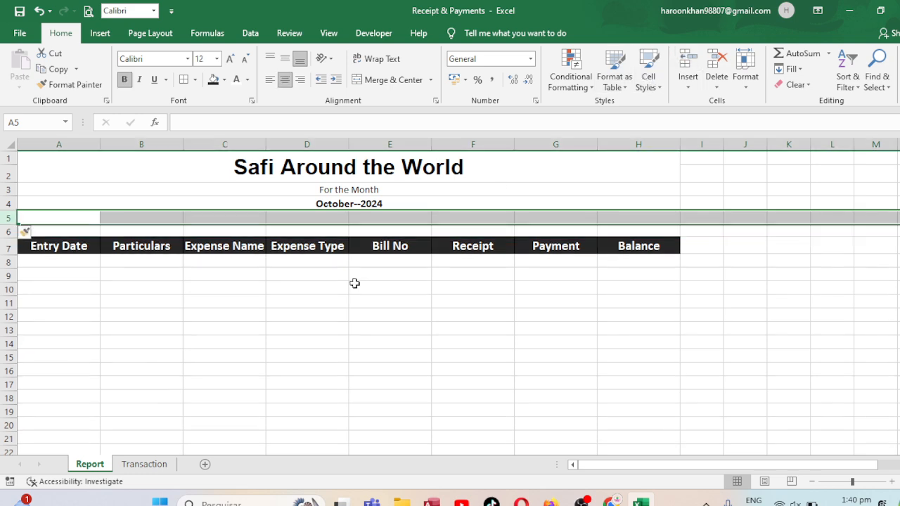
click(351, 276)
drag(79, 218, 645, 219)
click(394, 80)
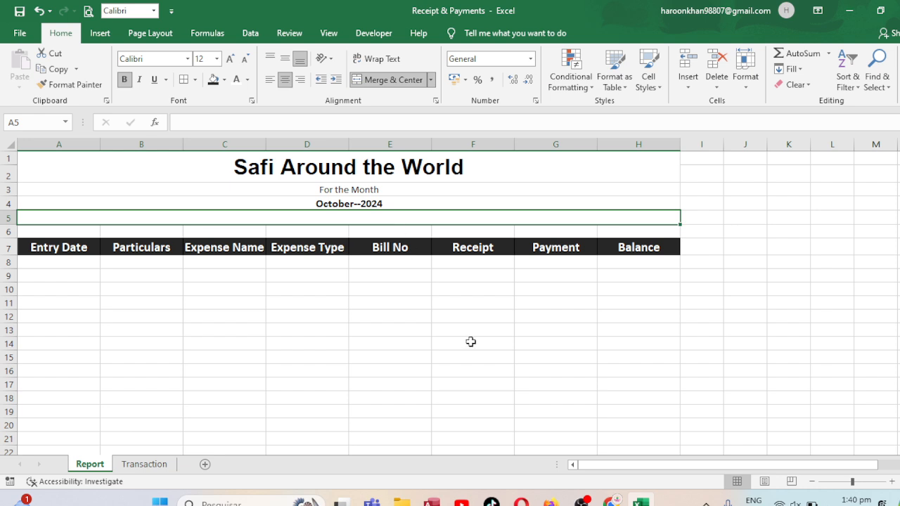
key(ctrl+s)
Reorder the sheets so that Transaction comes before Report, leaving the Transaction sheet open
click(79, 262)
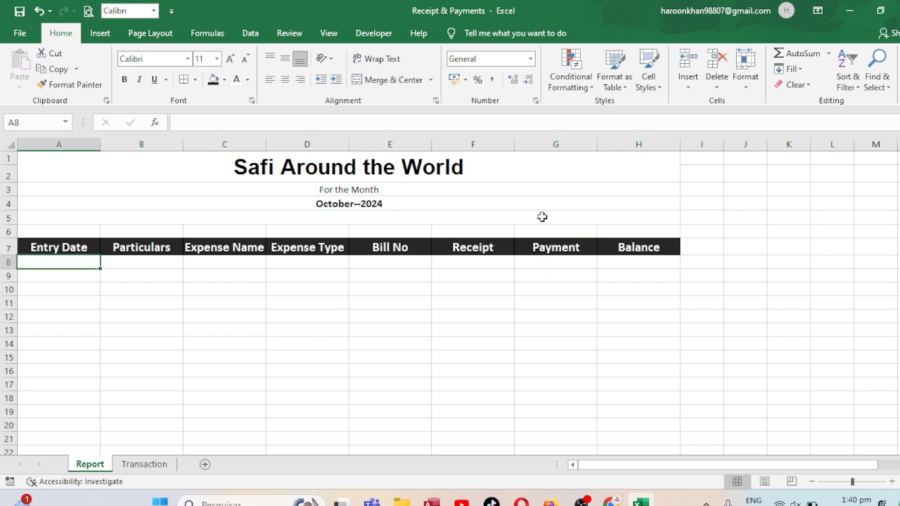
click(155, 465)
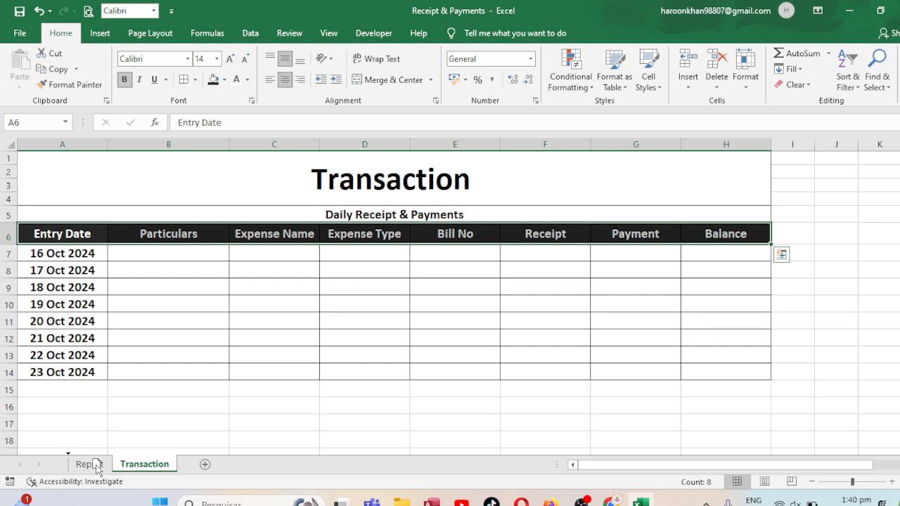
drag(96, 466, 95, 465)
click(141, 465)
click(128, 461)
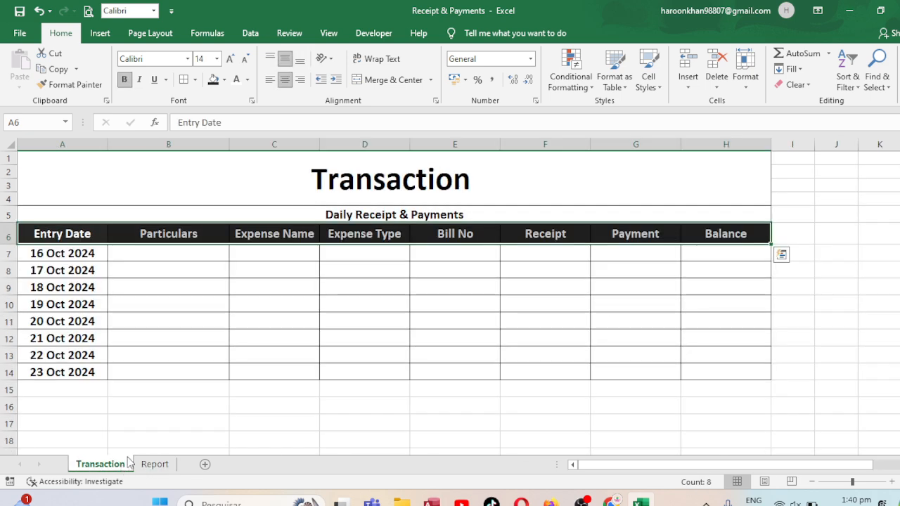
click(256, 395)
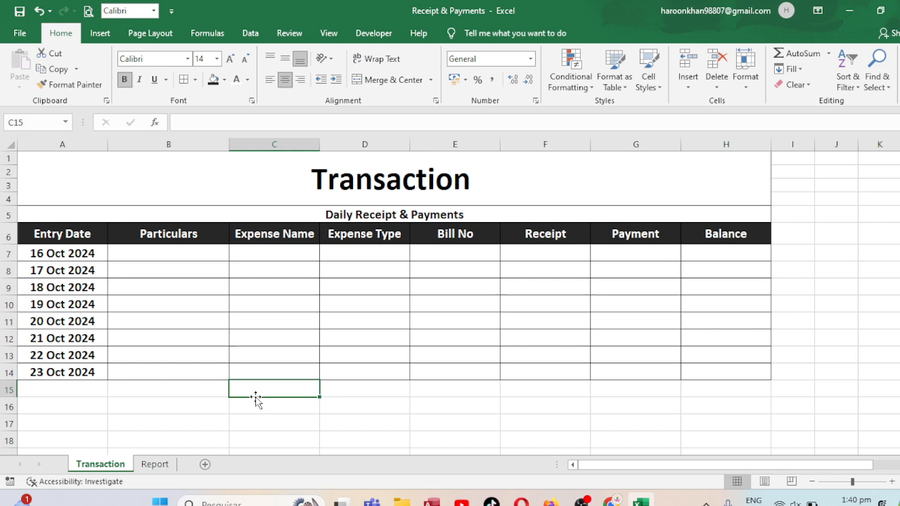
Insert a blank column before the Entry Date column on the Transaction sheet
click(73, 143)
right_click(74, 146)
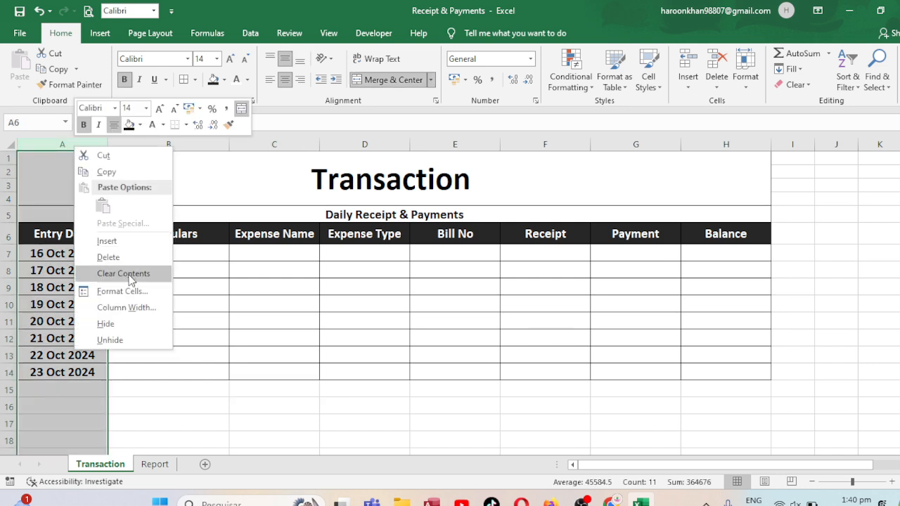
click(109, 241)
Copy the Entry Date heading into A6 and widen column A until the heading fits
click(95, 231)
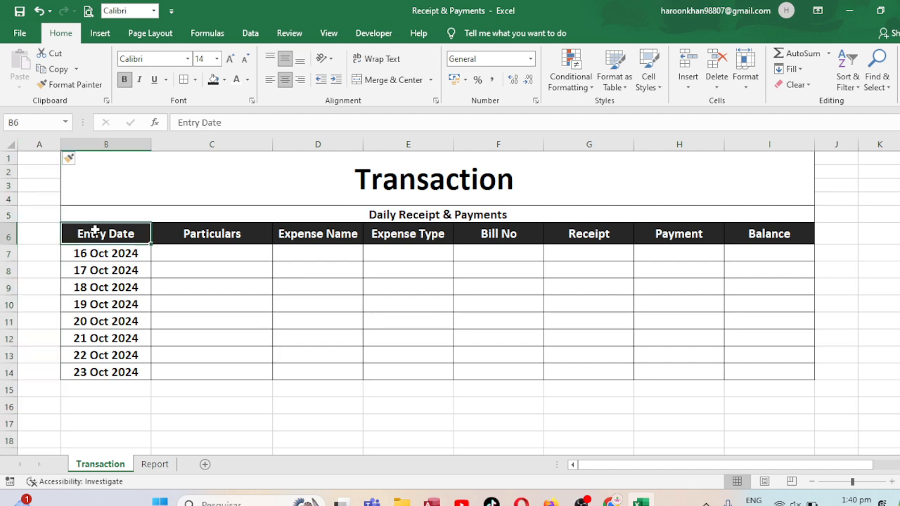
key(ctrl+c)
key(Left)
key(Return)
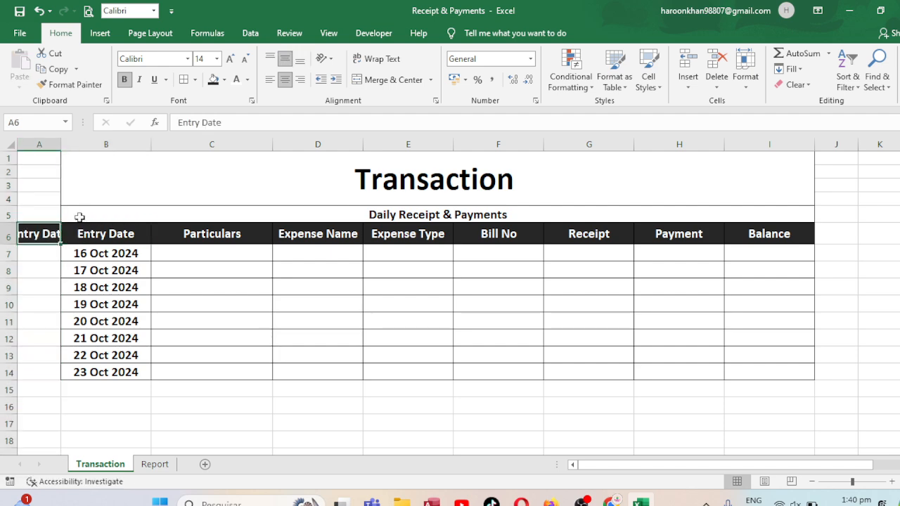
drag(60, 148, 91, 146)
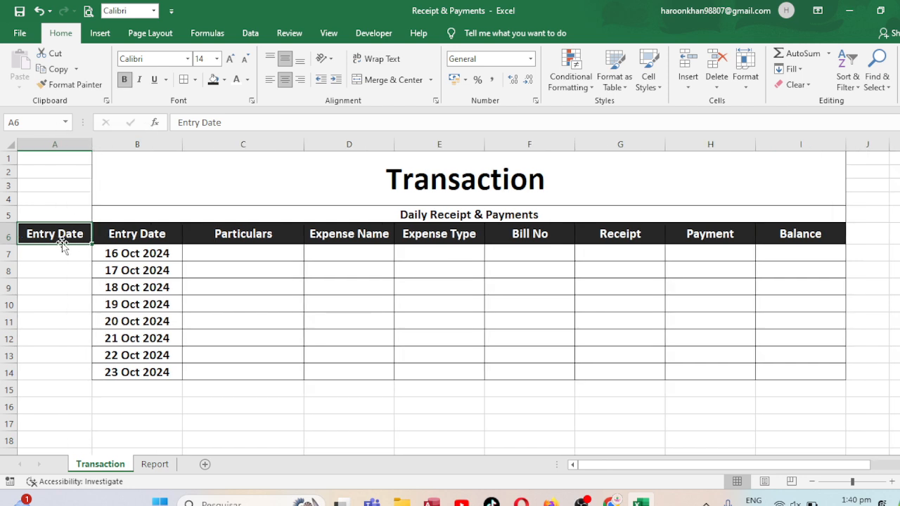
Replace the heading text in A6 with Report-1
key(F2)
text(Repr)
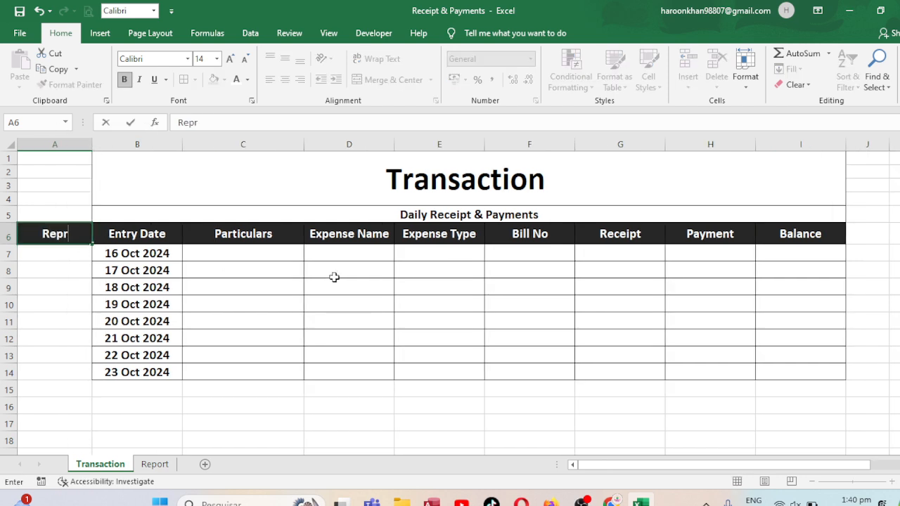
key(BackSpace)
text(ort)
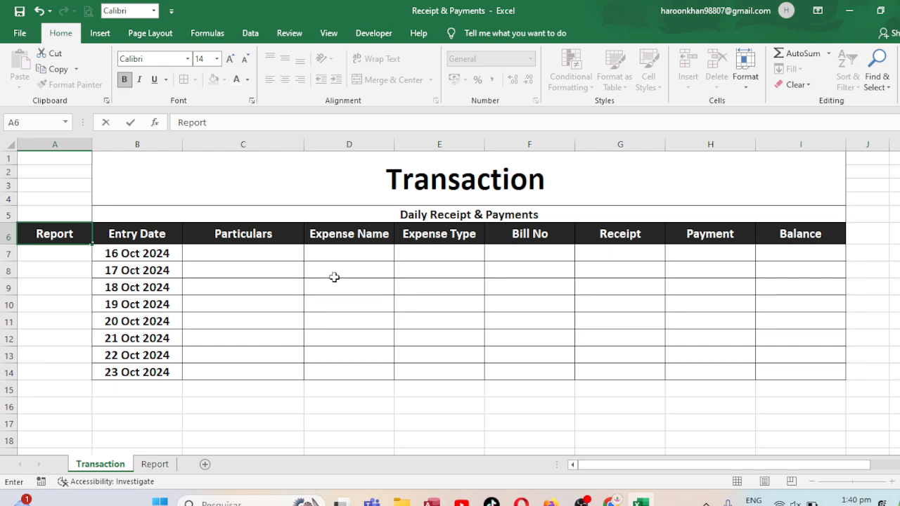
text(-1)
key(Return)
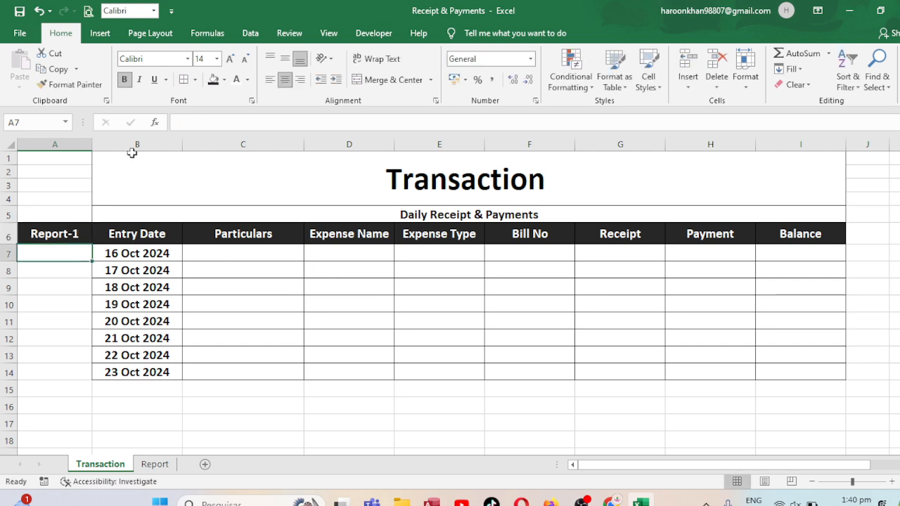
Begin a formula in A7 that joins E7 with a COUNTIF over range E7:E7 using E7 as the criterion
drag(167, 189, 75, 187)
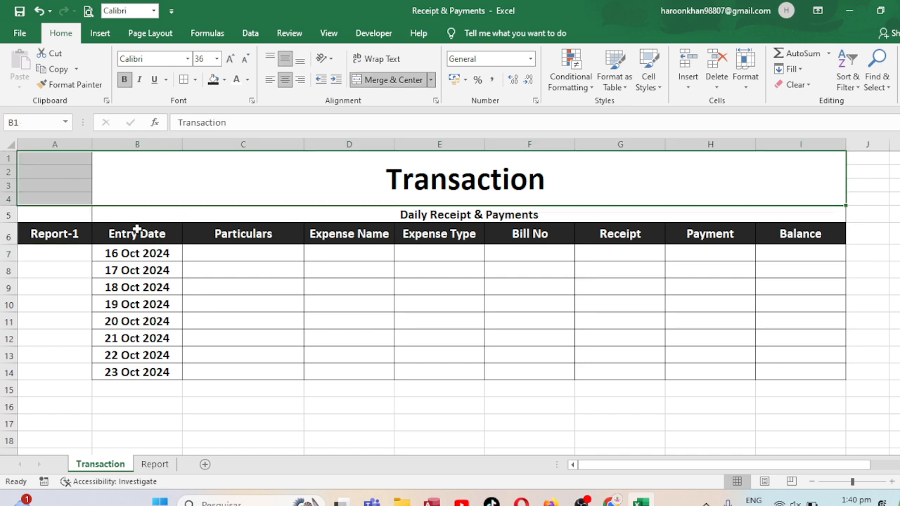
click(64, 254)
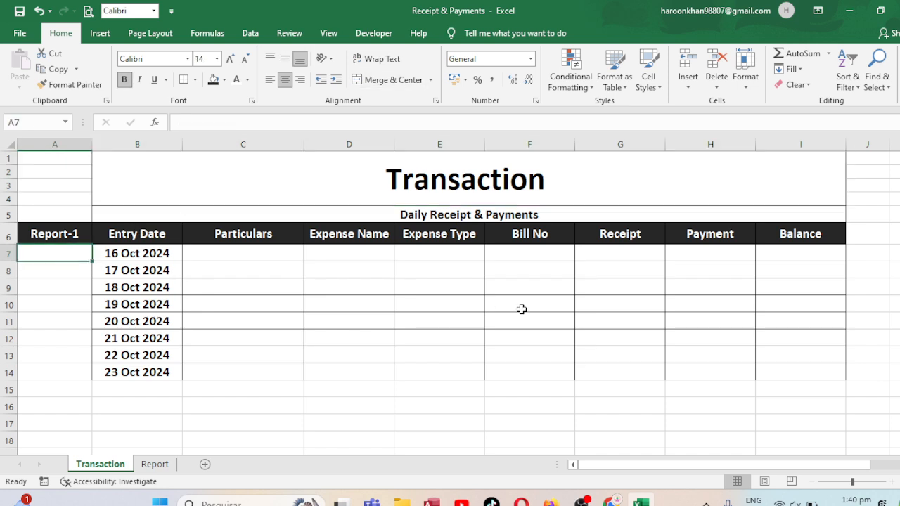
text(=)
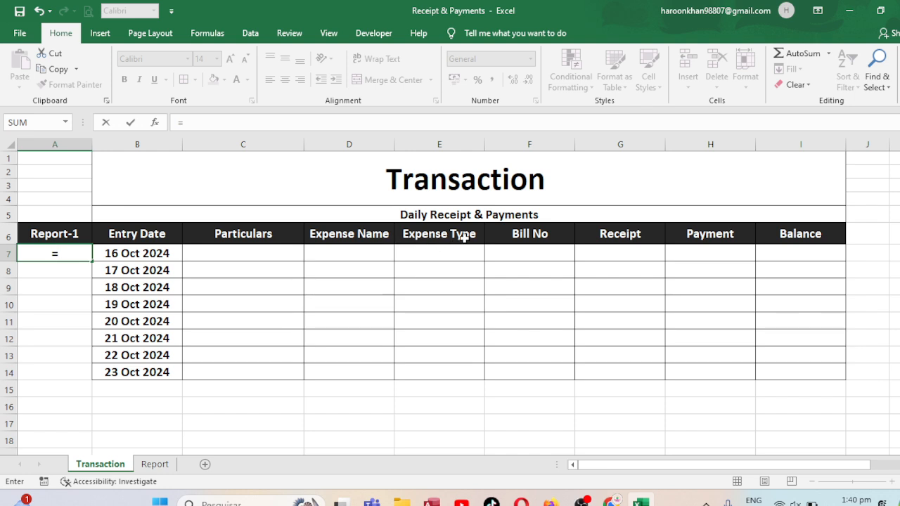
click(429, 251)
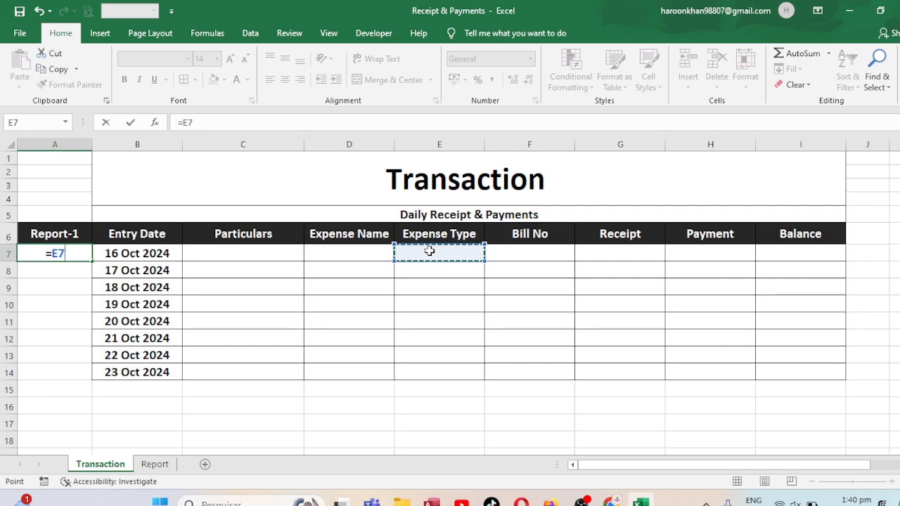
text(&coun)
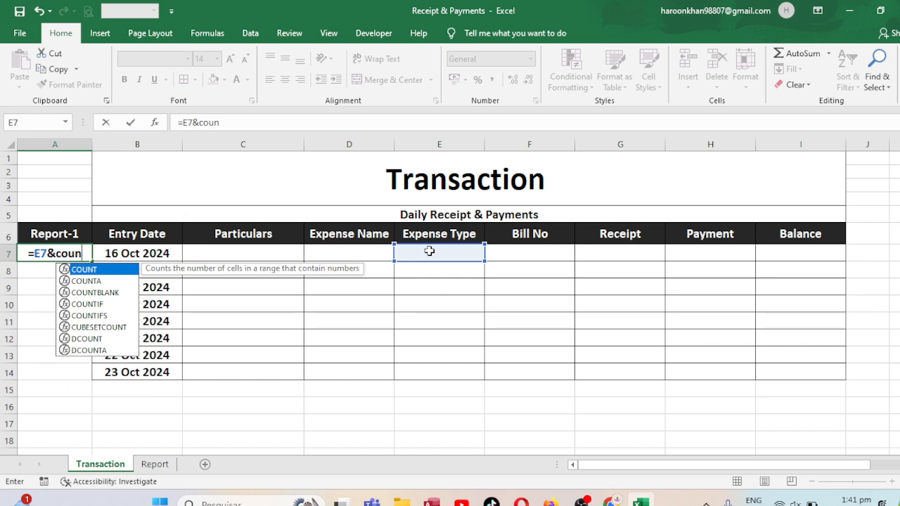
text(tif()
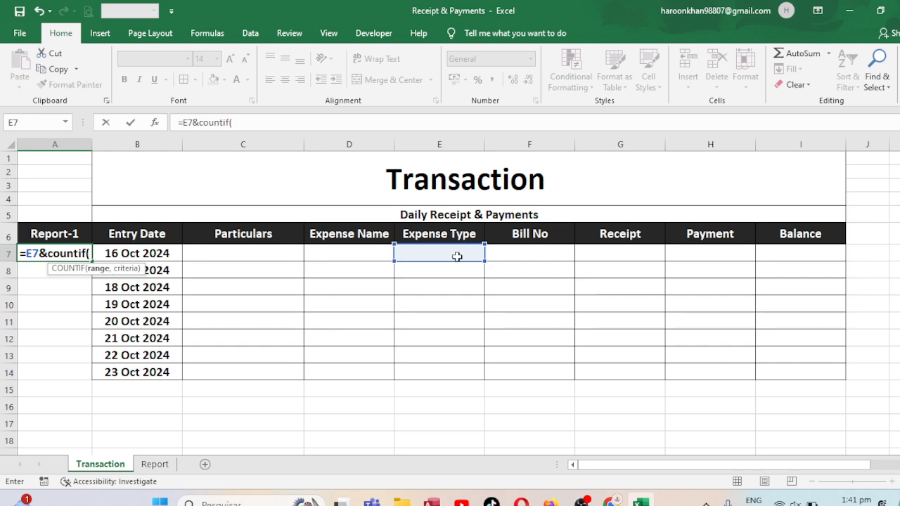
click(457, 257)
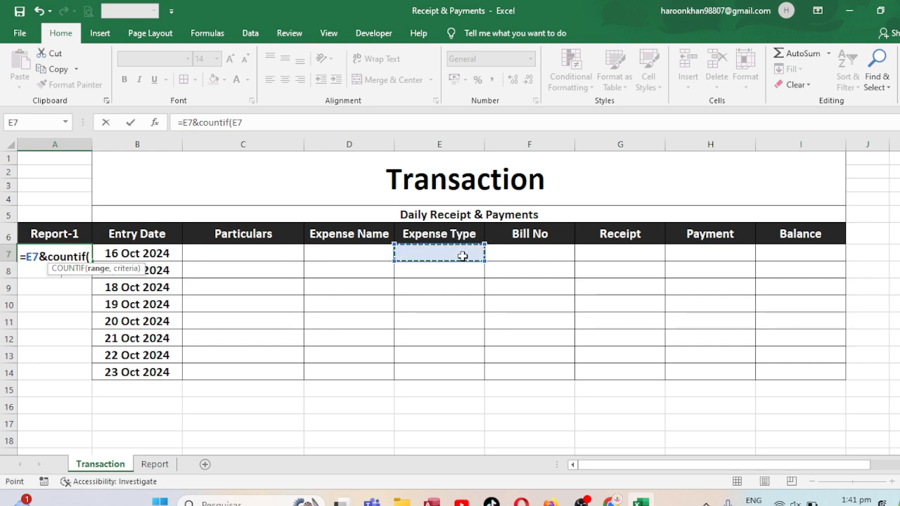
key(F8)
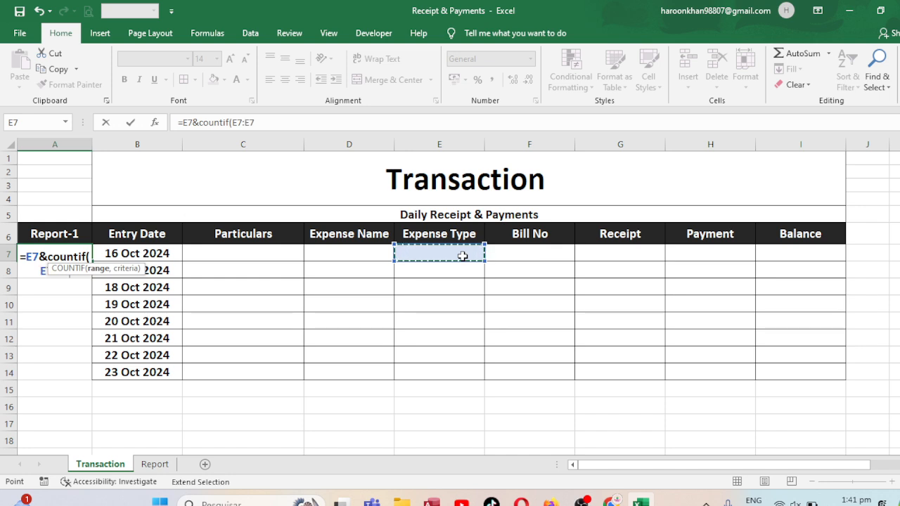
text(,)
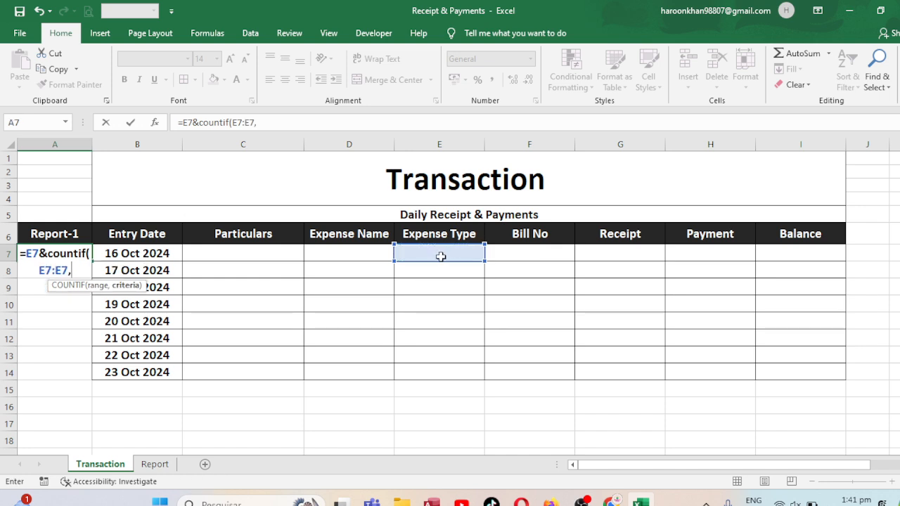
click(439, 254)
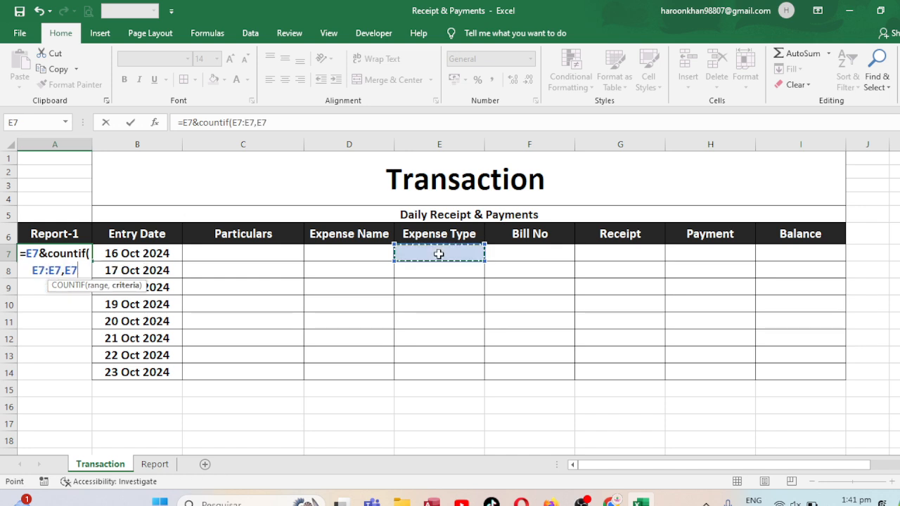
Make the start of the COUNTIF range absolute and complete the A7 formula as =E7&COUNTIF($E$7:E7,E7)
click(234, 122)
key(F4)
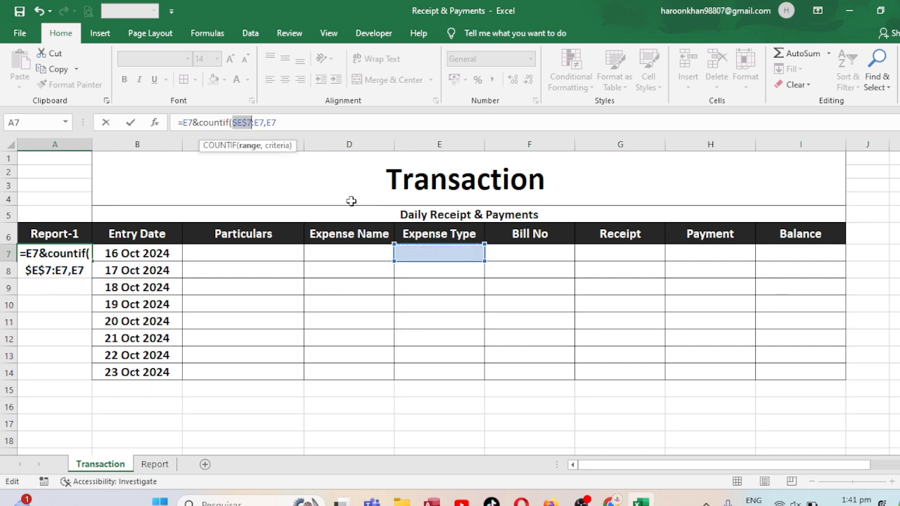
click(284, 122)
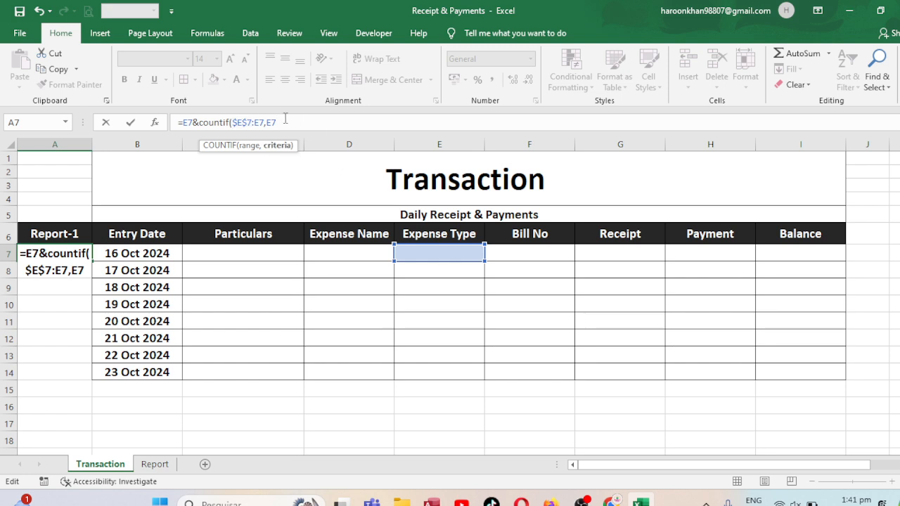
text())
key(Return)
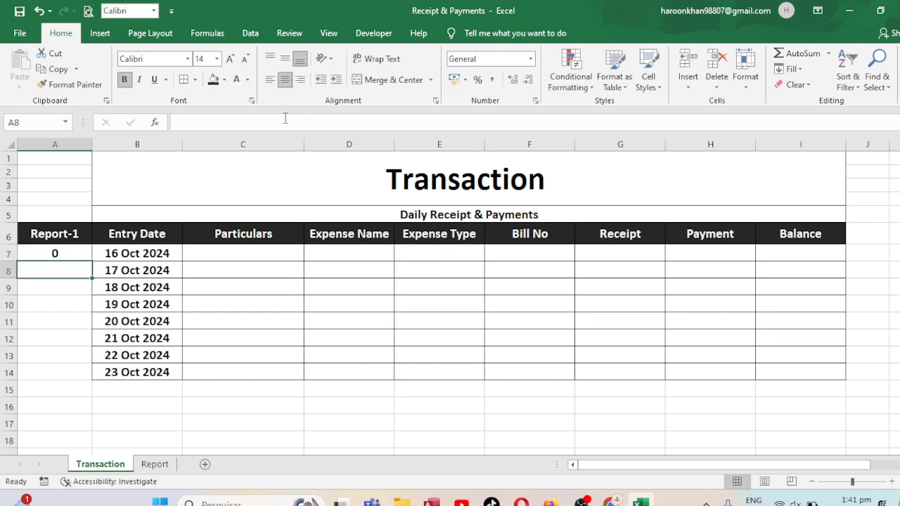
Fill the A7 formula down to row 14, then extend row 14 across columns A to I down to row 17
click(62, 250)
double_click(91, 261)
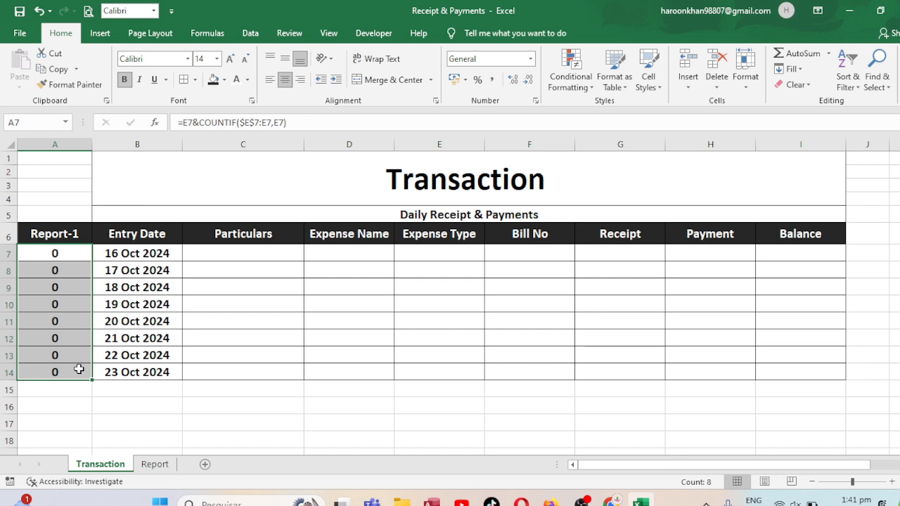
drag(79, 370, 852, 434)
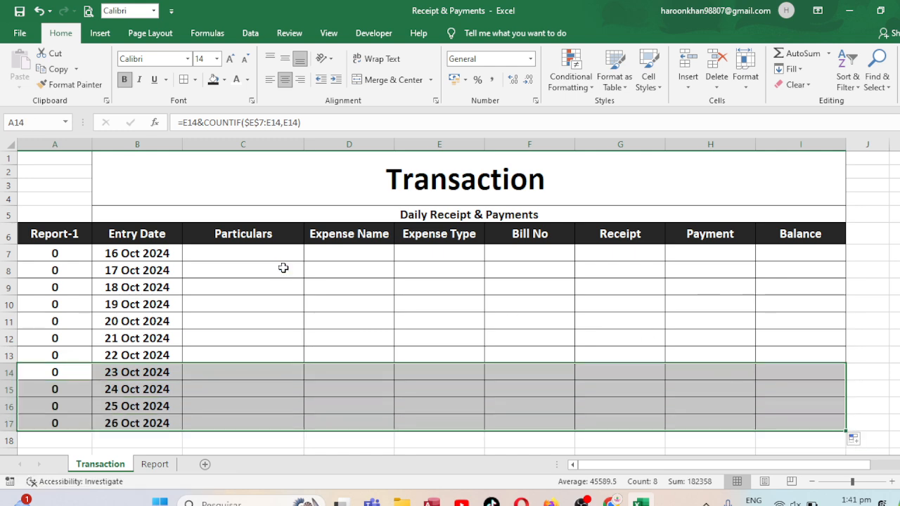
click(249, 258)
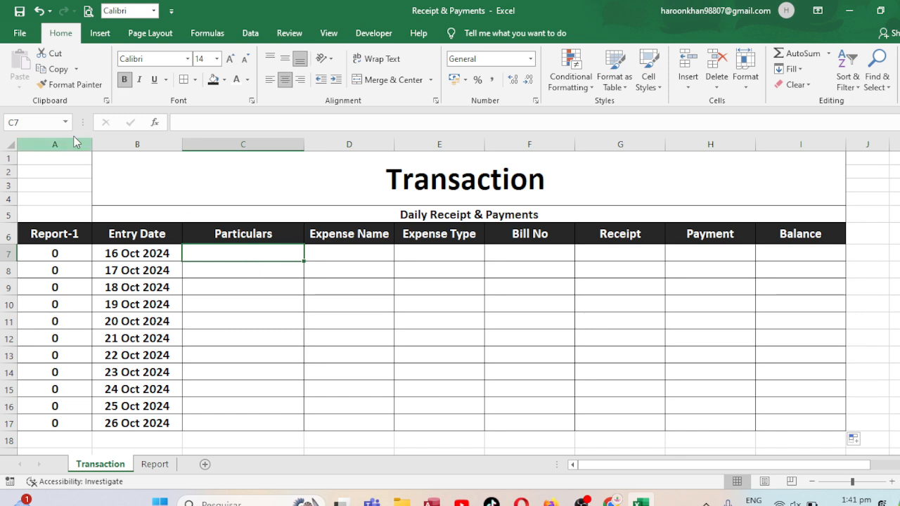
Unmerge the Transaction title and merge and centre it again across A1:I4
drag(116, 169, 66, 166)
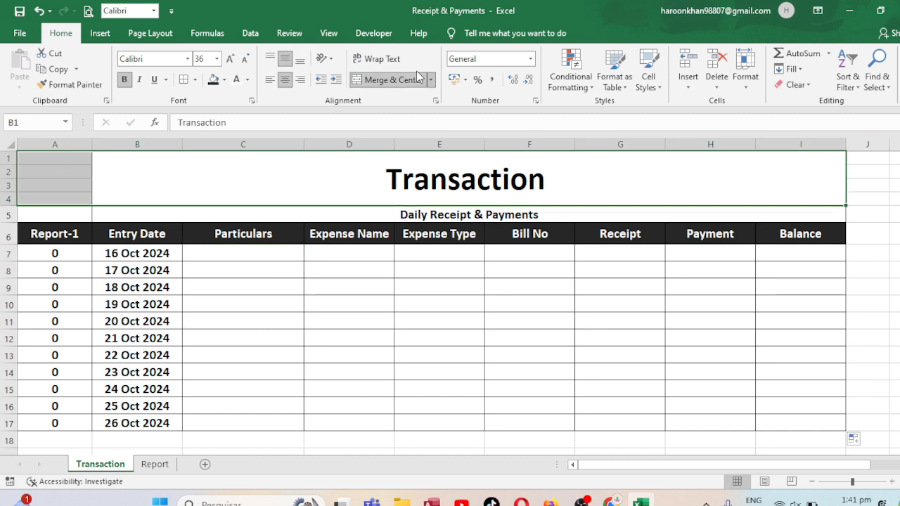
click(392, 77)
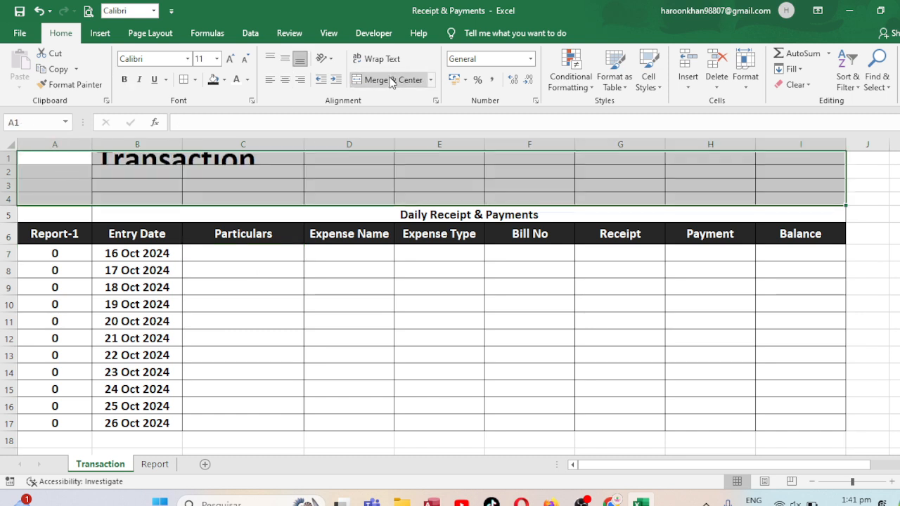
click(392, 79)
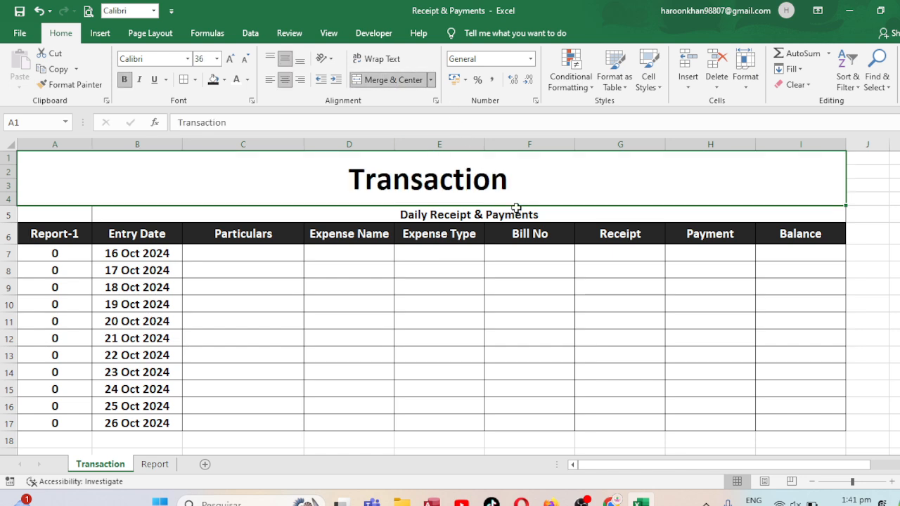
Enter Receipt in E7 and Payment in E8 under Expense Type
click(278, 253)
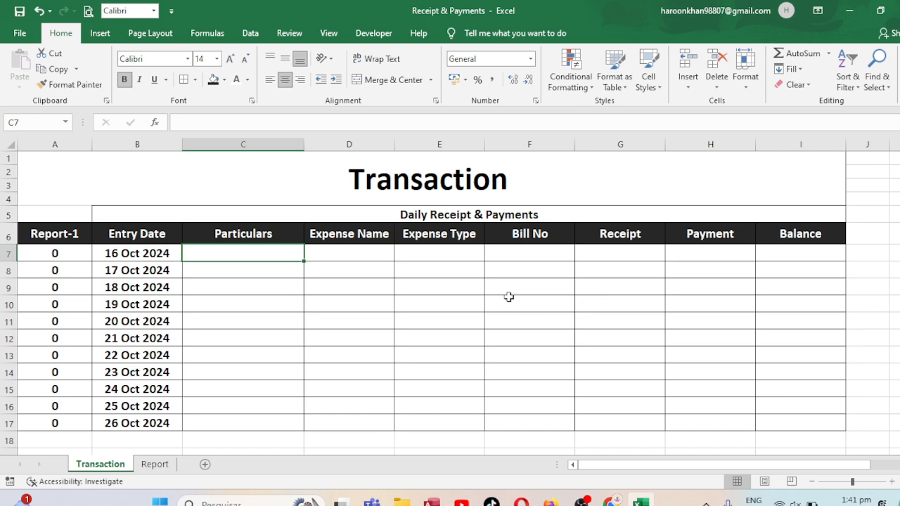
click(449, 251)
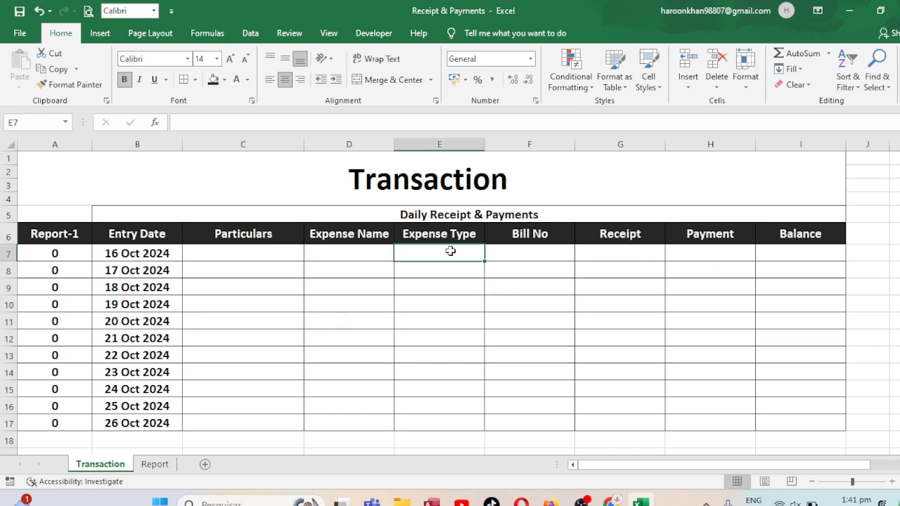
text(Receipt)
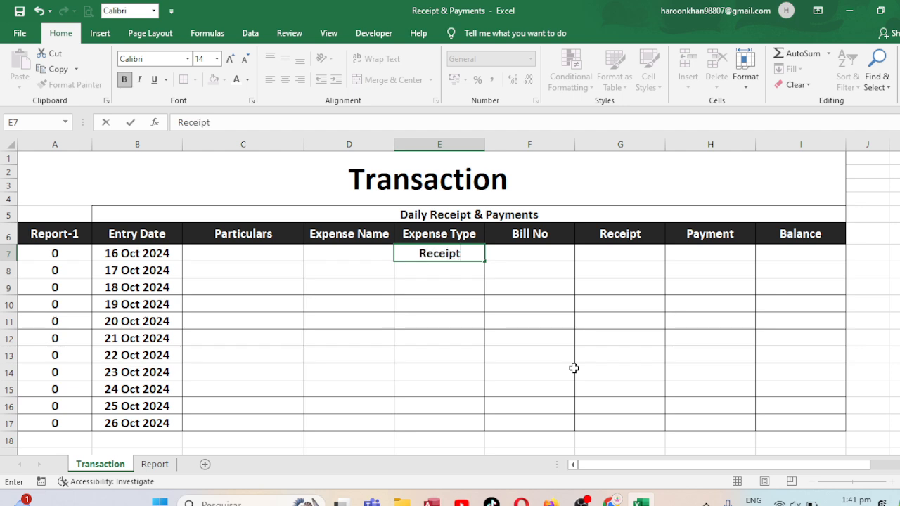
key(Return)
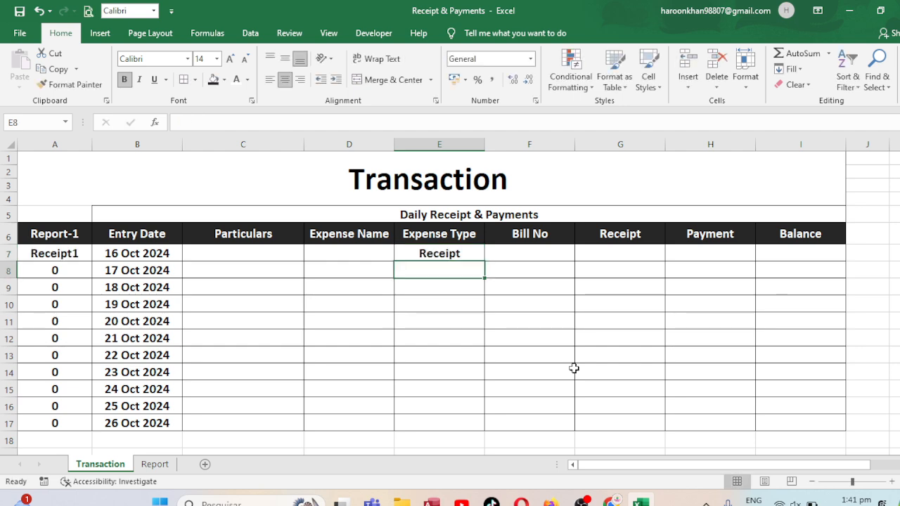
text(Payment)
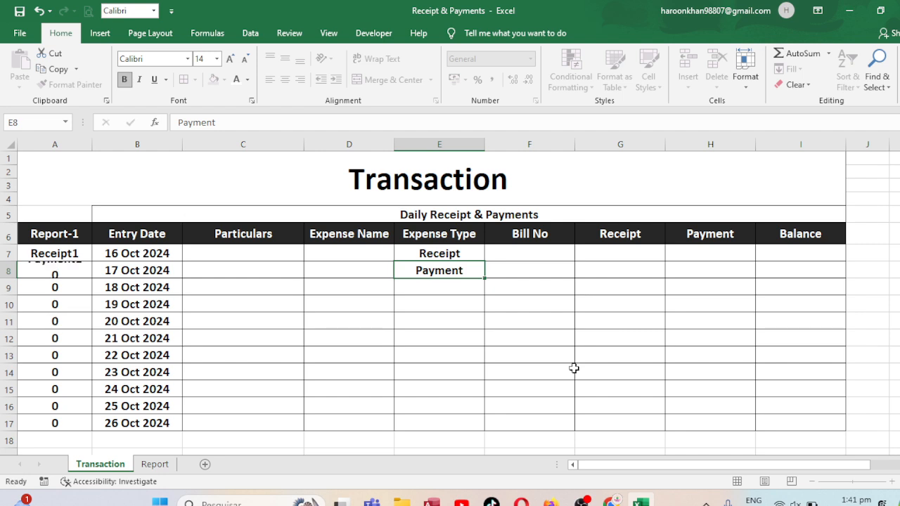
key(Return)
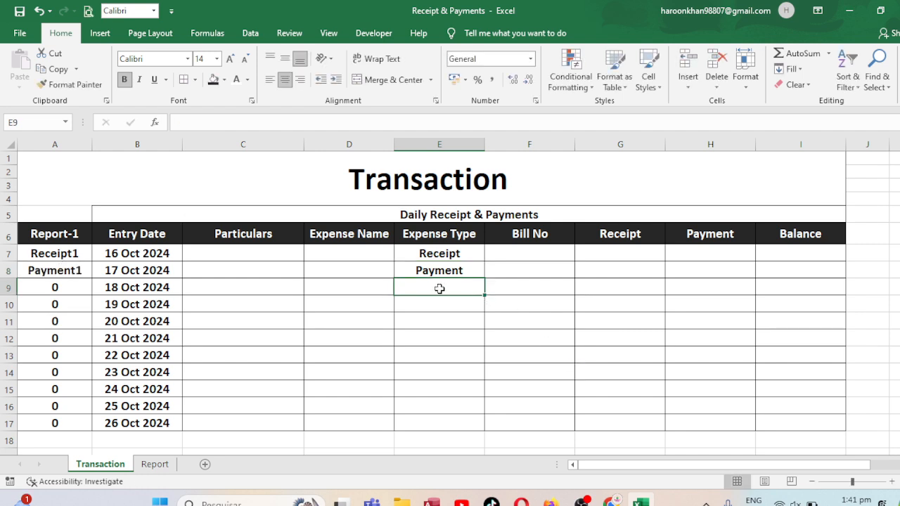
On the Report sheet, insert a blank column before the Entry Date column
click(154, 465)
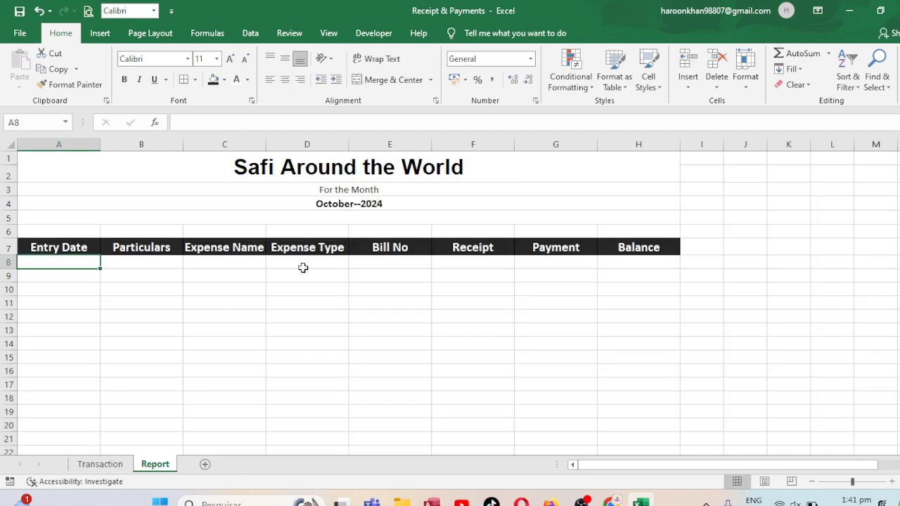
click(56, 143)
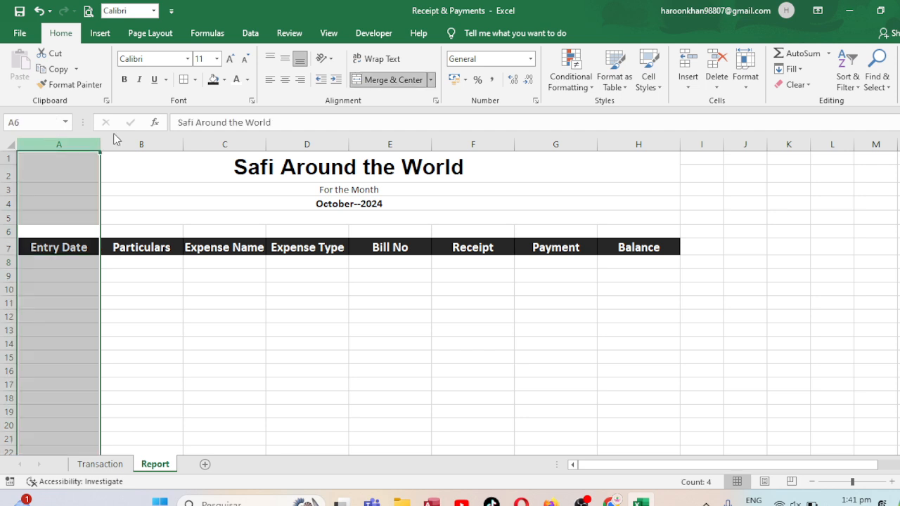
key(ctrl+shift+plus)
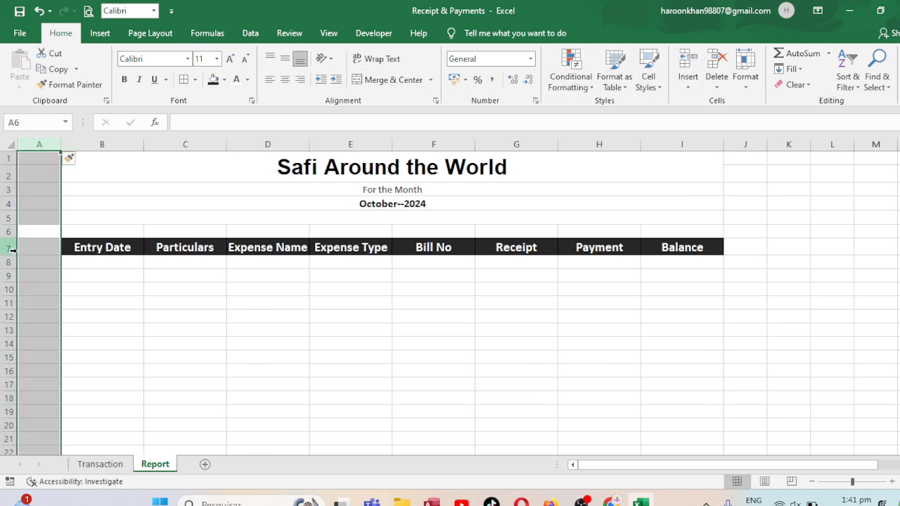
Copy the Entry Date header cell's formatting to A7 so the new column has a matching black header
click(76, 251)
key(ctrl+c)
key(Left)
text(\)
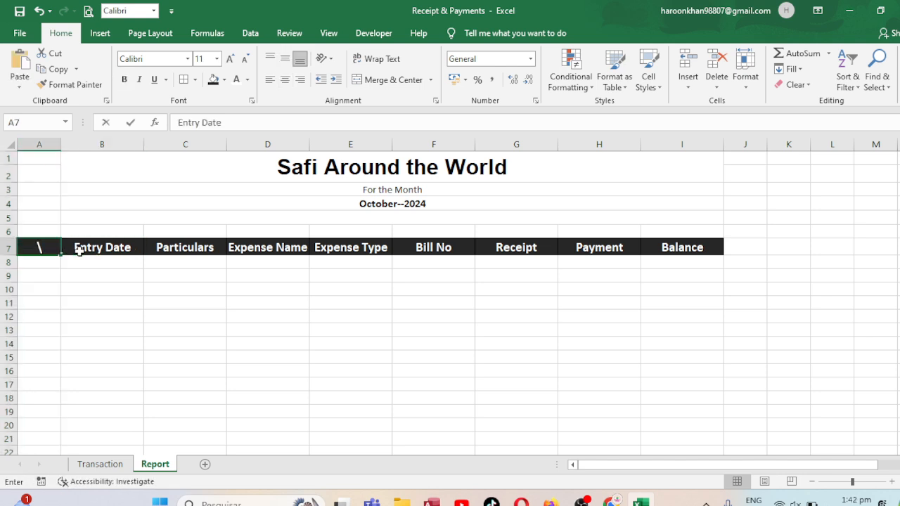
key(Return)
key(Up)
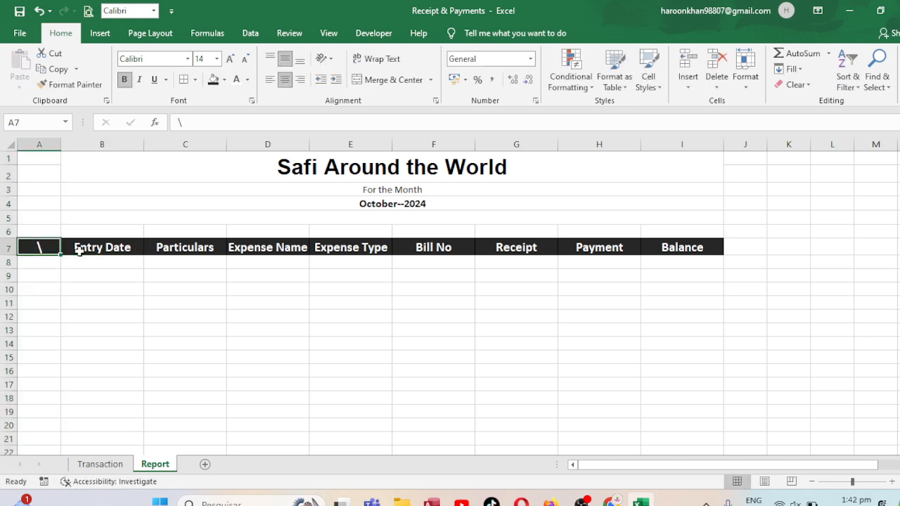
Enter Entry No as the header in A7 and auto-fit the width of column A
text(E)
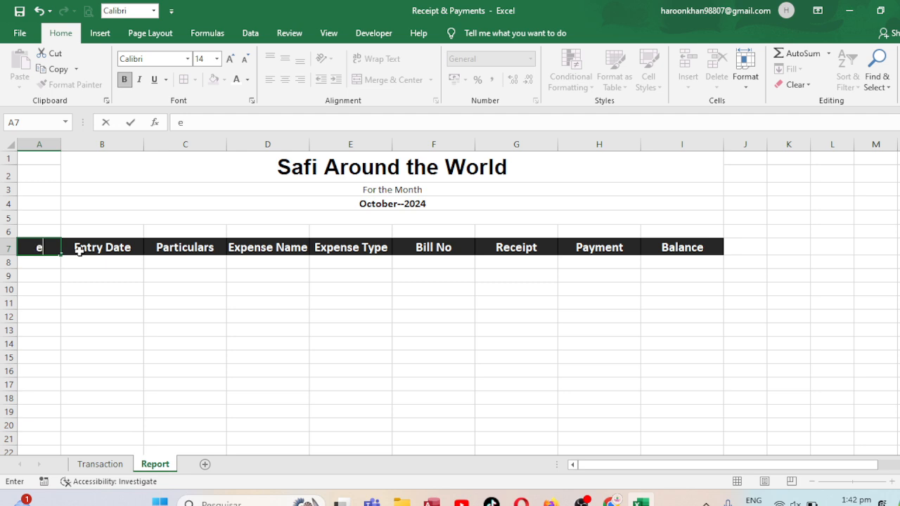
key(BackSpace)
text(Entry NO)
key(BackSpace)
key(BackSpace)
text(No)
click(81, 287)
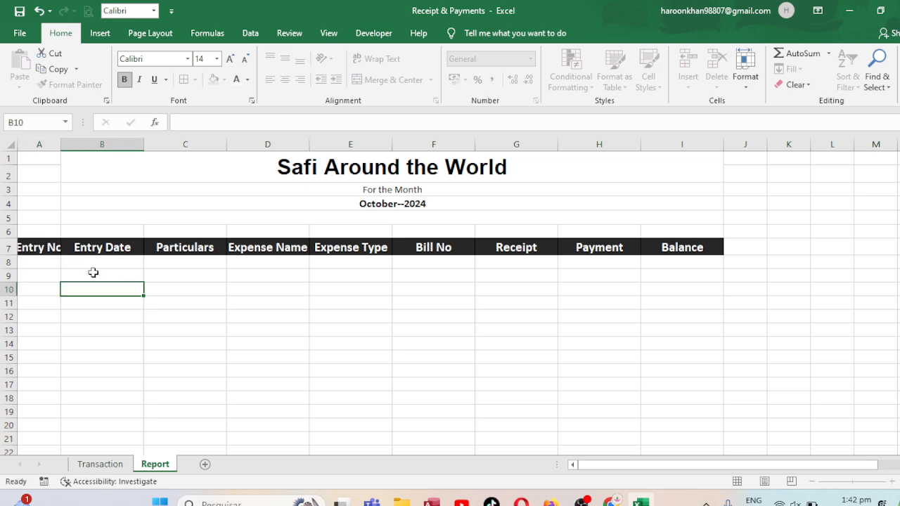
double_click(61, 145)
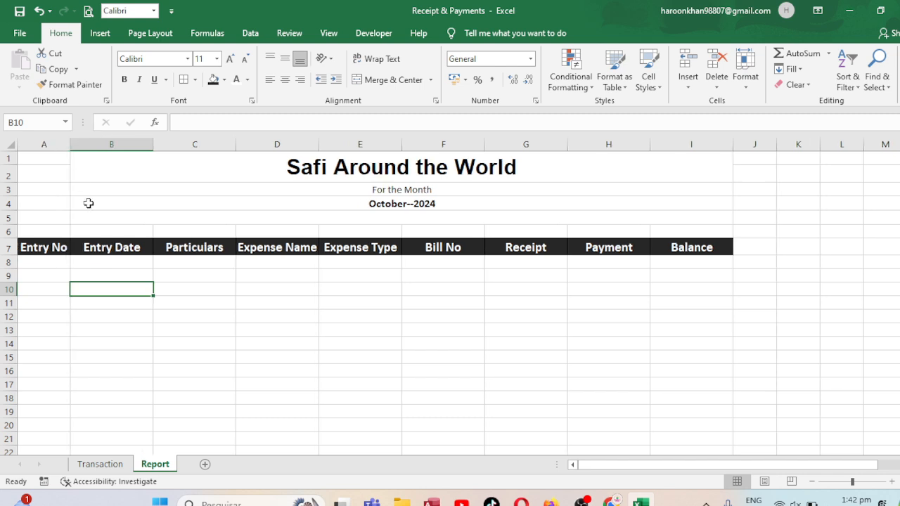
Number the Entry No column from 1 in A8 to 89 in A96, then centre and bold the numbers
click(43, 262)
text(1)
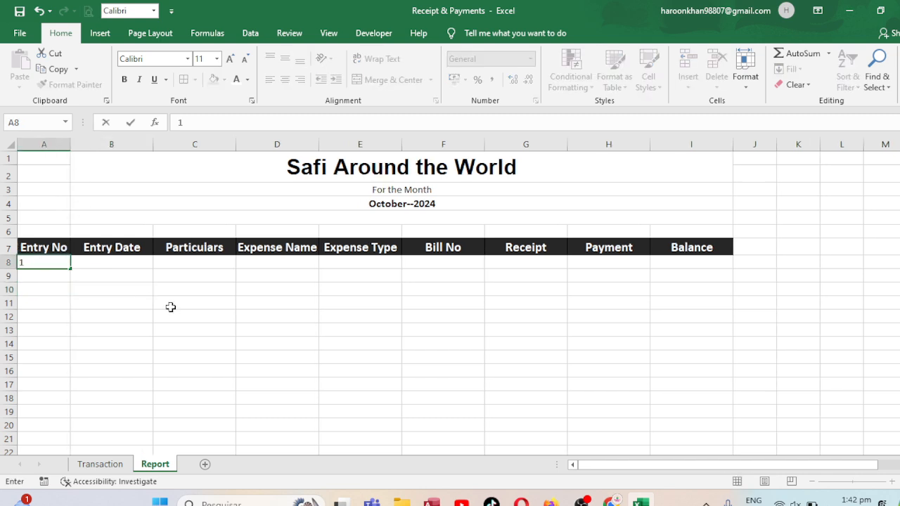
click(73, 302)
click(64, 263)
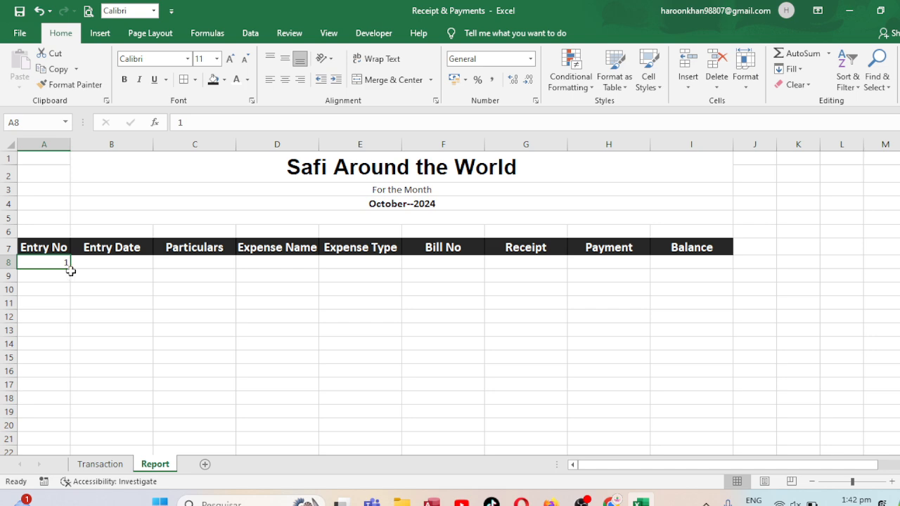
drag(71, 270, 127, 426)
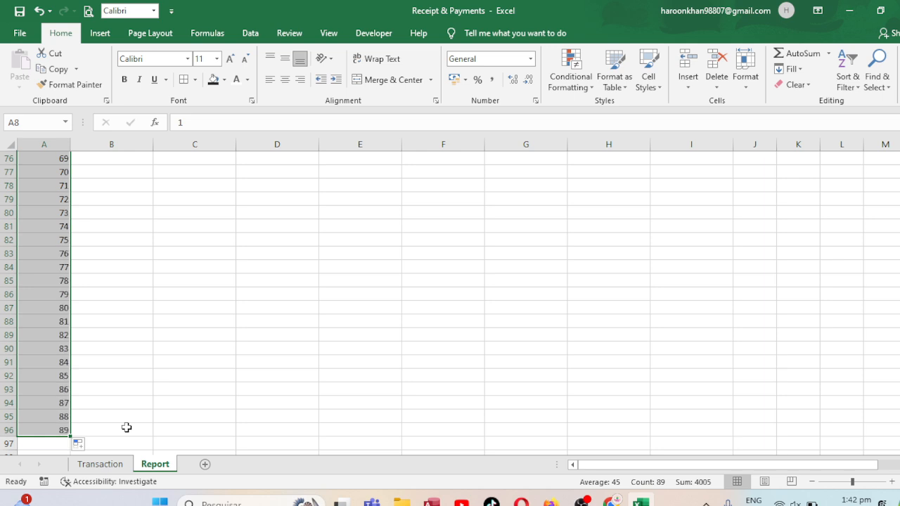
click(286, 84)
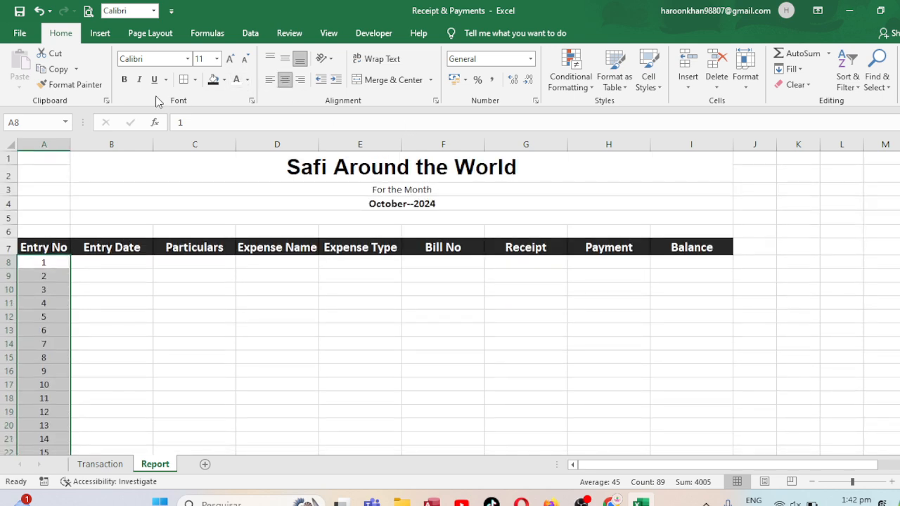
click(125, 80)
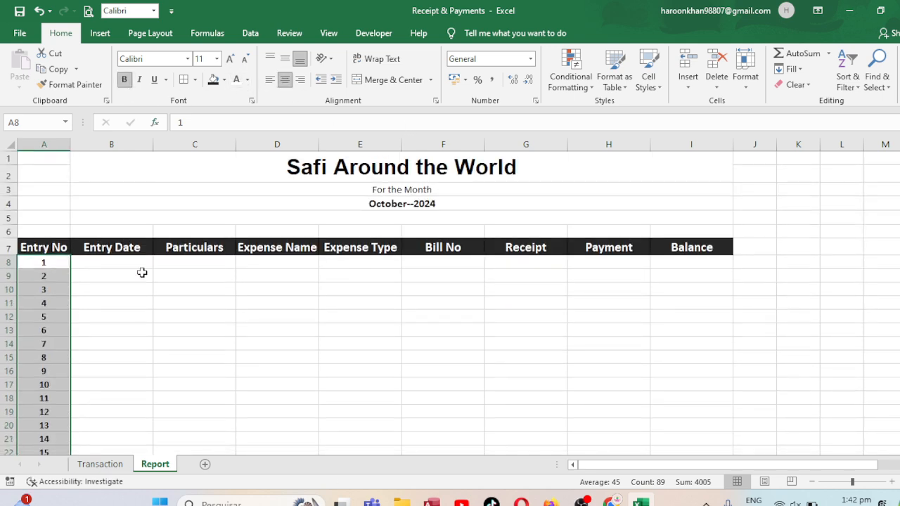
Merge and centre J1:M2 beside the report title and fill the merged cell with black
click(111, 265)
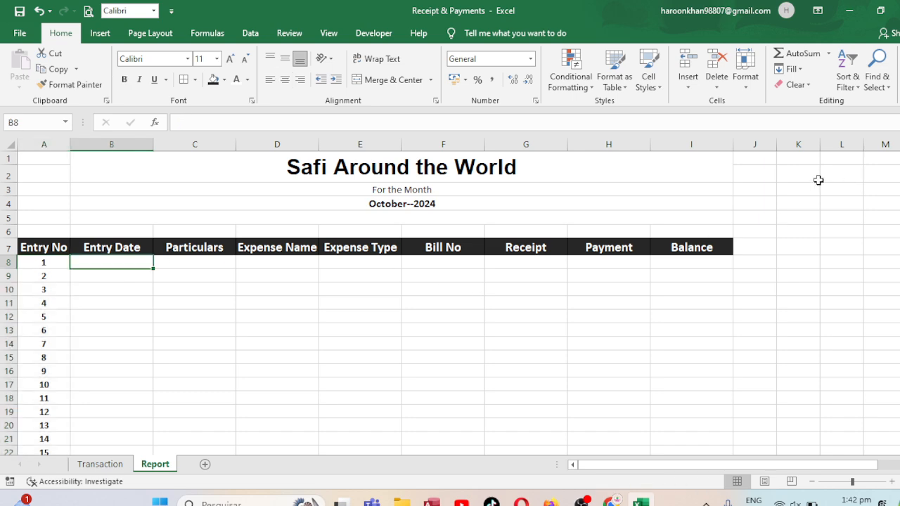
key(Right)
key(Right)
key(Right)
key(Right)
key(Right)
key(Right)
key(Right)
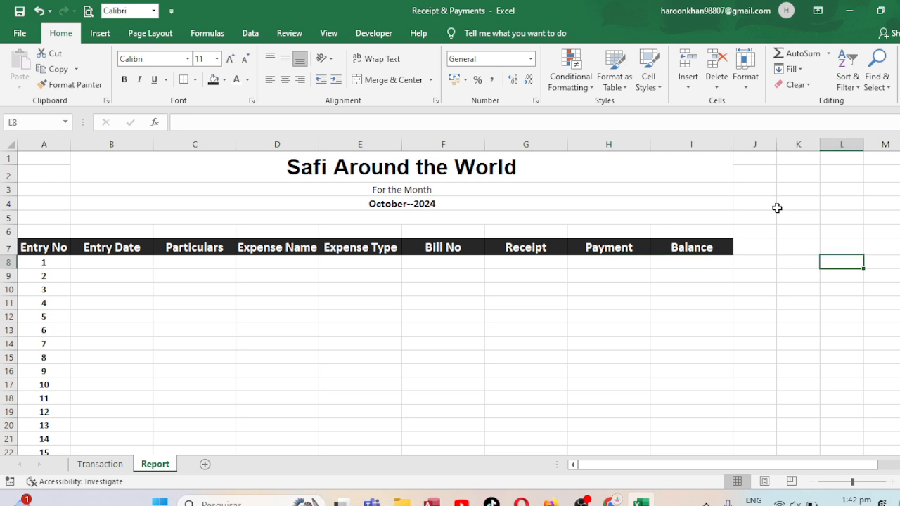
drag(761, 158, 875, 171)
click(389, 79)
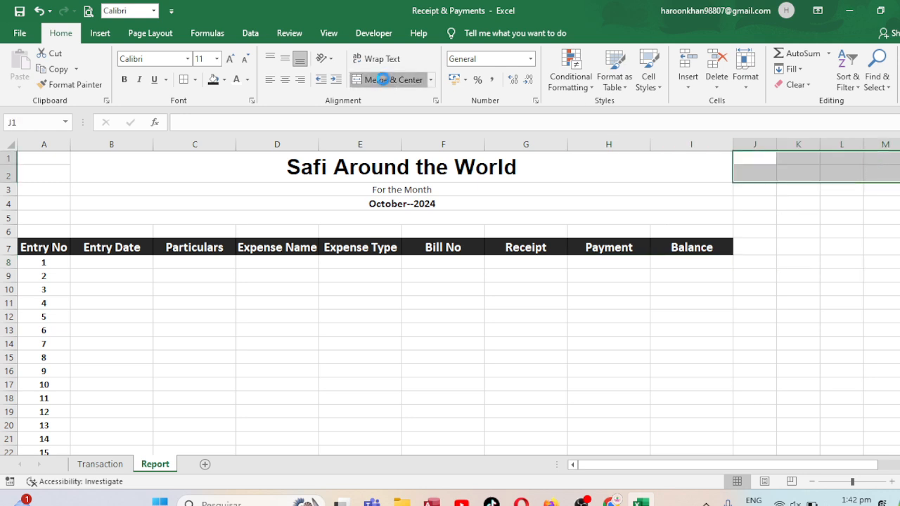
click(214, 81)
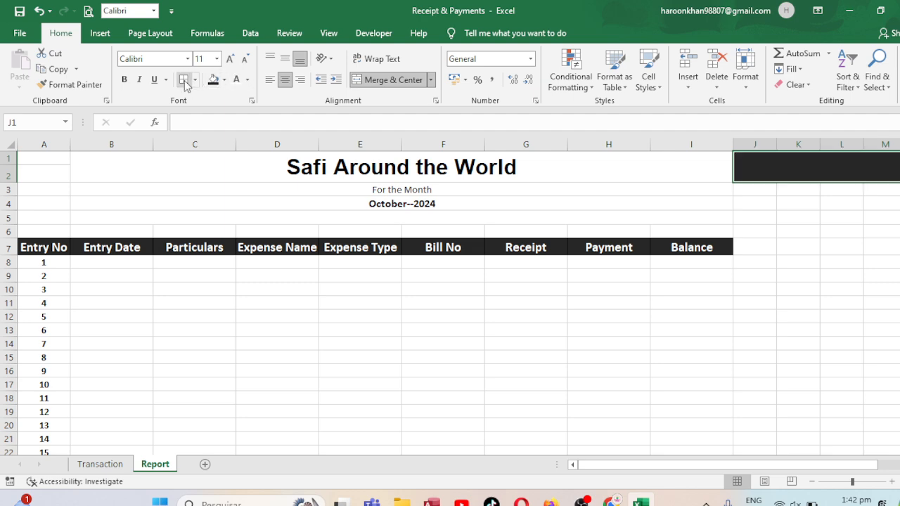
Enter the heading Selecty Expense Type in the merged cell J1
text(S)
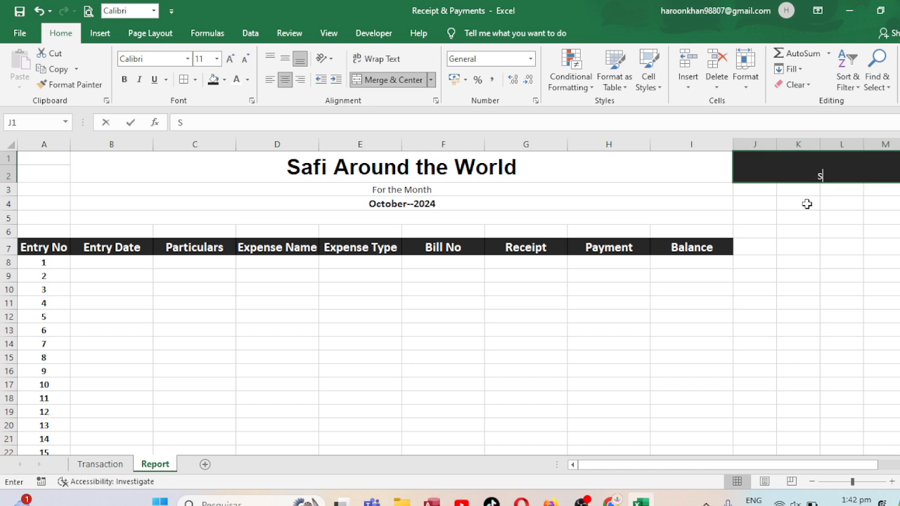
text(elecg)
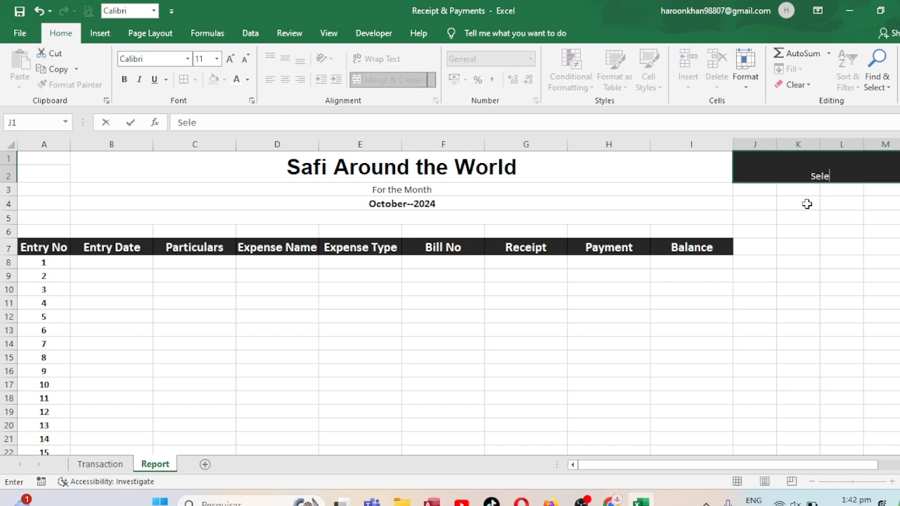
key(BackSpace)
text(ty Ex)
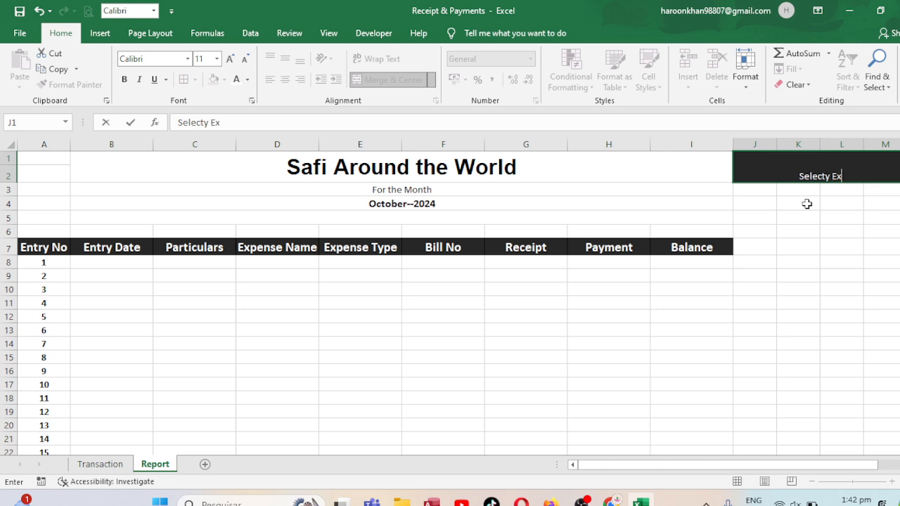
text(pense Type)
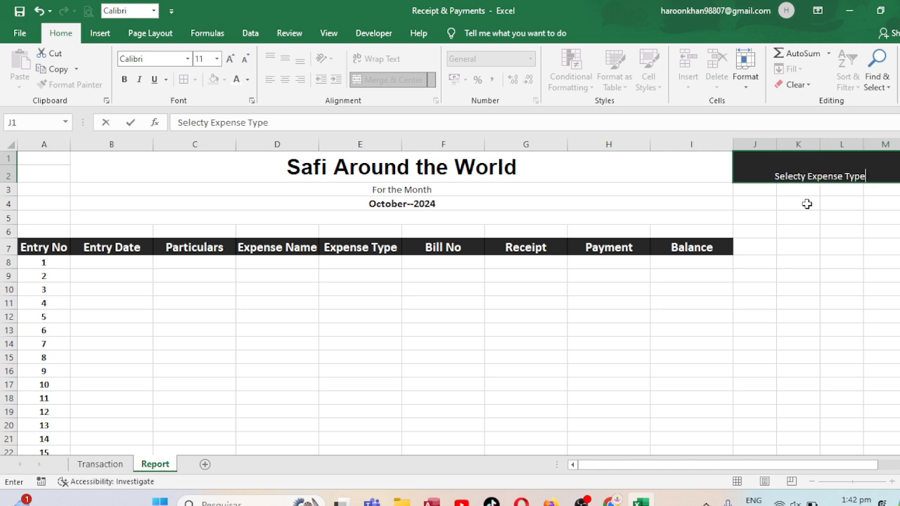
key(ctrl+Return)
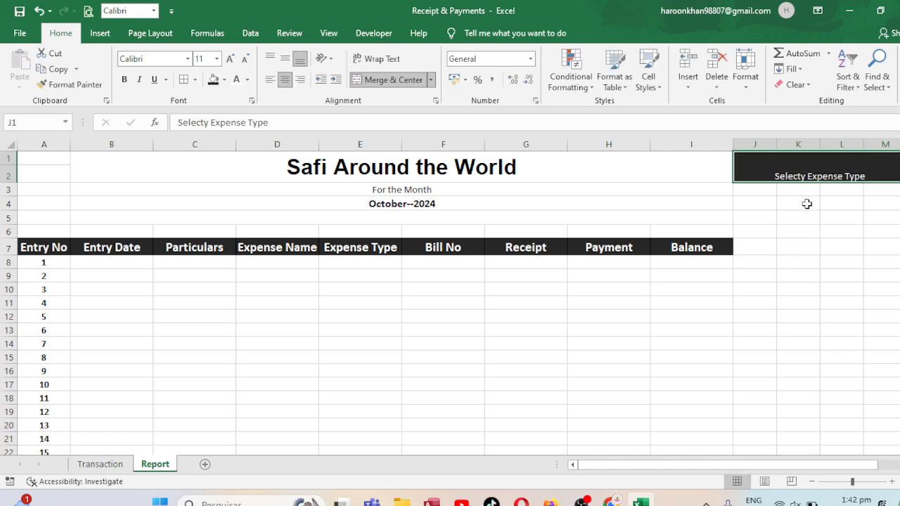
Middle-align the expense type heading in J1 and make it bold at font size 16
click(285, 59)
click(242, 60)
click(242, 60)
click(231, 59)
click(231, 59)
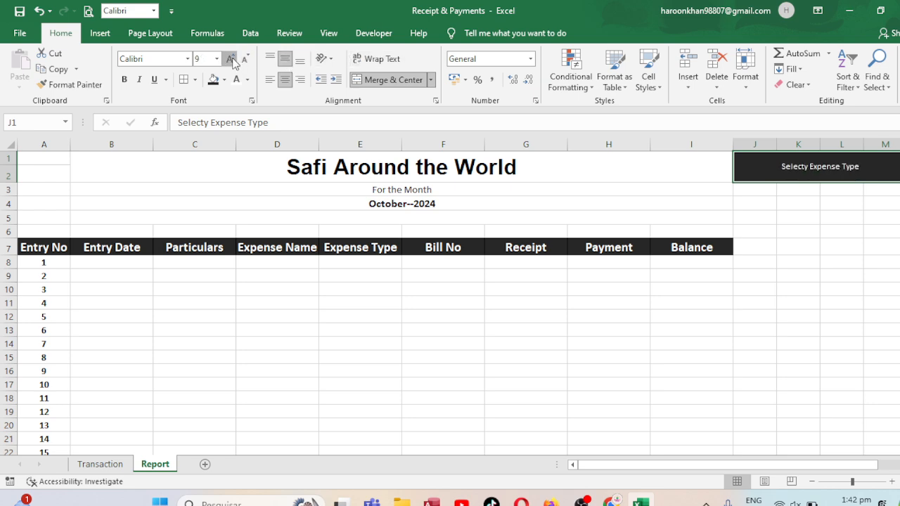
click(231, 59)
click(231, 59)
click(230, 59)
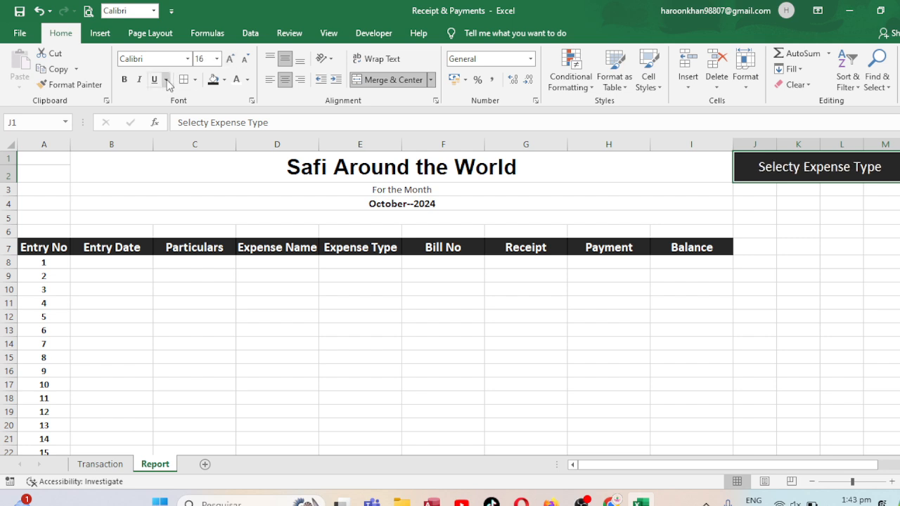
click(123, 79)
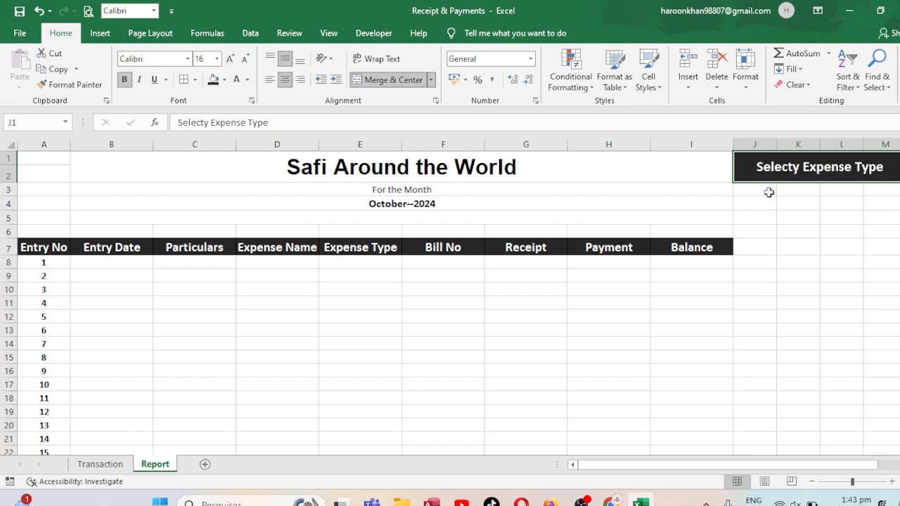
Merge and centre J3:M3 below the expense type heading as a bordered selection cell
drag(770, 192, 883, 190)
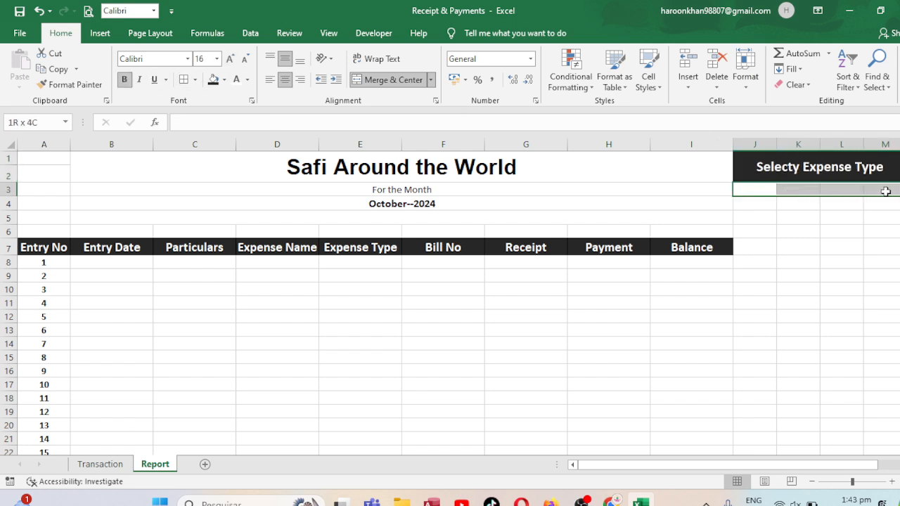
click(363, 80)
click(817, 246)
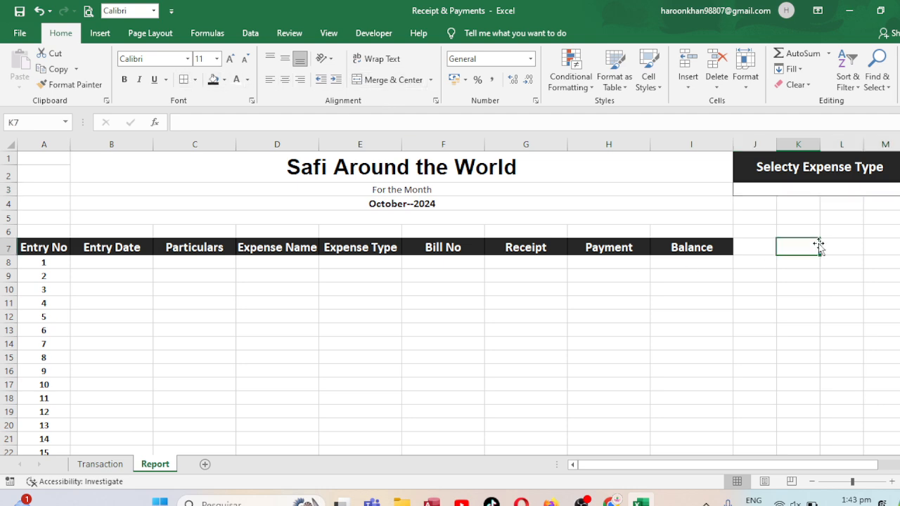
click(788, 189)
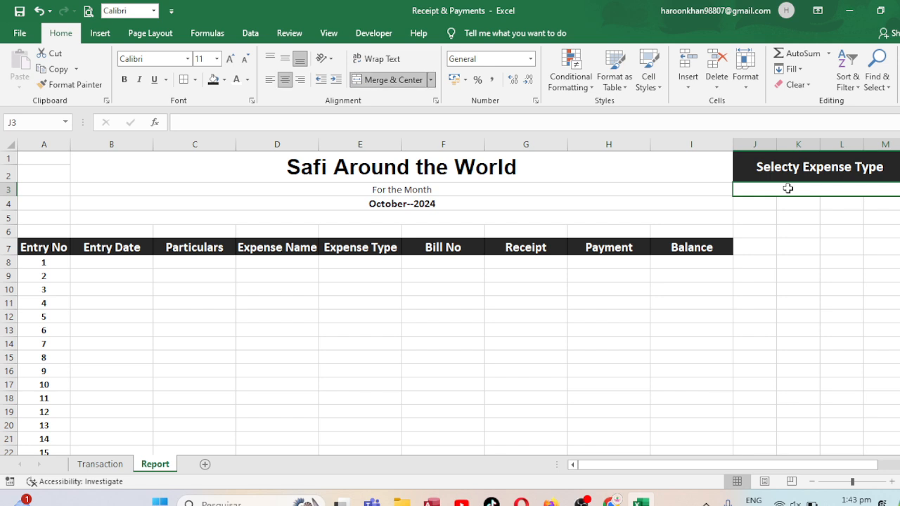
Start a VLOOKUP formula in B8 under Entry Date with $J$3&A8 as the lookup value
click(111, 262)
text(=vl)
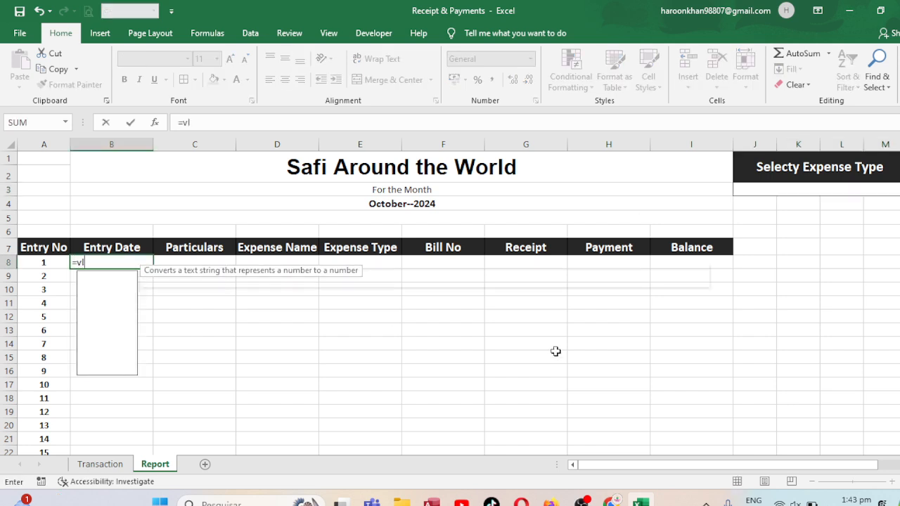
text(ookup()
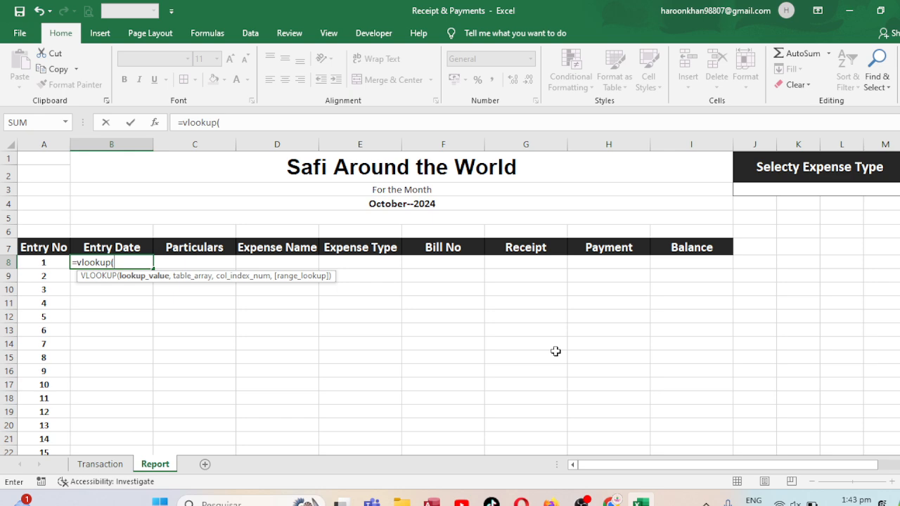
click(775, 191)
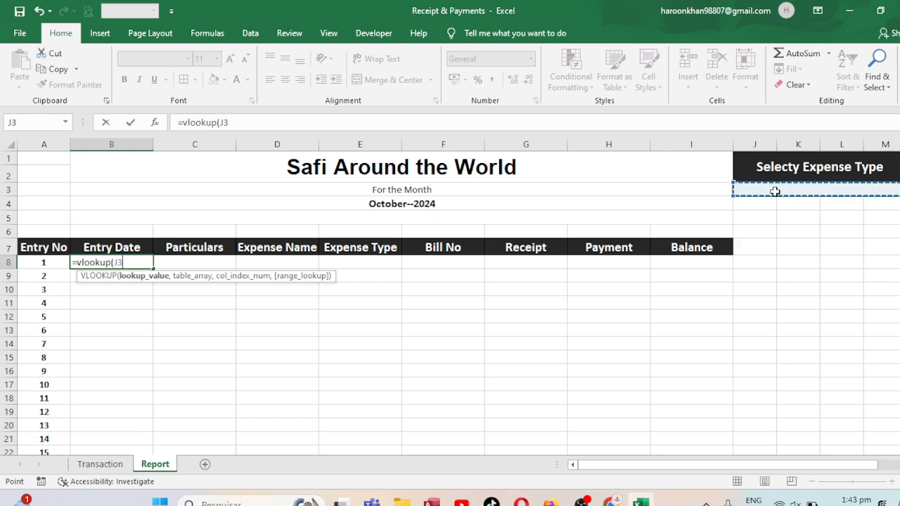
key(F4)
text(&)
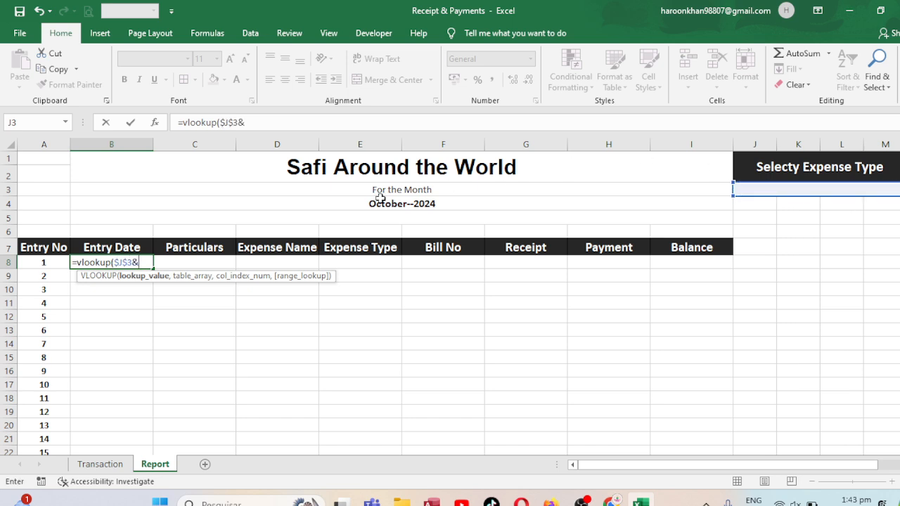
click(48, 262)
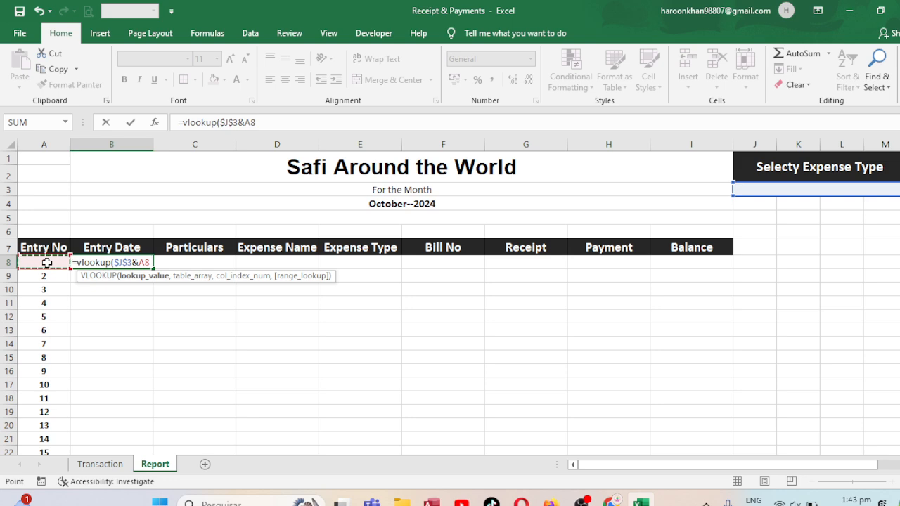
text(,)
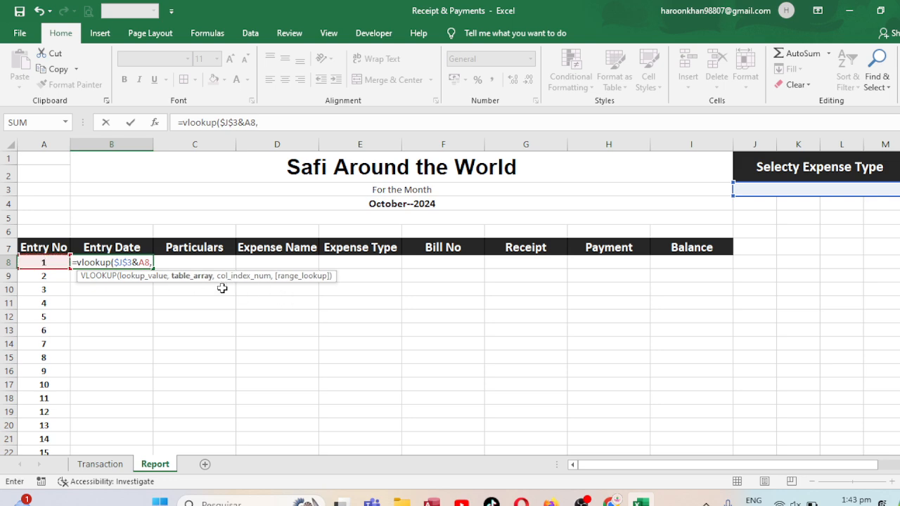
Complete the B8 VLOOKUP with the absolute table range Transaction!$A$6:$I$17, column index 2 and exact match 0
click(100, 464)
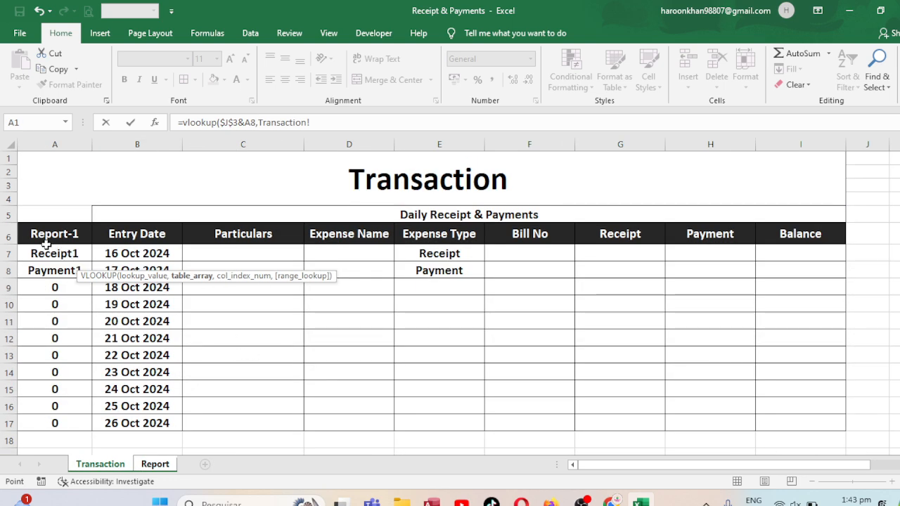
drag(32, 235, 806, 426)
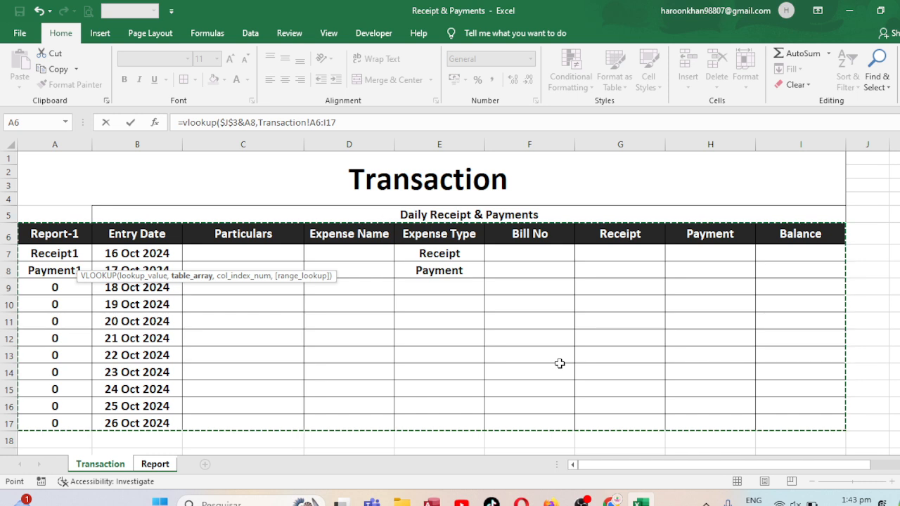
key(F4)
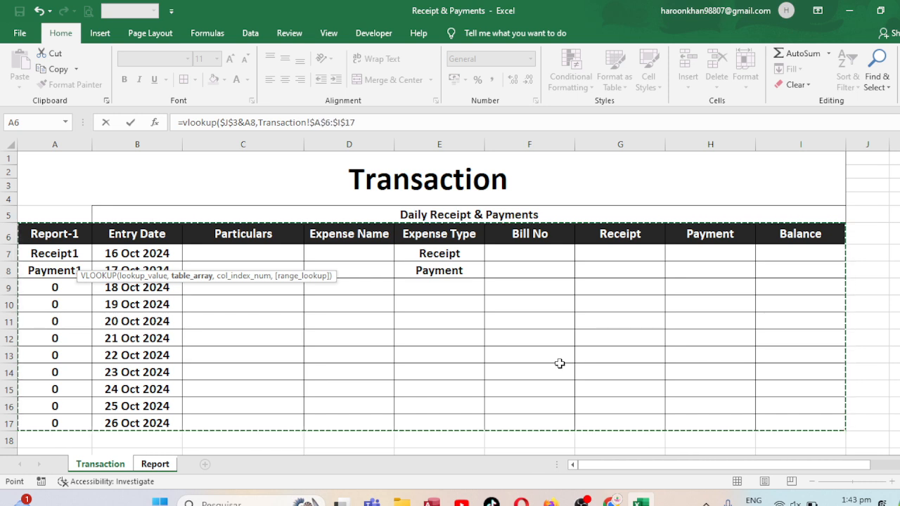
text(,)
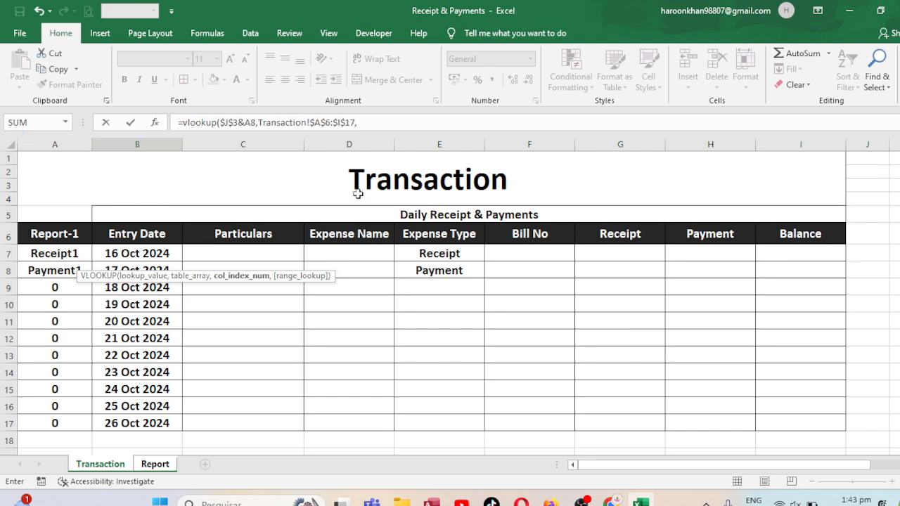
text(2,)
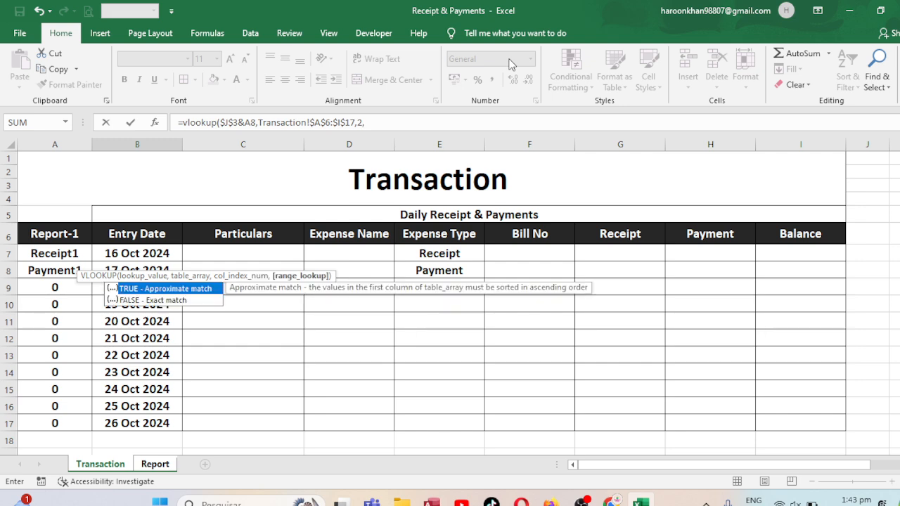
text(0)
key(Return)
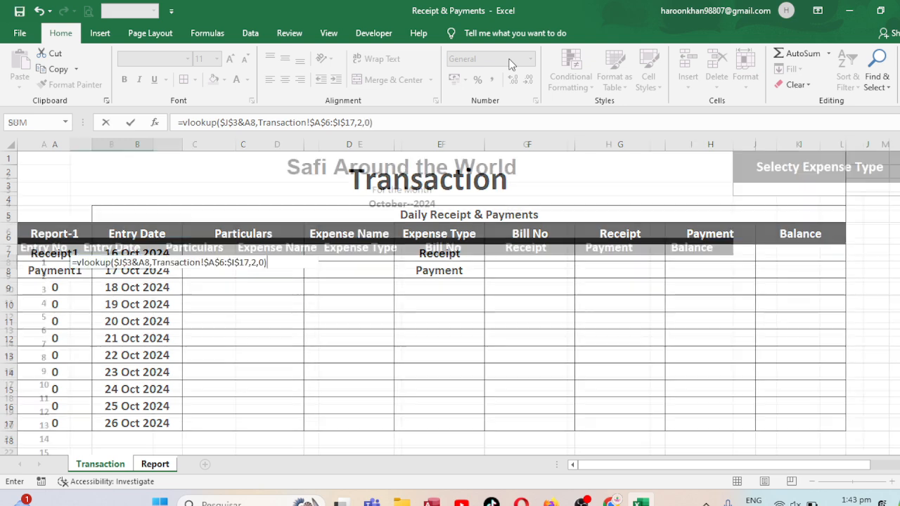
Enter Receipt as the selected expense type in J3
click(805, 189)
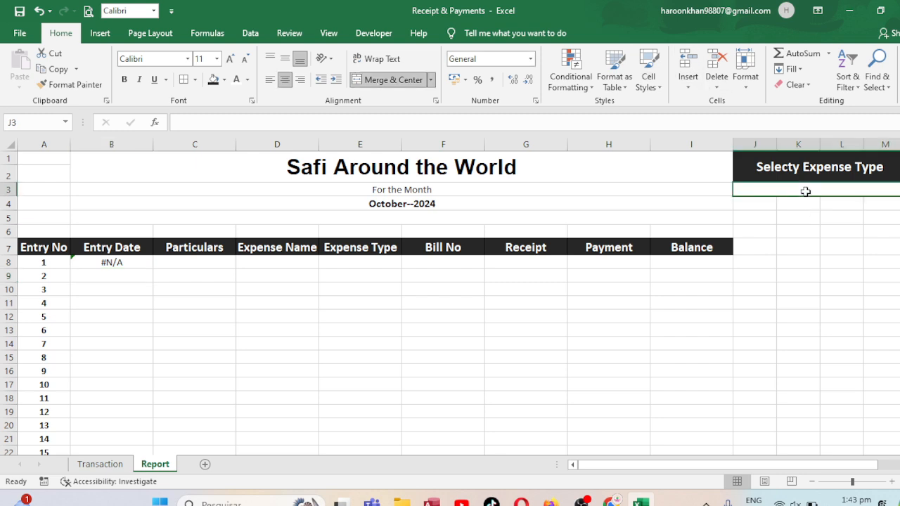
text(Receipt)
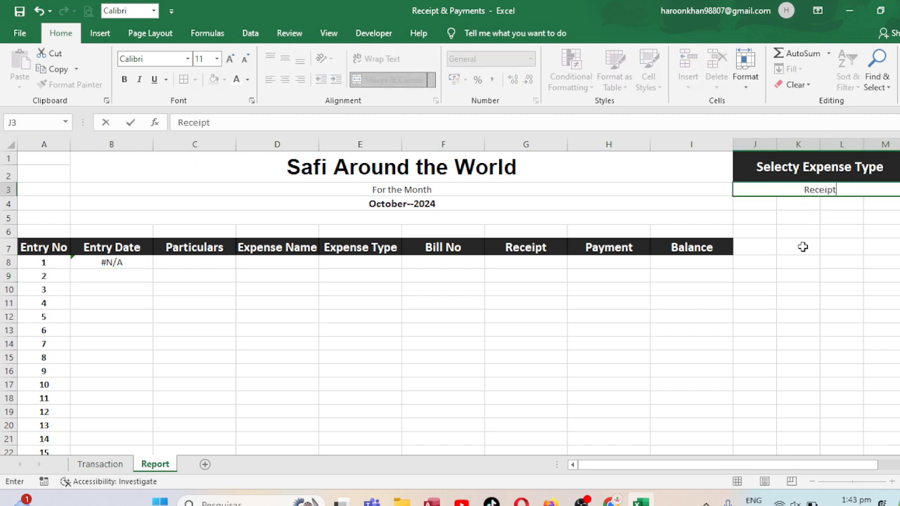
key(Return)
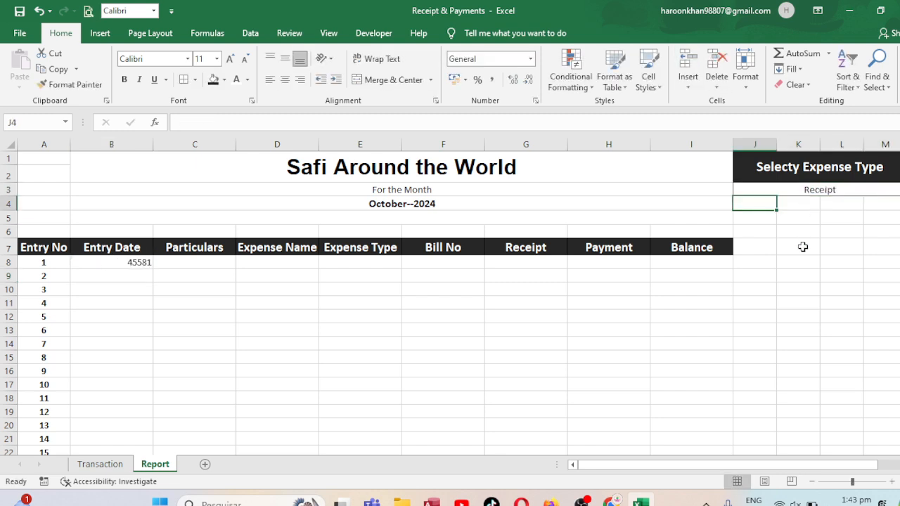
Format the Entry Date column from B8 down with the 14 Mar 2012 date style and centre it
click(106, 262)
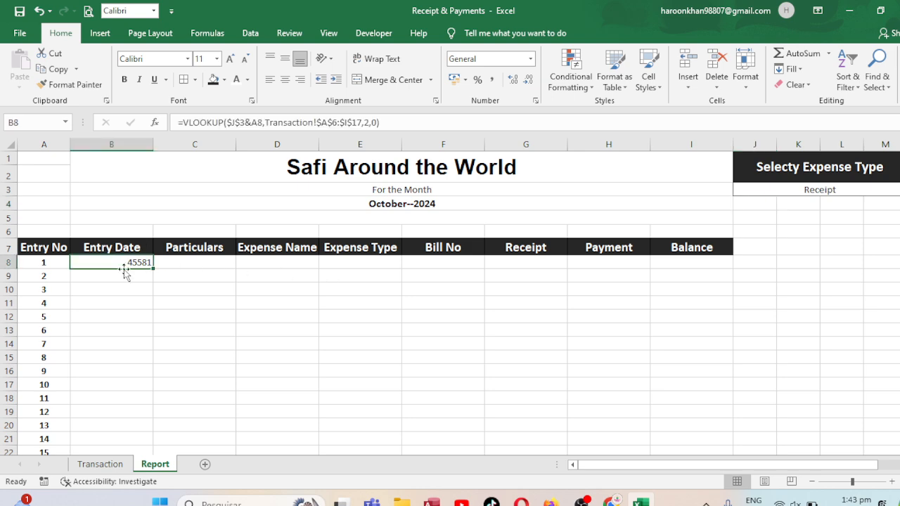
key(ctrl+shift+Down)
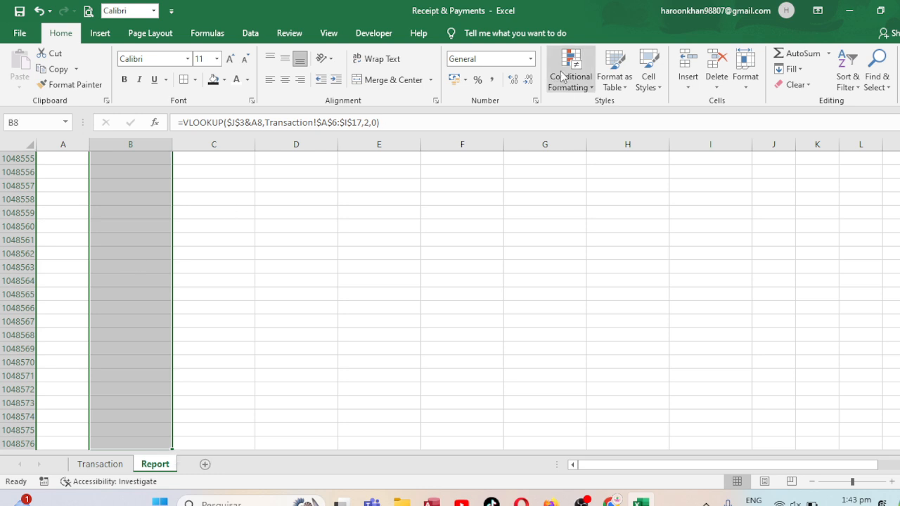
click(536, 100)
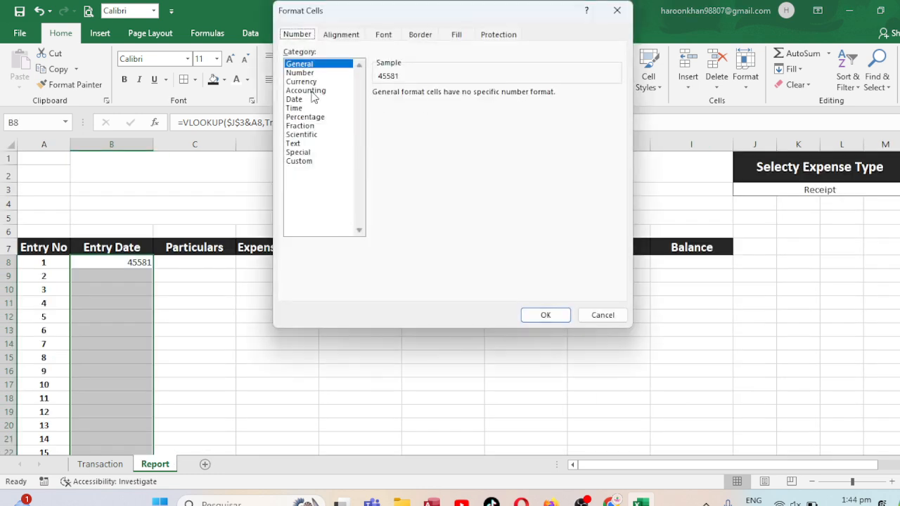
click(294, 99)
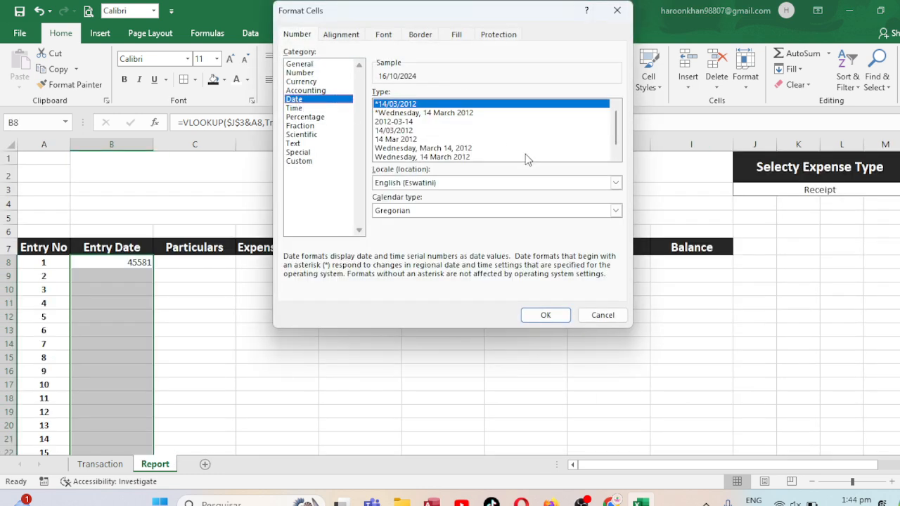
double_click(402, 140)
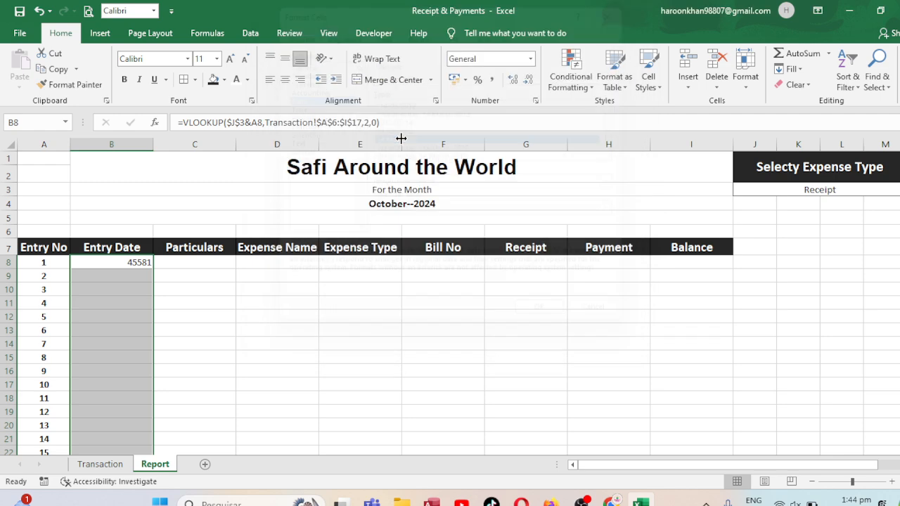
click(288, 81)
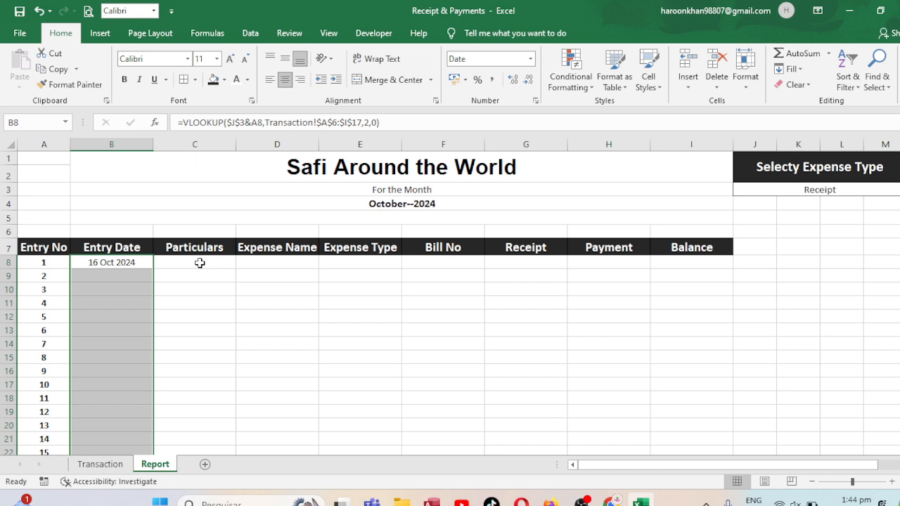
Wrap the VLOOKUP in B8 in IFERROR with an empty string "" as the error value
click(139, 262)
click(186, 119)
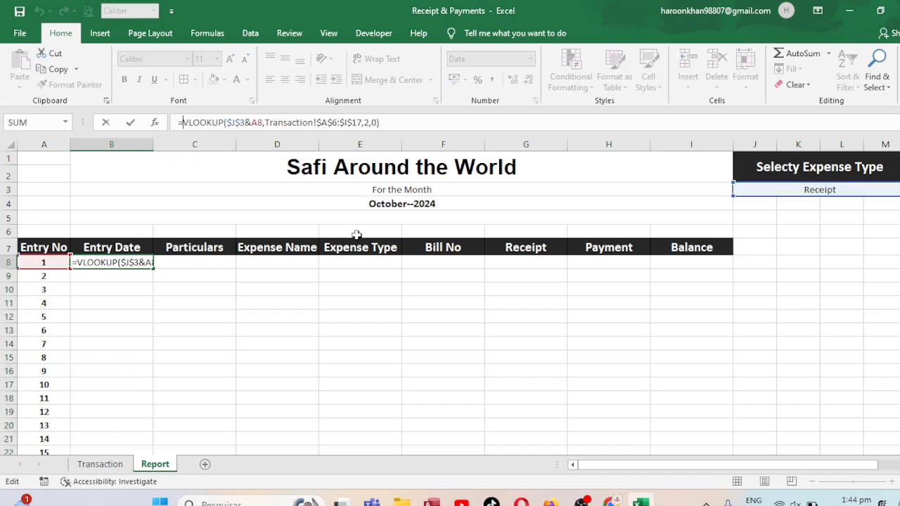
text(iferror)
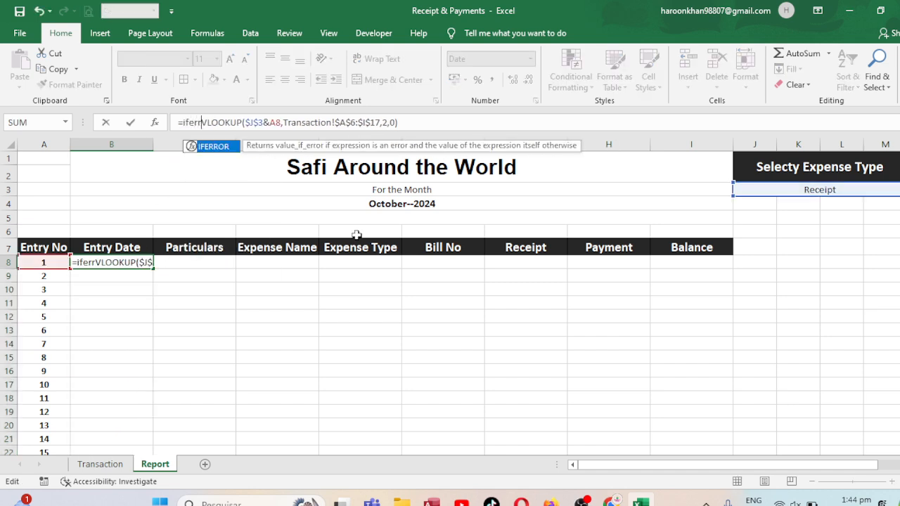
text(()
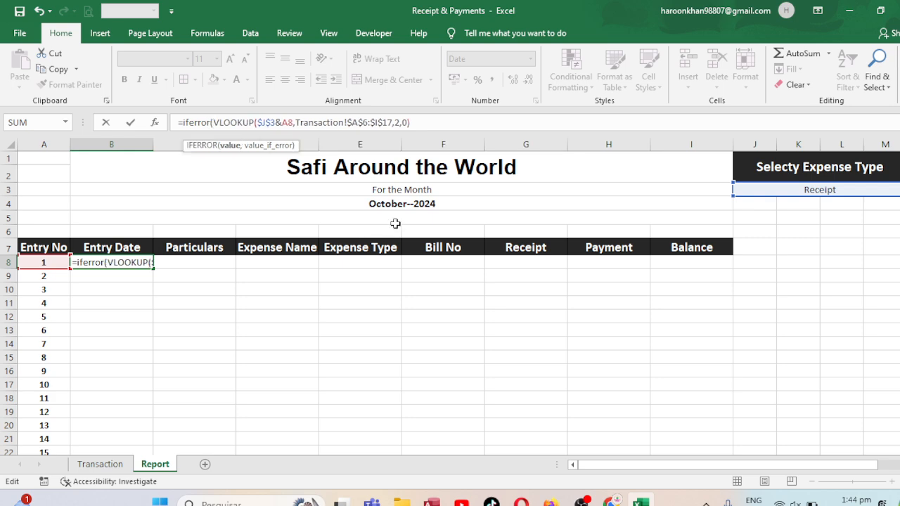
click(426, 123)
text(,)
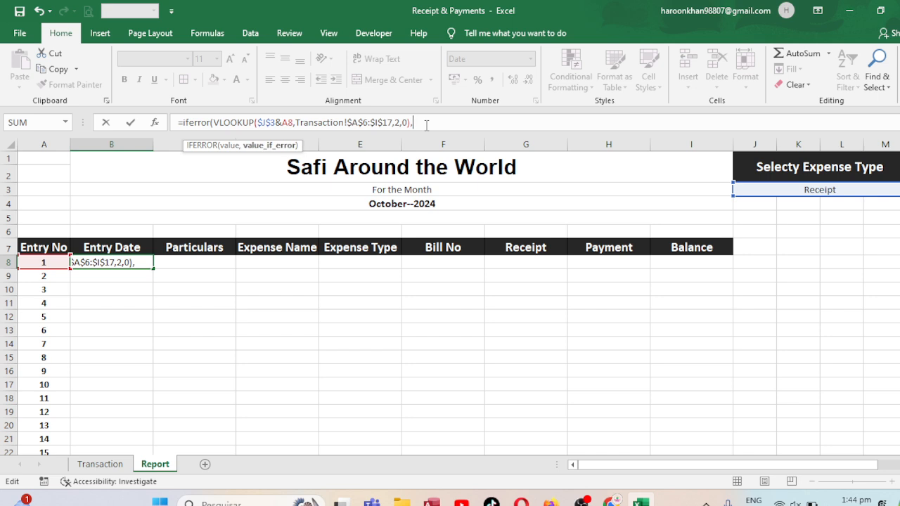
text(""))
key(Return)
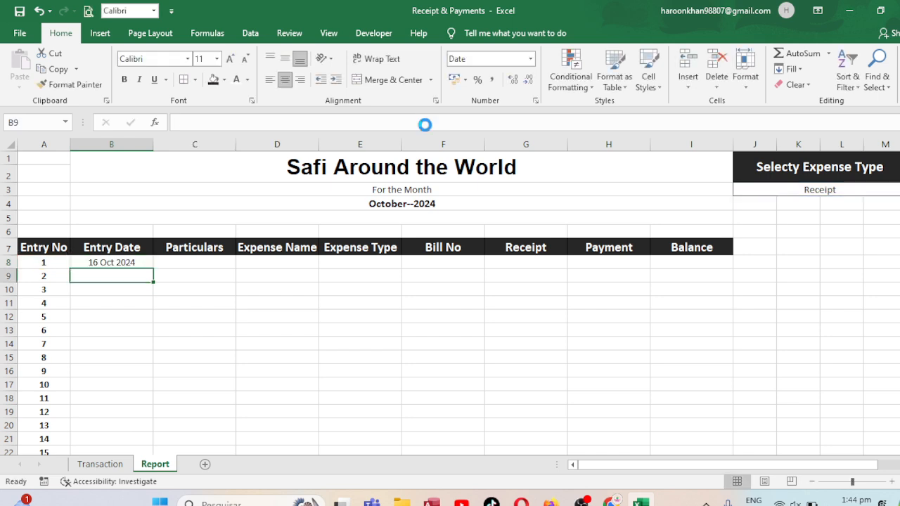
Copy the formula text from B8 unchanged into C8:I8, from Particulars through Balance
click(111, 258)
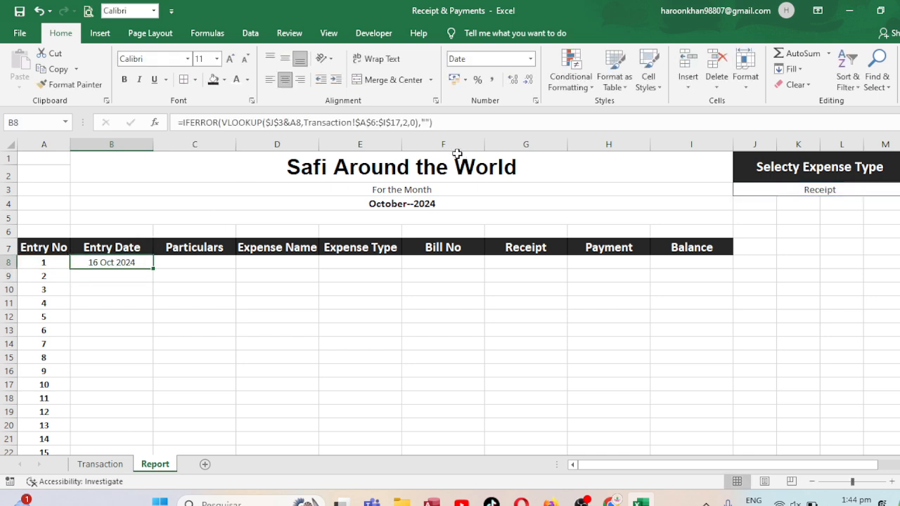
drag(446, 123, 167, 105)
key(ctrl+c)
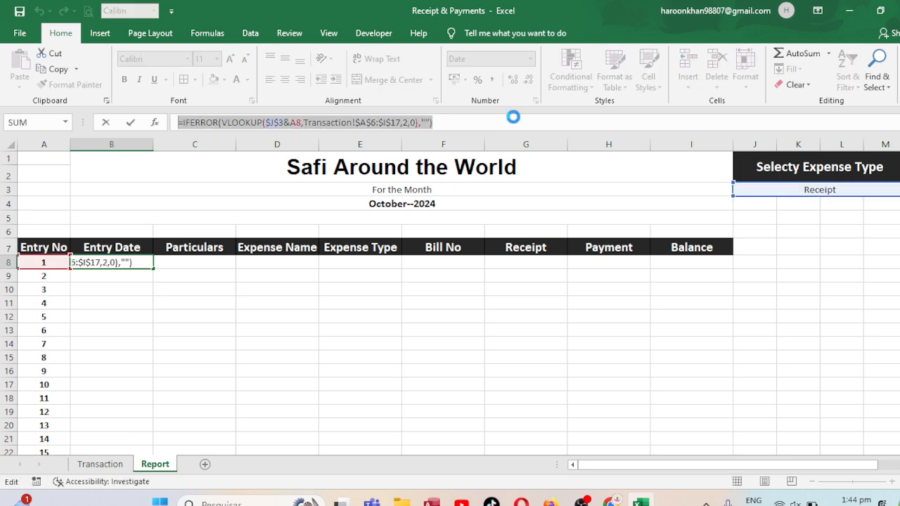
key(Return)
key(Up)
key(Right)
key(ctrl+v)
key(Right)
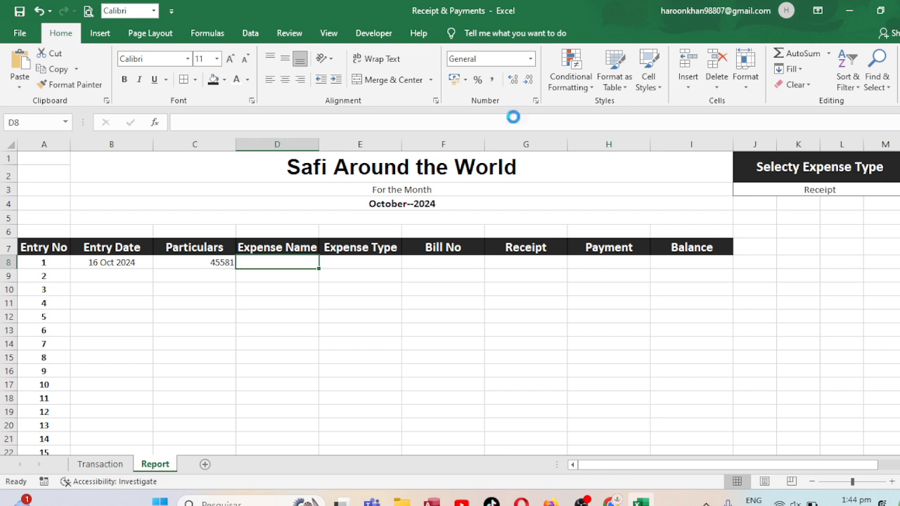
key(ctrl+v)
key(Right)
key(ctrl+v)
key(Right)
key(ctrl+v)
key(Right)
key(ctrl+v)
key(Right)
key(ctrl+v)
key(Right)
key(ctrl+v)
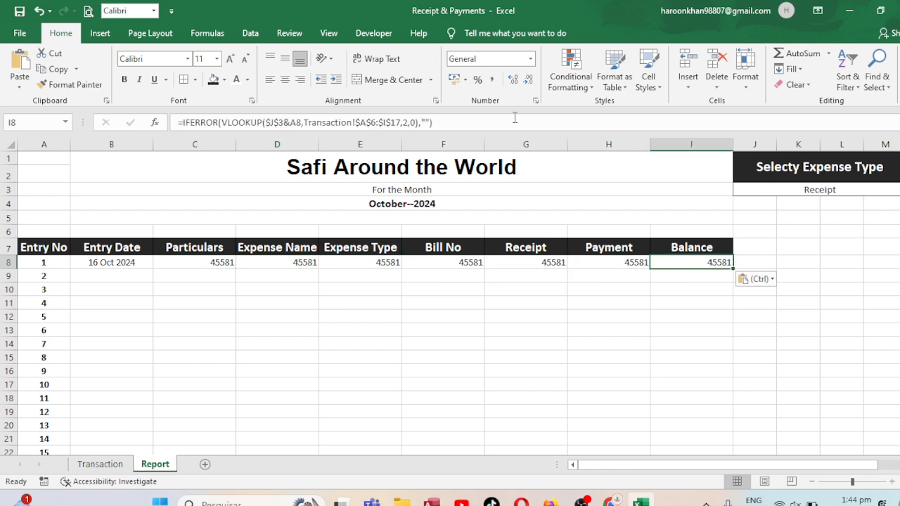
key(Escape)
click(207, 262)
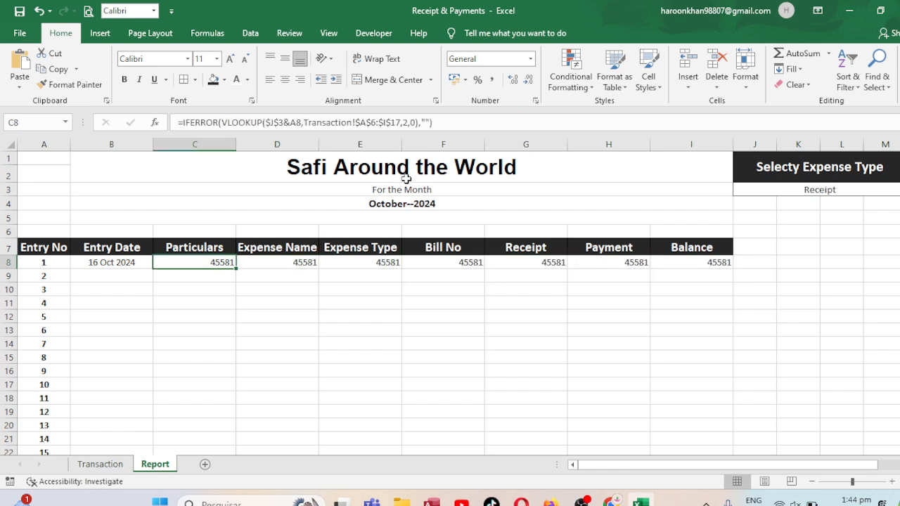
click(104, 261)
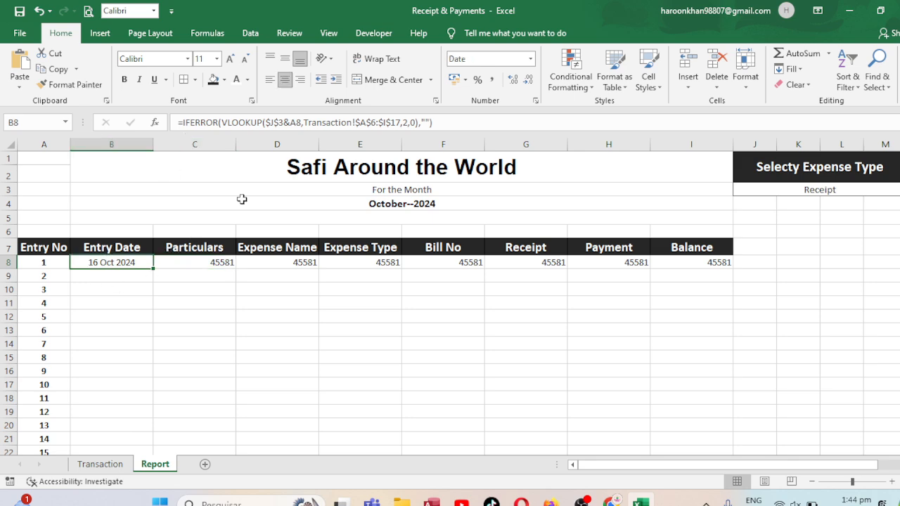
click(411, 122)
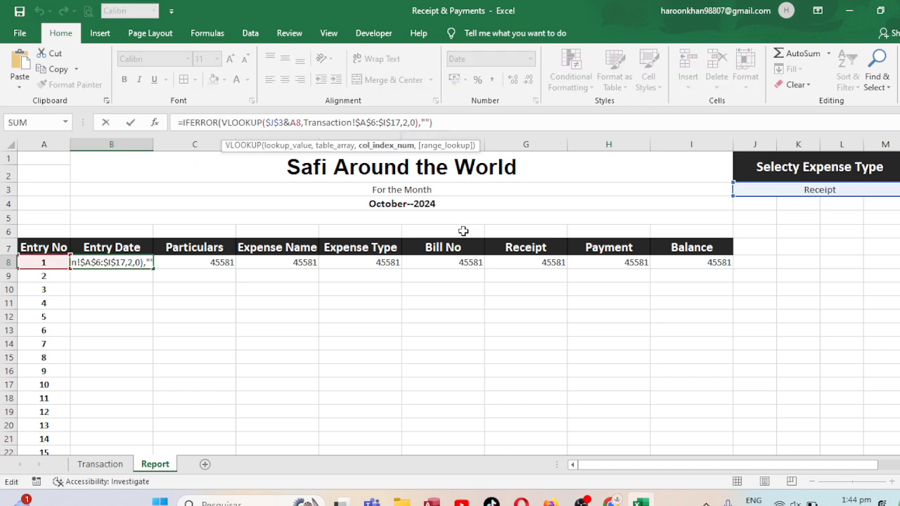
key(BackSpace)
text(33)
key(Return)
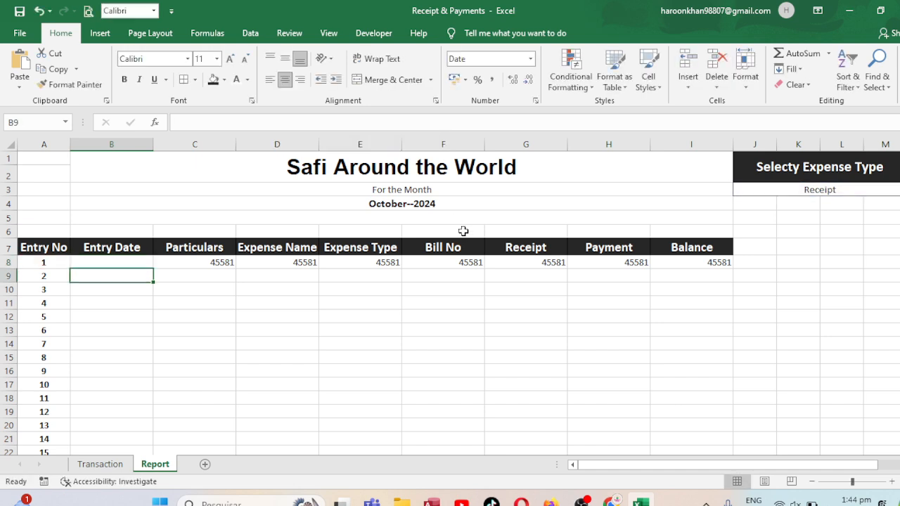
key(Up)
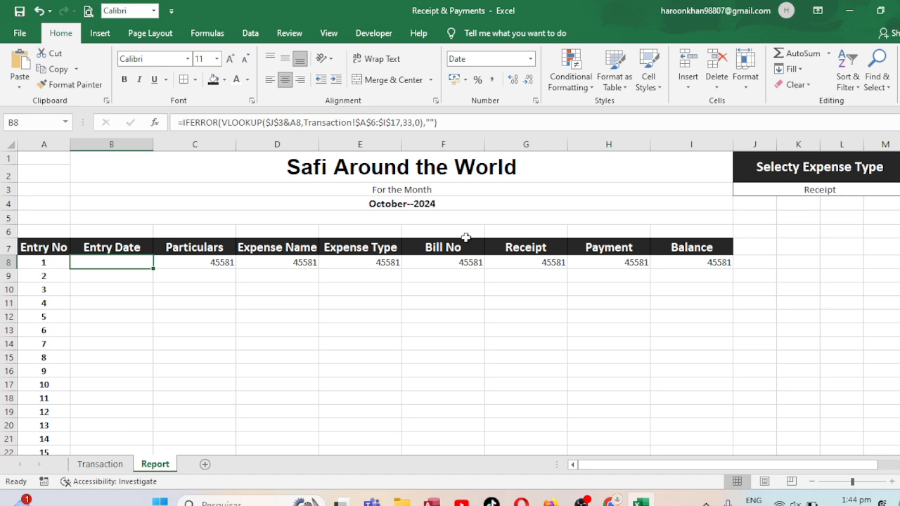
key(ctrl+z)
Set the VLOOKUP column index to 3 in the Particulars formula in C8
click(215, 259)
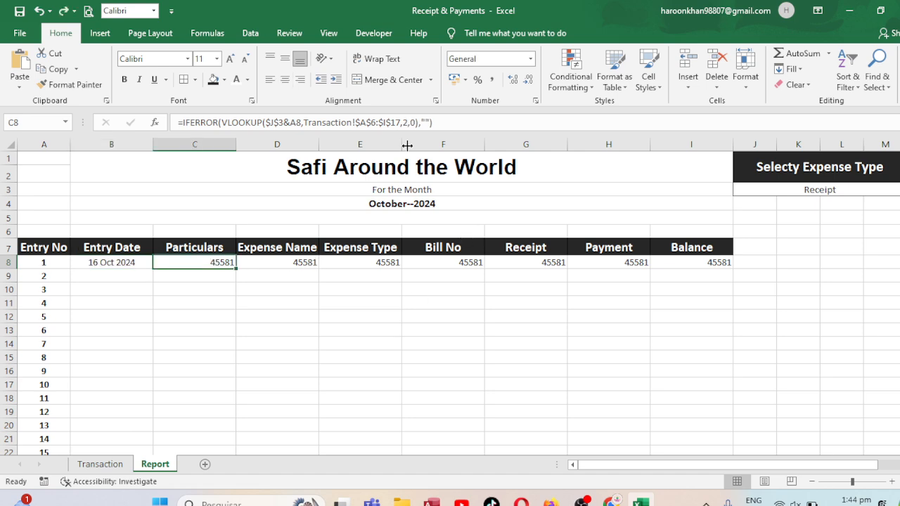
click(407, 121)
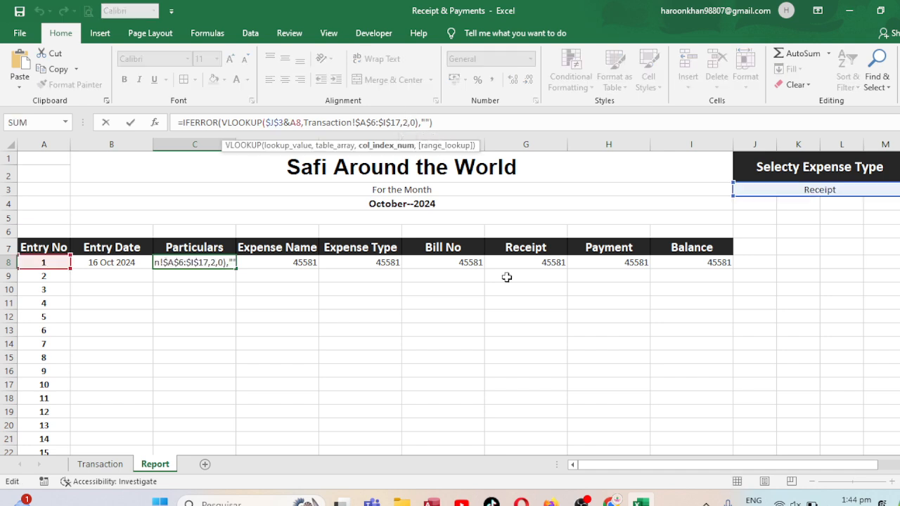
key(BackSpace)
text(3)
key(Return)
Set the VLOOKUP column index to 4 in the Expense Name formula in D8
key(Up)
key(Right)
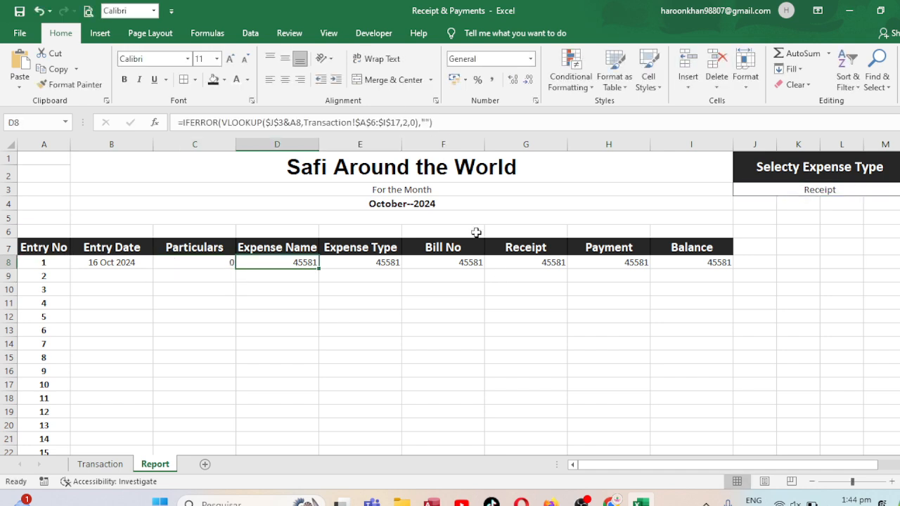
click(413, 122)
key(BackSpace)
text(4)
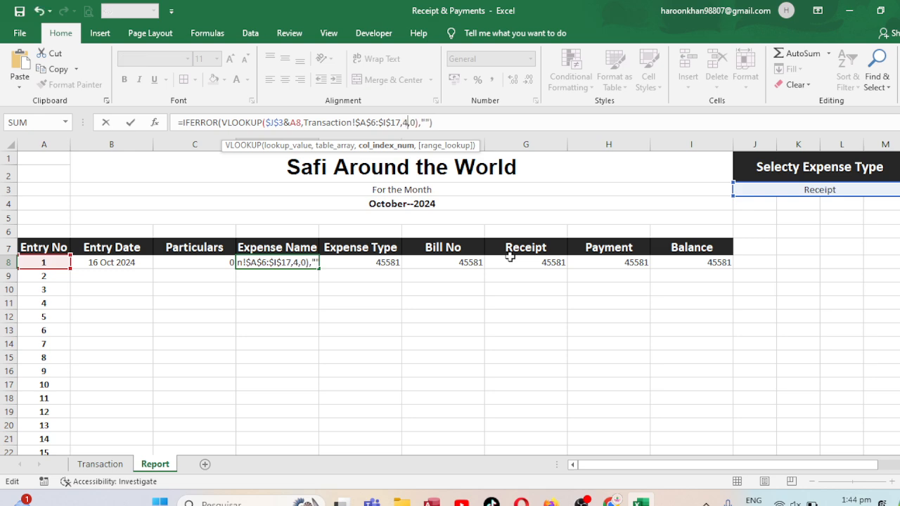
key(Return)
Change the VLOOKUP column index in the Expense Type formula in E8 so that it returns the expense type column
key(Up)
key(Right)
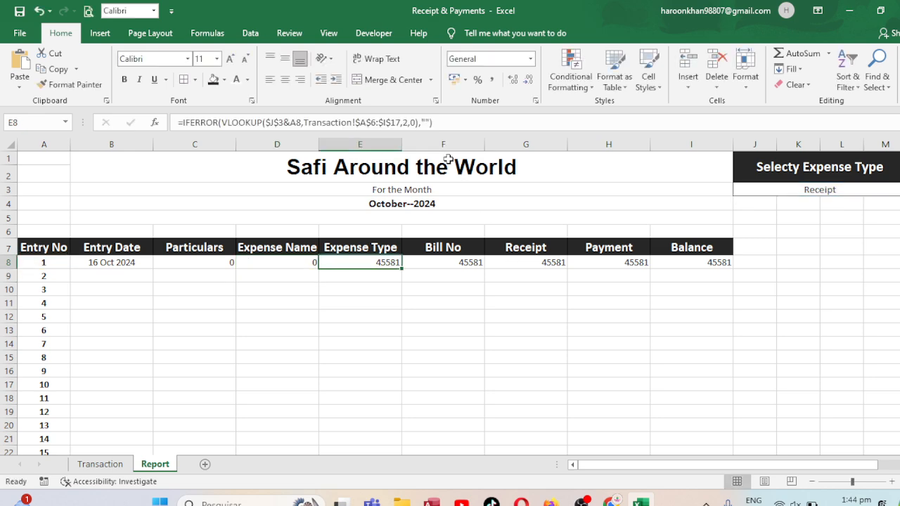
key(F2)
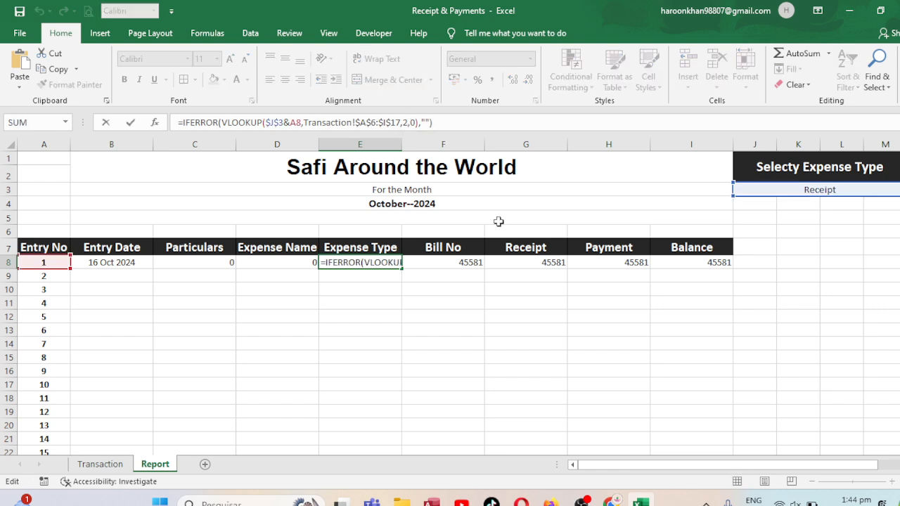
click(407, 122)
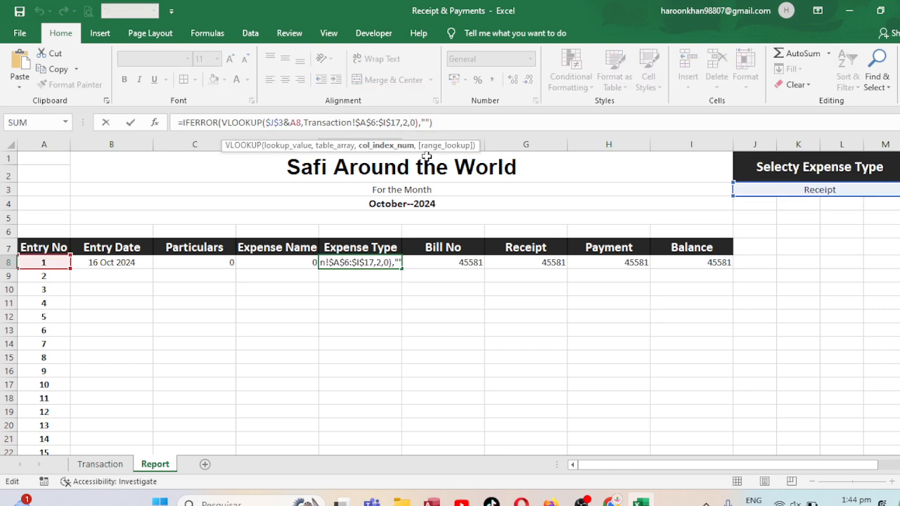
key(Return)
Set the VLOOKUP column index to 6 in the Bill No formula in F8
key(Up)
key(Right)
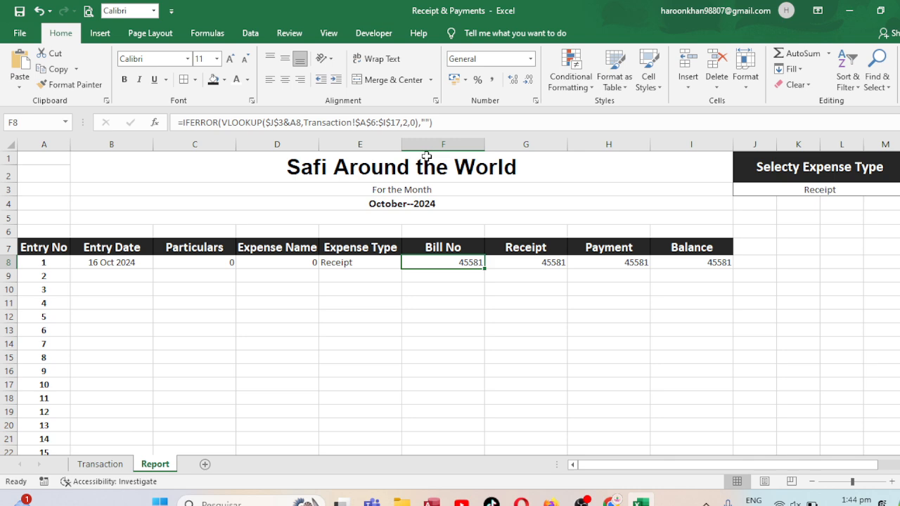
click(407, 122)
key(BackSpace)
text(6)
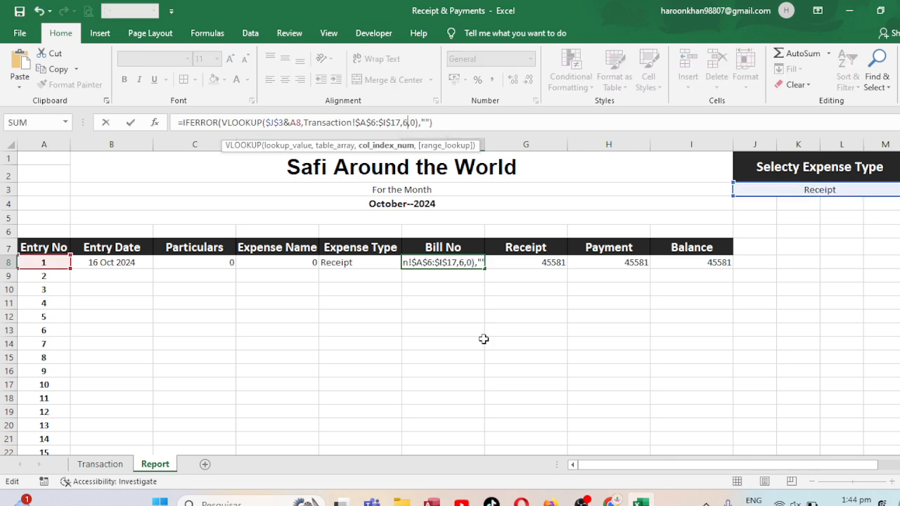
key(Return)
Set the VLOOKUP column index to 7 in the Receipt formula in G8
key(Up)
key(Right)
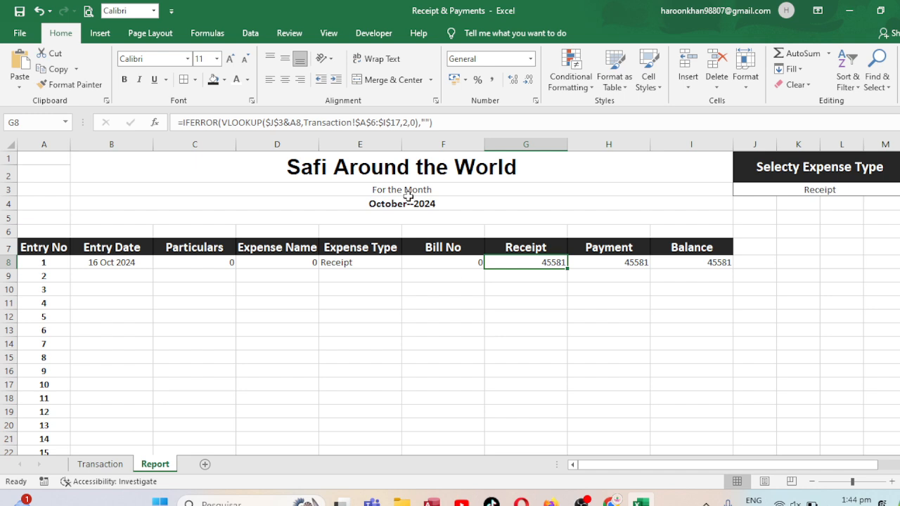
click(412, 122)
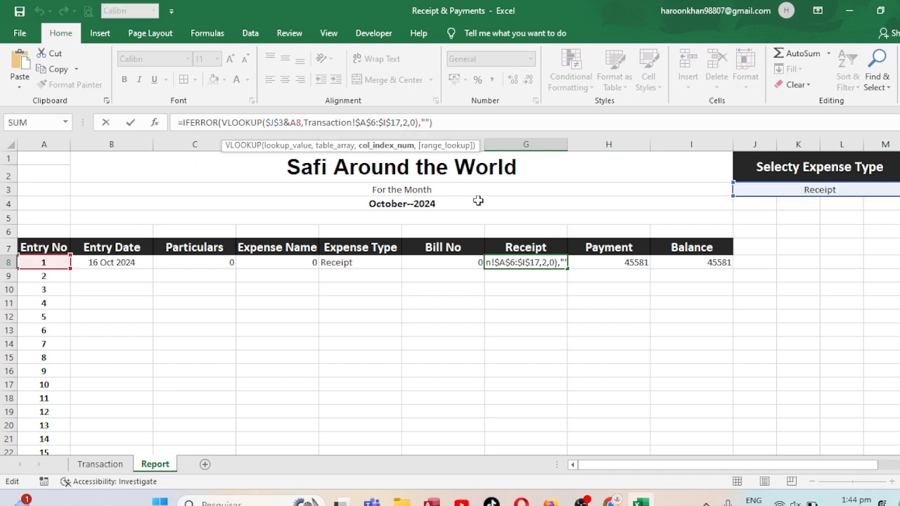
key(BackSpace)
text(7)
key(Return)
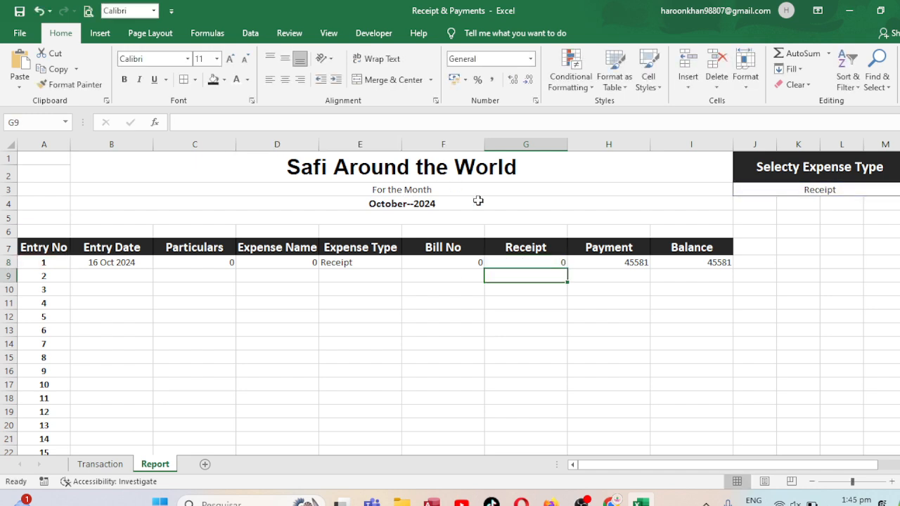
Set the VLOOKUP column index to 8 in the Payment formula in H8
key(Up)
key(Right)
click(406, 118)
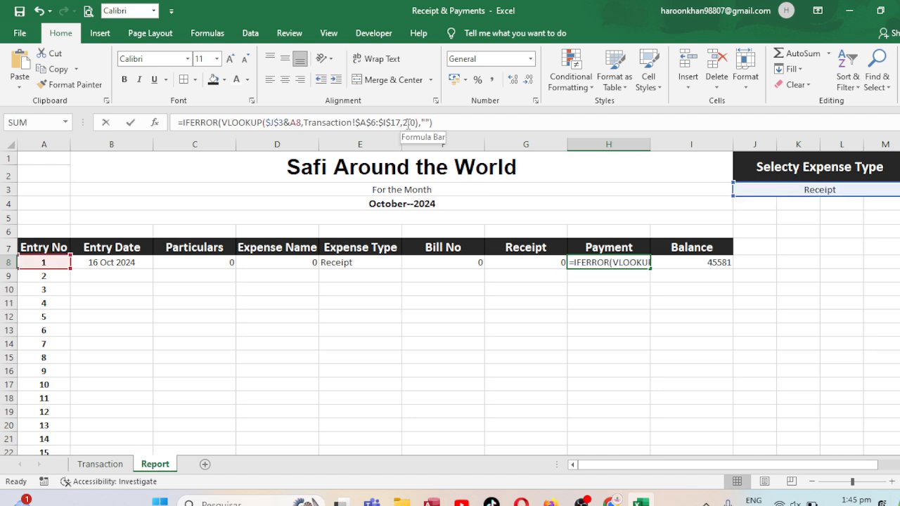
key(BackSpace)
text(8)
key(Return)
Set the VLOOKUP column index to 9 in the Balance formula in I8
key(Up)
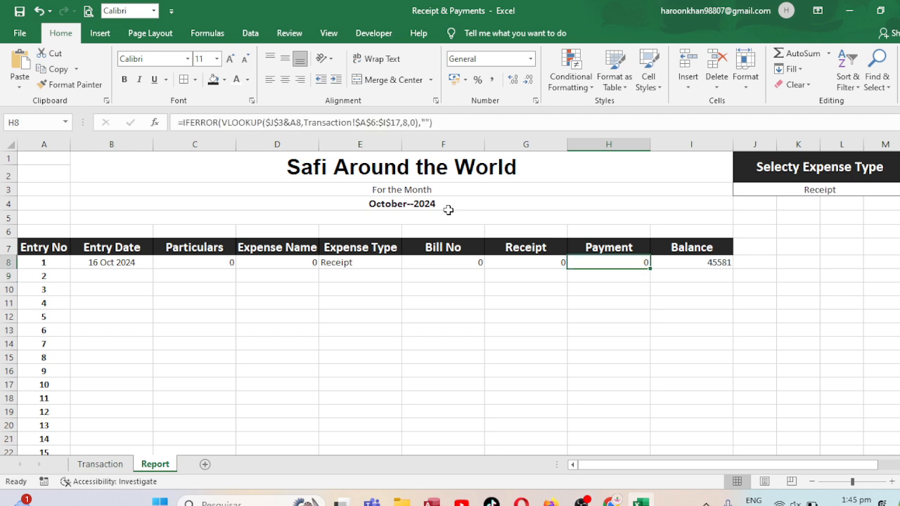
key(Right)
click(411, 126)
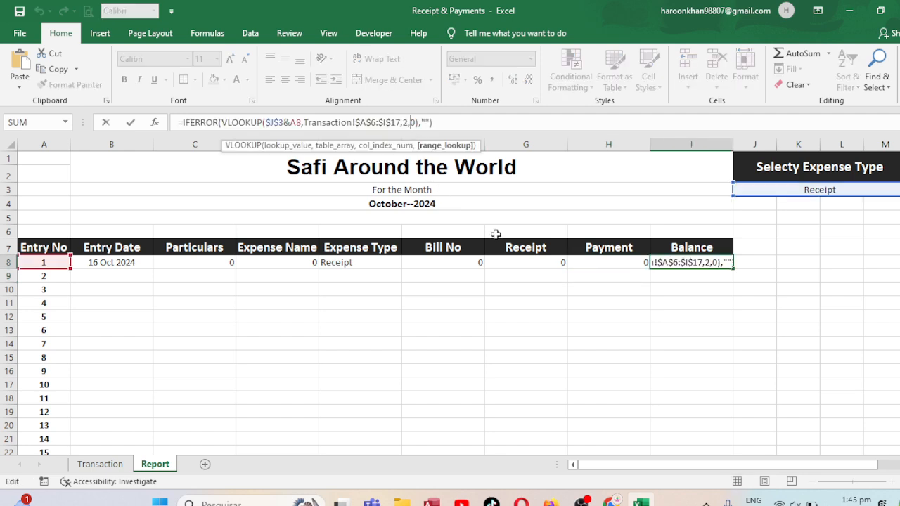
key(BackSpace)
text(9)
key(Return)
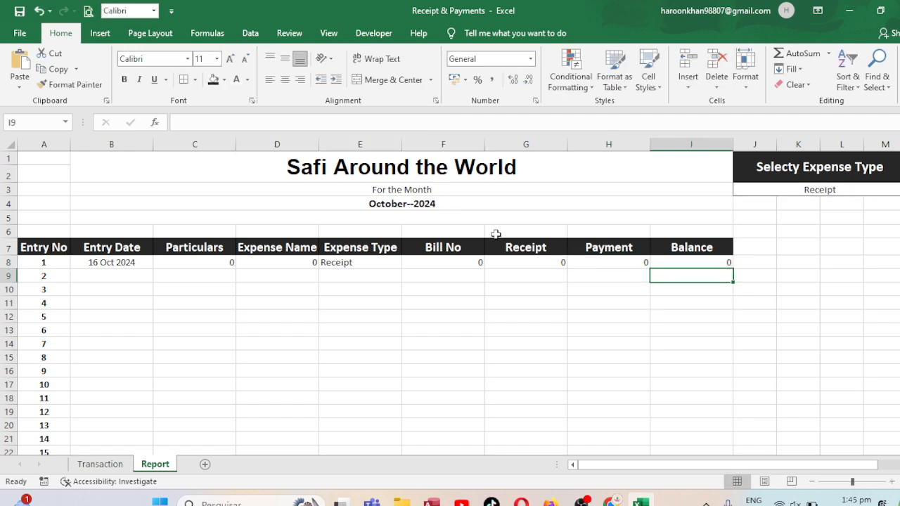
Fill the Entry Date, Particulars, Expense Name and Expense Type formulas in B8:E8 down the report's numbered rows
click(114, 263)
double_click(151, 268)
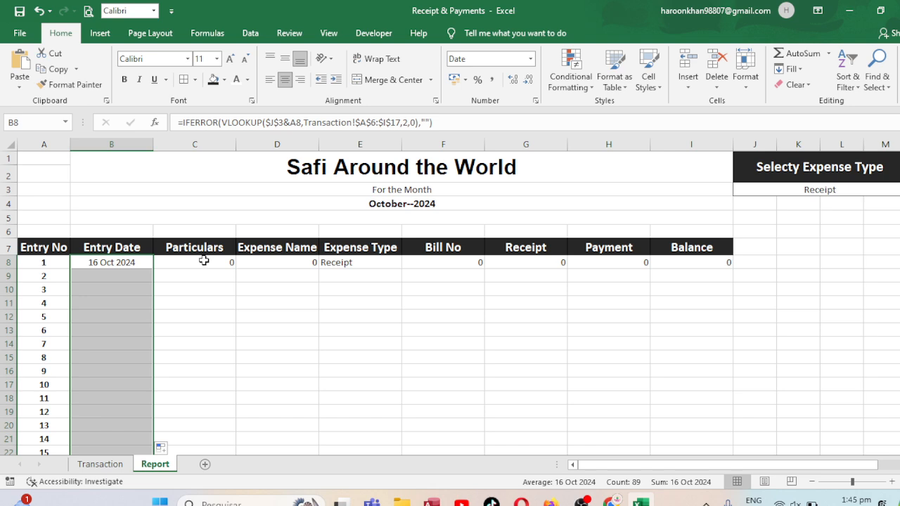
click(203, 261)
double_click(236, 268)
click(296, 263)
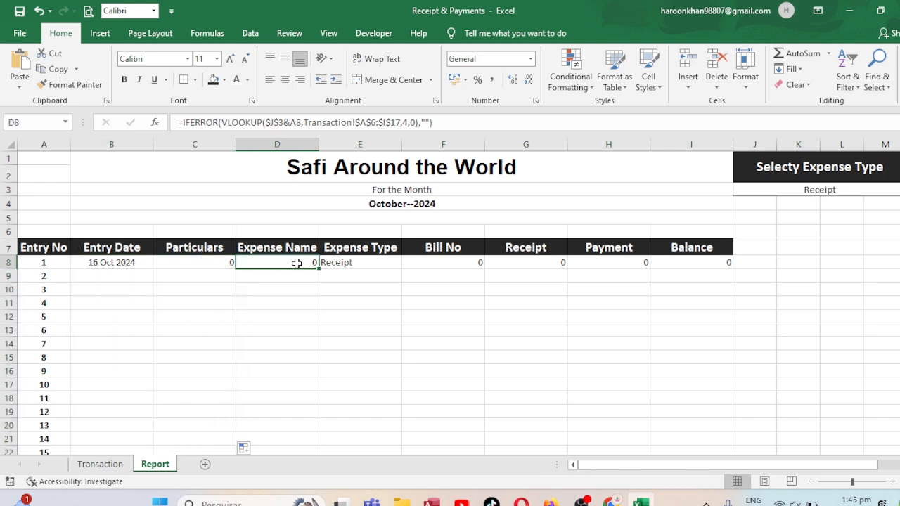
double_click(321, 269)
click(372, 268)
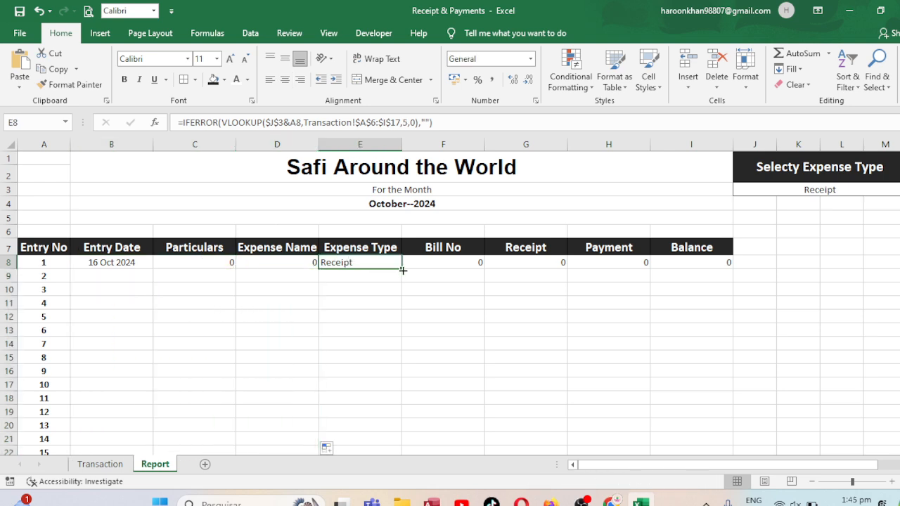
click(405, 268)
click(383, 263)
double_click(403, 270)
Fill the Bill No, Receipt, Payment and Balance formulas in F8:I8 down the report's numbered rows
click(450, 263)
double_click(484, 270)
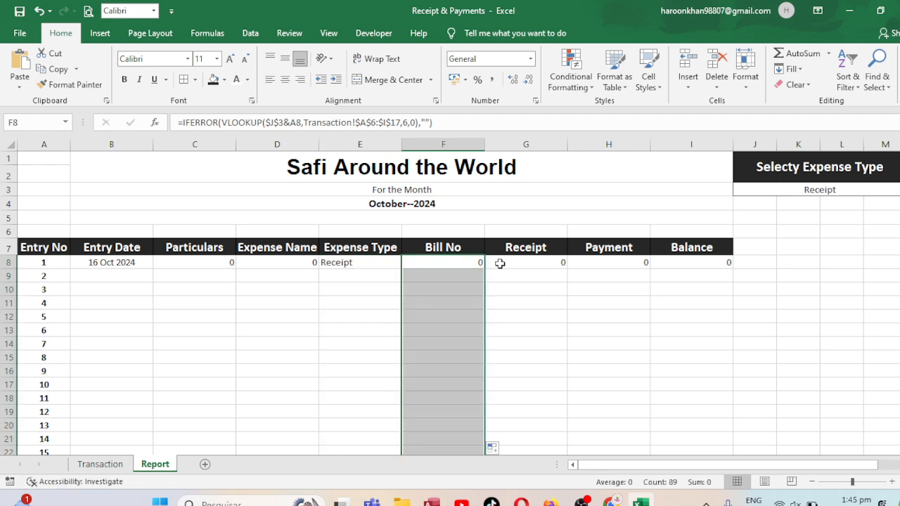
click(507, 263)
double_click(568, 269)
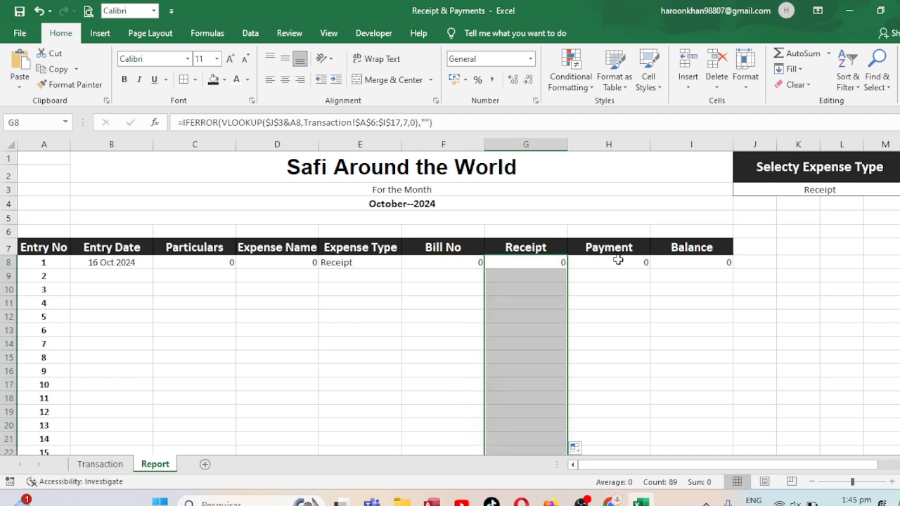
click(618, 261)
double_click(650, 270)
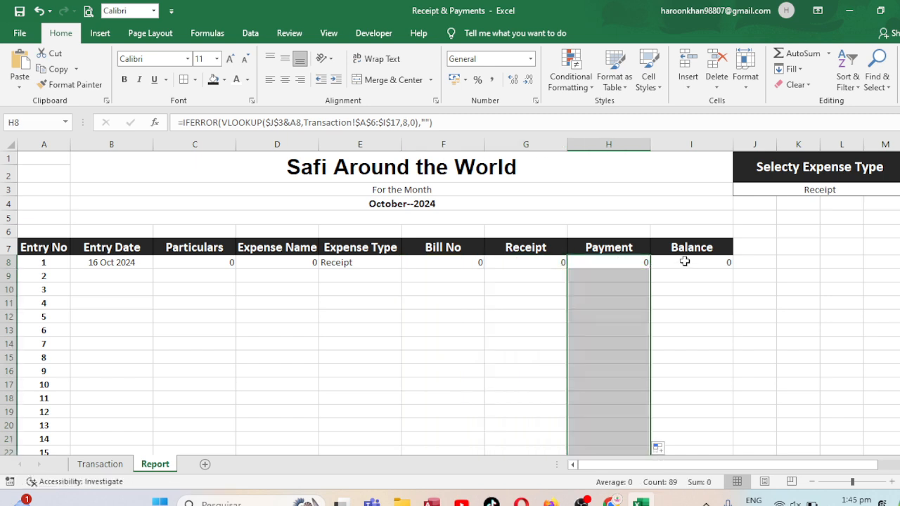
click(684, 261)
double_click(733, 269)
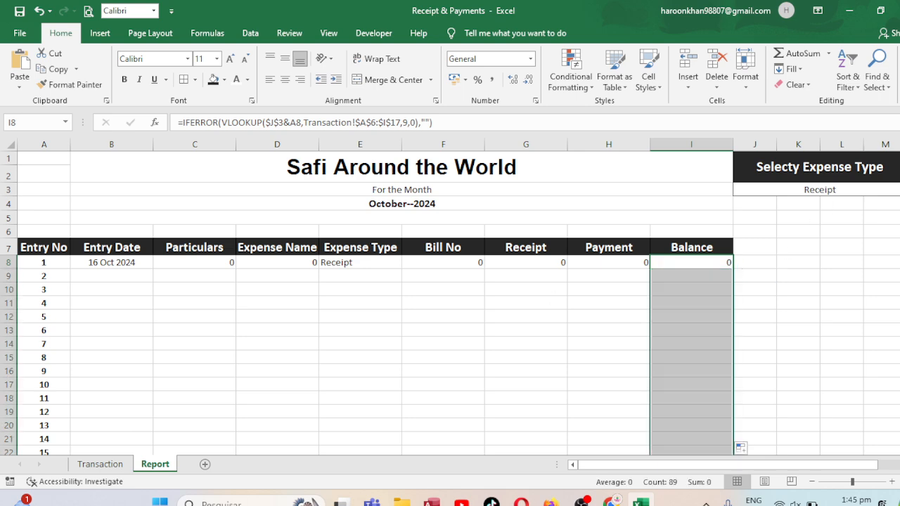
Clear the selected expense type in cell J3 of the Report sheet
click(822, 193)
key(Delete)
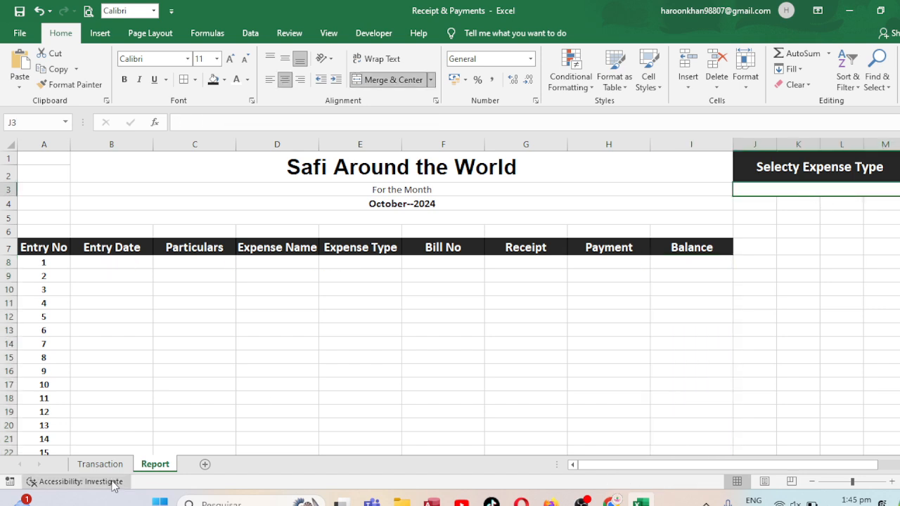
On the Transaction sheet, enter "Receipt from main OFFICE" as the Particulars in C7 and widen column C to fit it
click(100, 464)
click(203, 258)
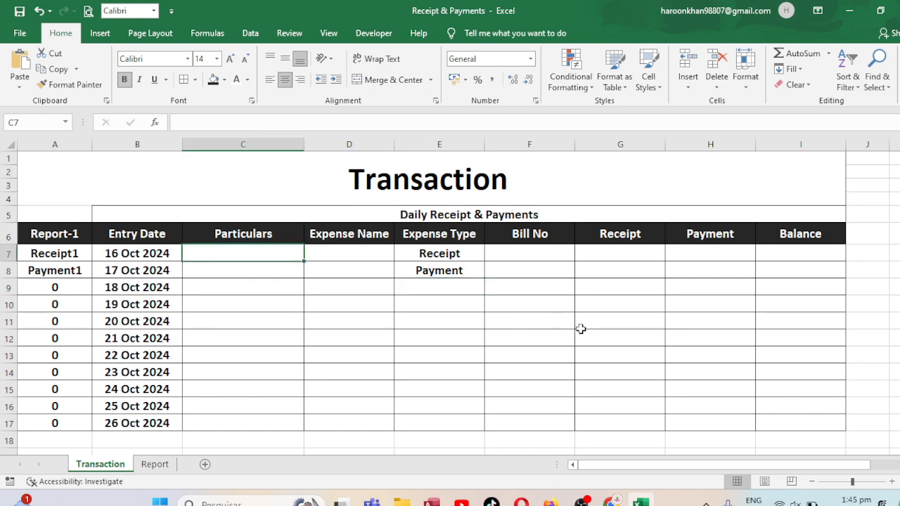
text(Re)
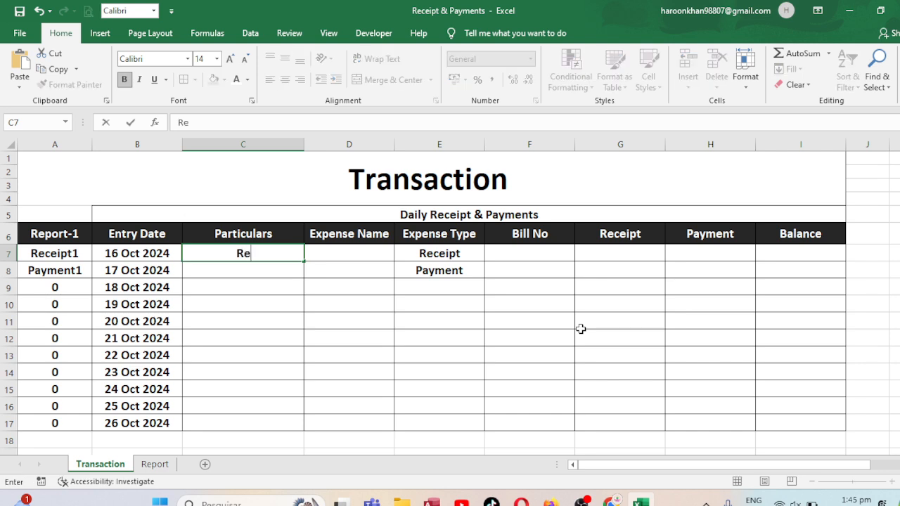
text(ceipt from mai)
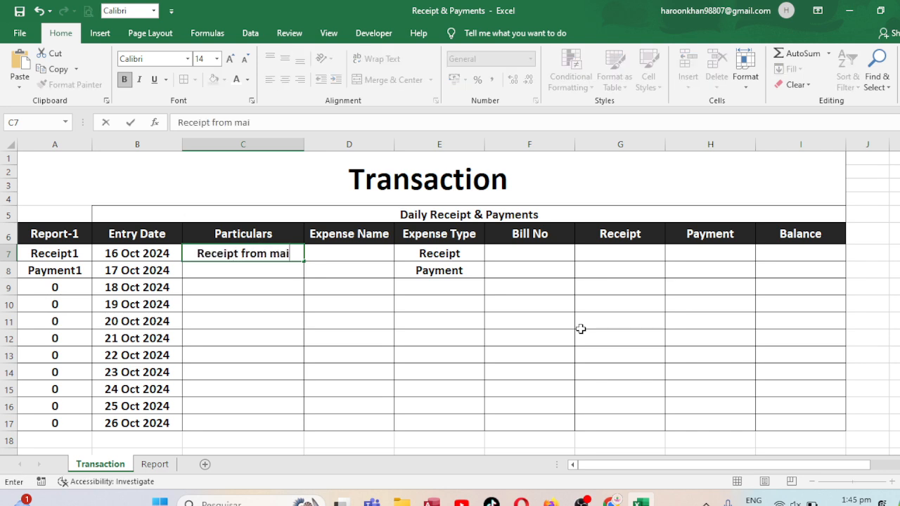
text(n OFFICE)
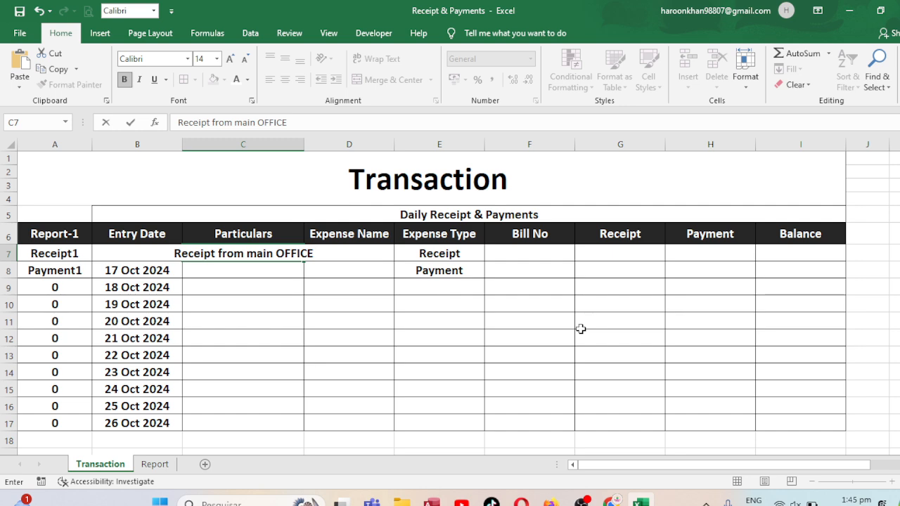
click(497, 318)
drag(305, 144, 364, 144)
Enter "Reciept" as the Expense Name in D7 and 4534 as the Bill No in F7
click(405, 258)
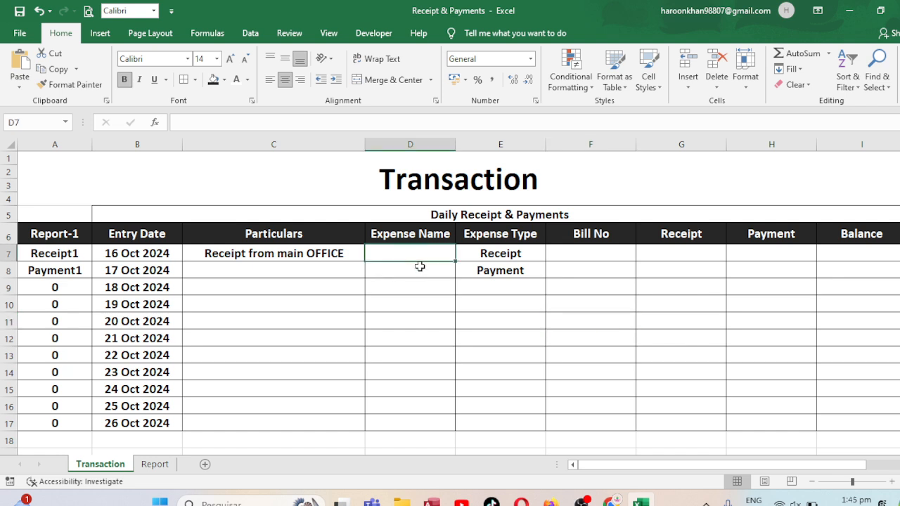
text(r)
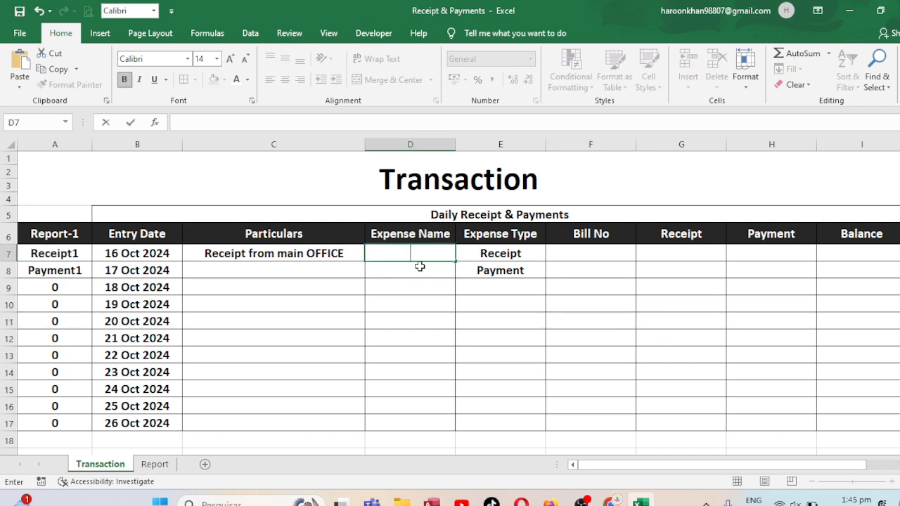
text(Reciept)
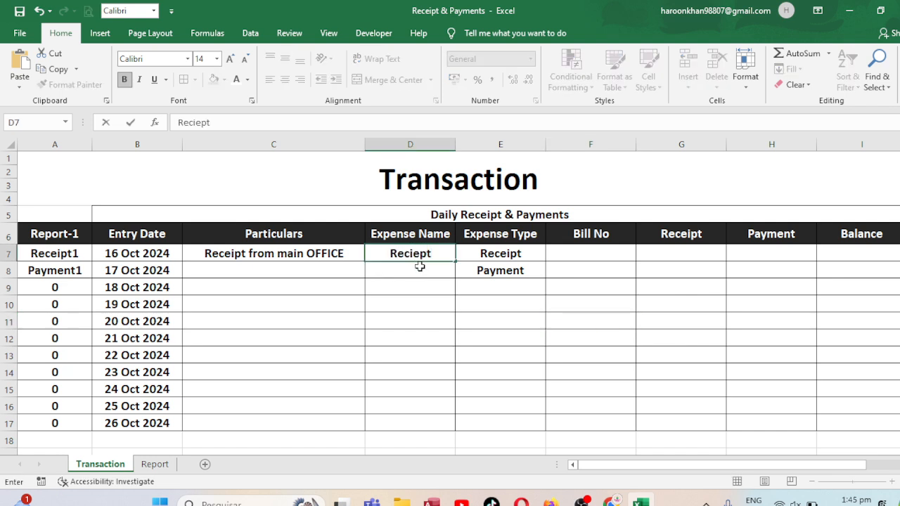
key(Tab)
key(Tab)
text(2000)
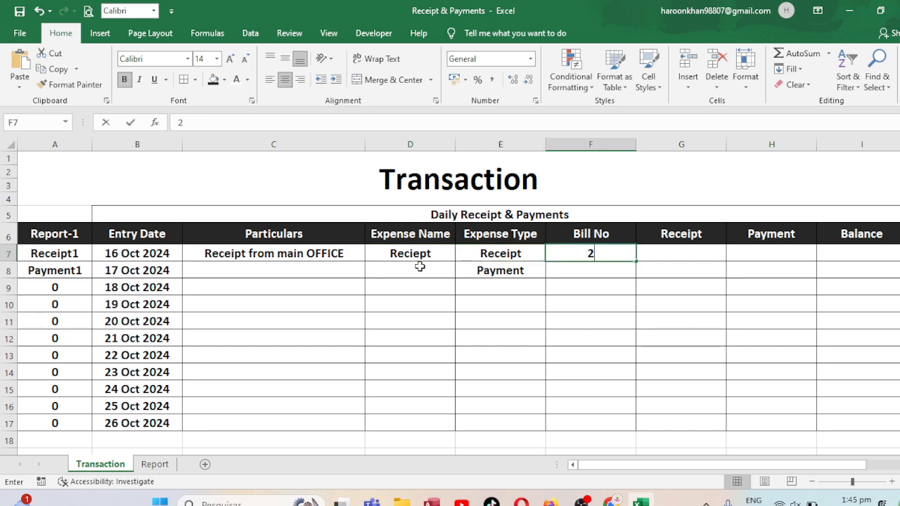
key(BackSpace)
key(BackSpace)
key(BackSpace)
key(BackSpace)
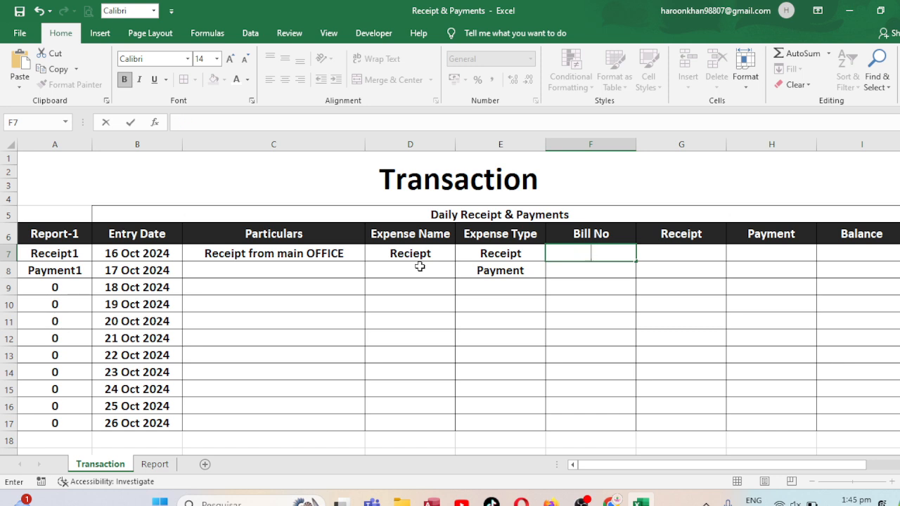
text(4534)
key(Tab)
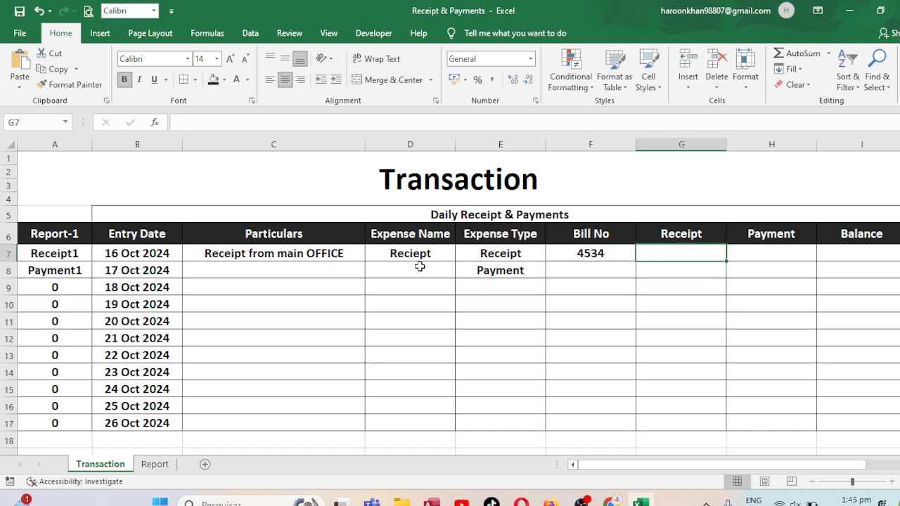
text(9000)
key(BackSpace)
key(BackSpace)
key(BackSpace)
key(BackSpace)
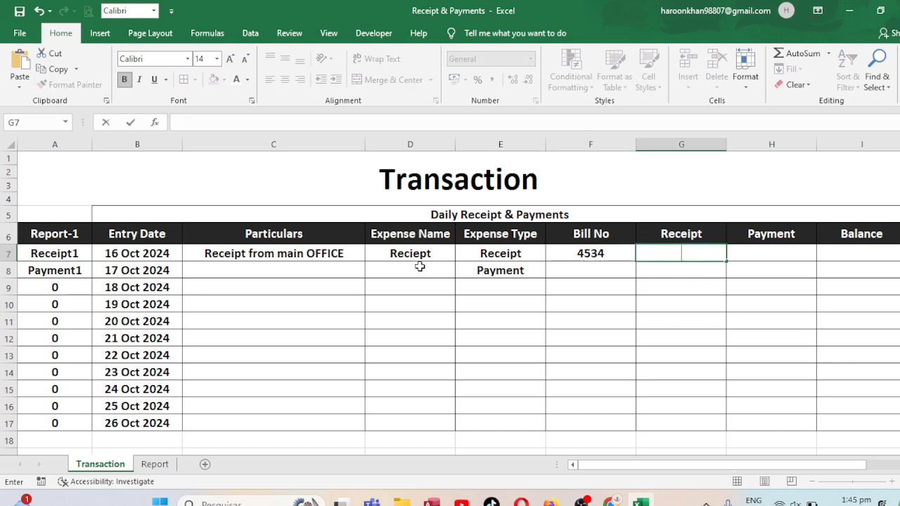
Enter the Balance formula =G7-H7 in I7 to subtract the payment from the receipt
key(Right)
key(Right)
key(Right)
key(Right)
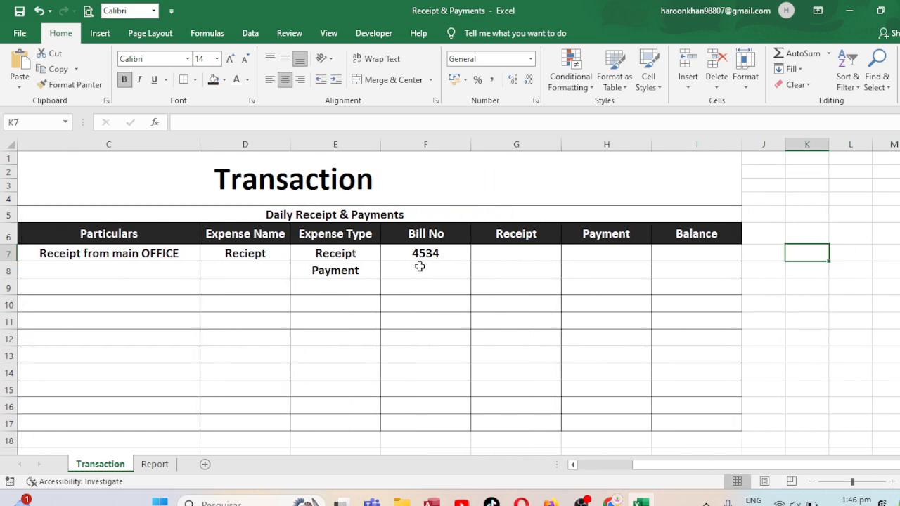
key(Left)
key(Left)
text(=)
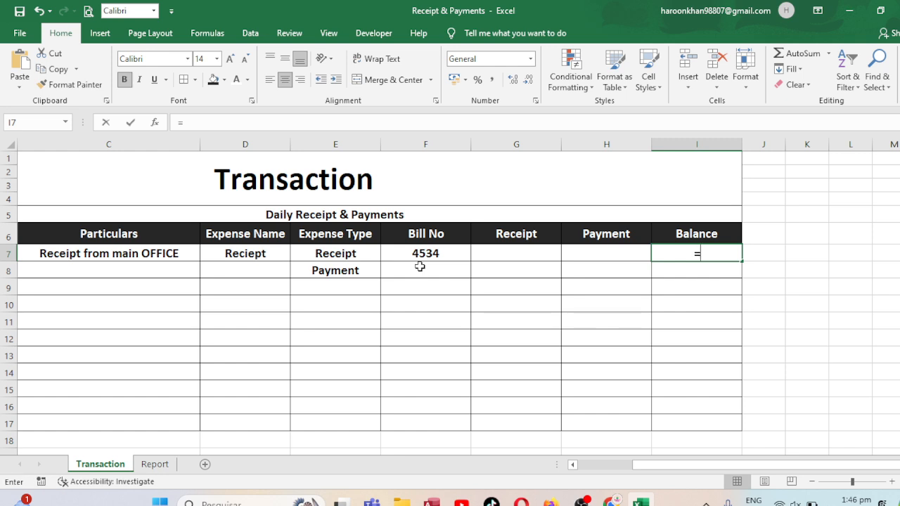
key(Left)
key(Left)
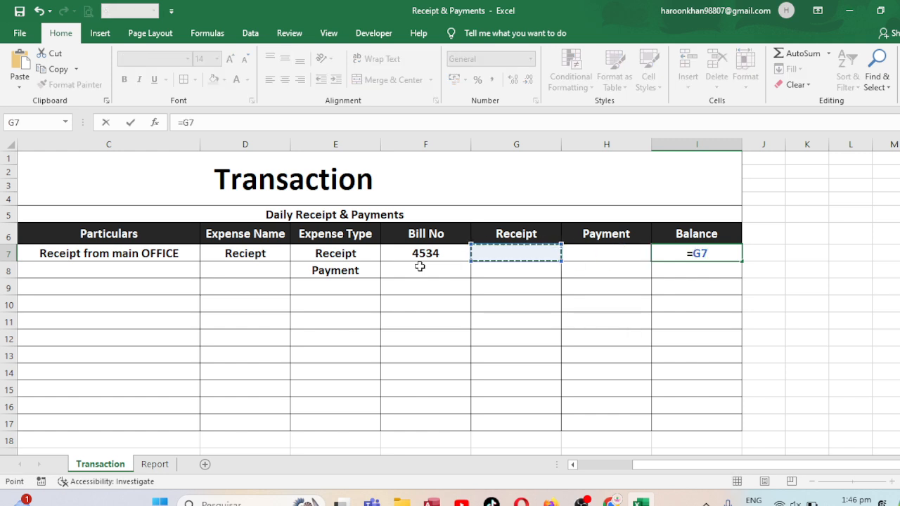
text(-)
key(Left)
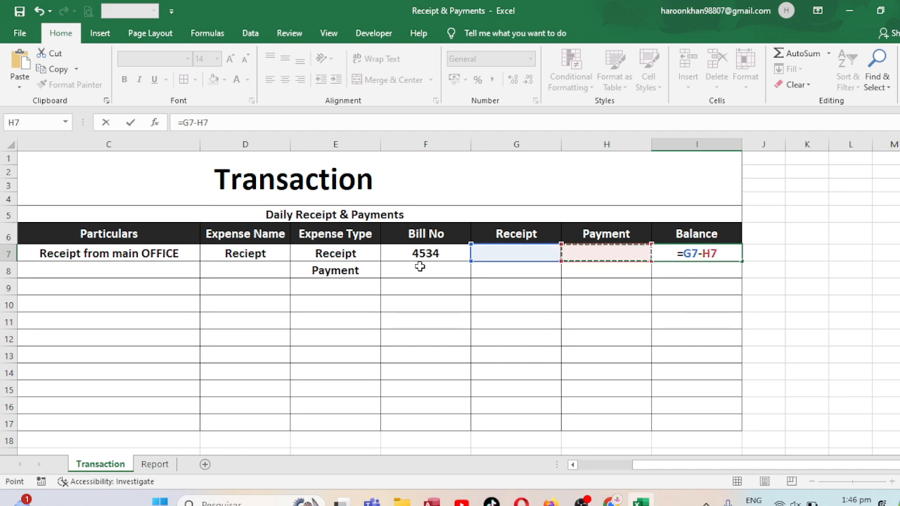
key(Return)
Enter the running Balance formula =G8+I7-H8 in I8 and fill it down to I17
text(=)
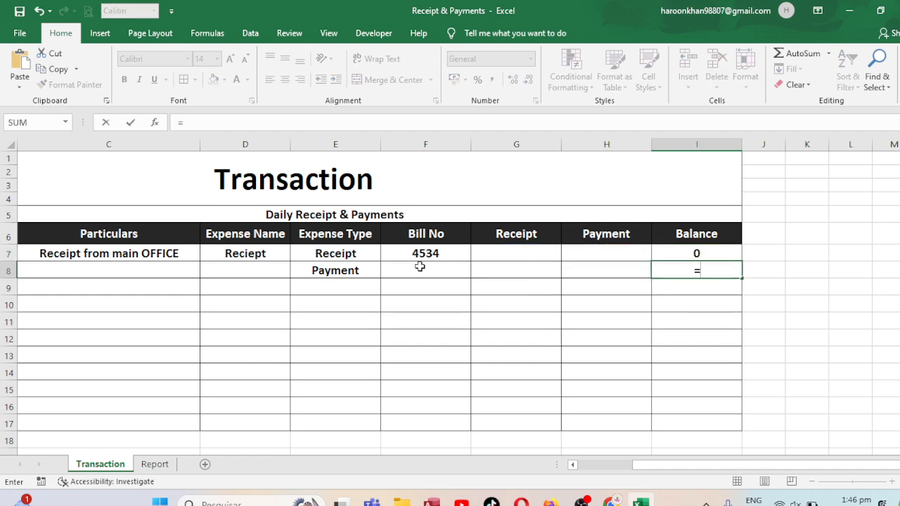
key(Left)
key(Left)
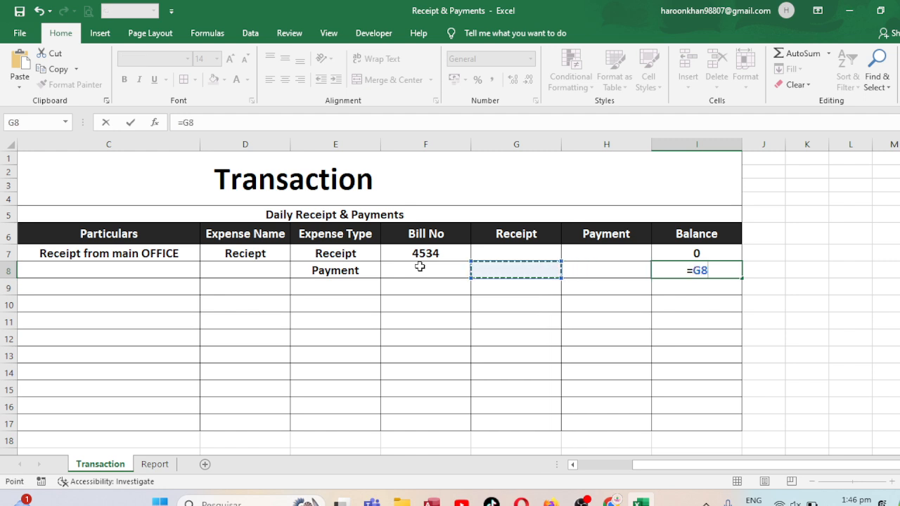
text(+)
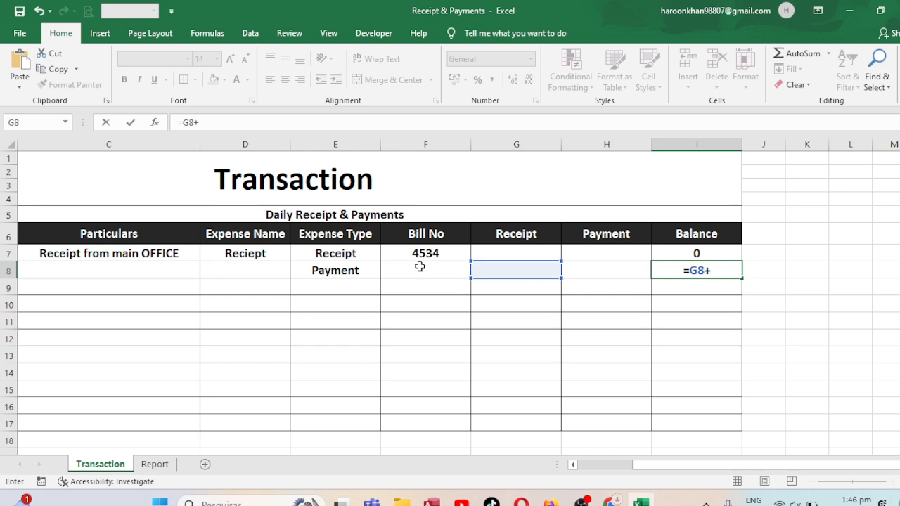
key(Up)
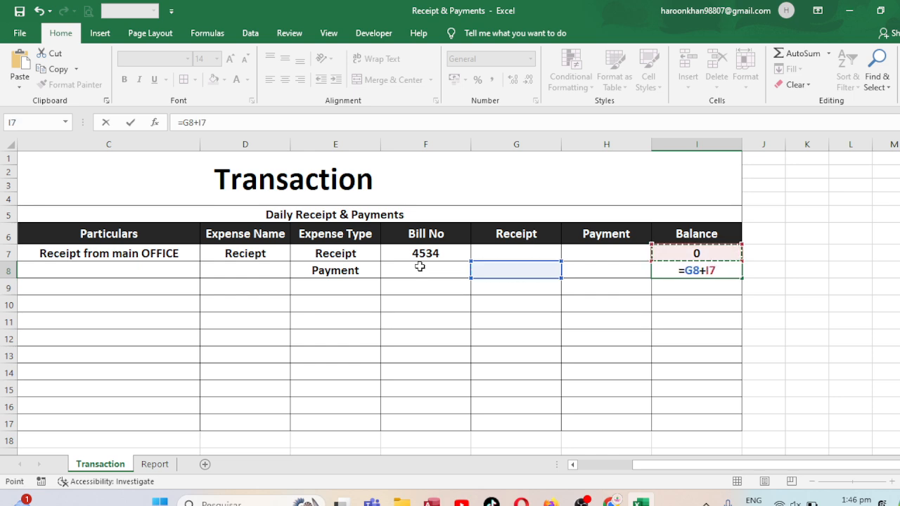
text(-)
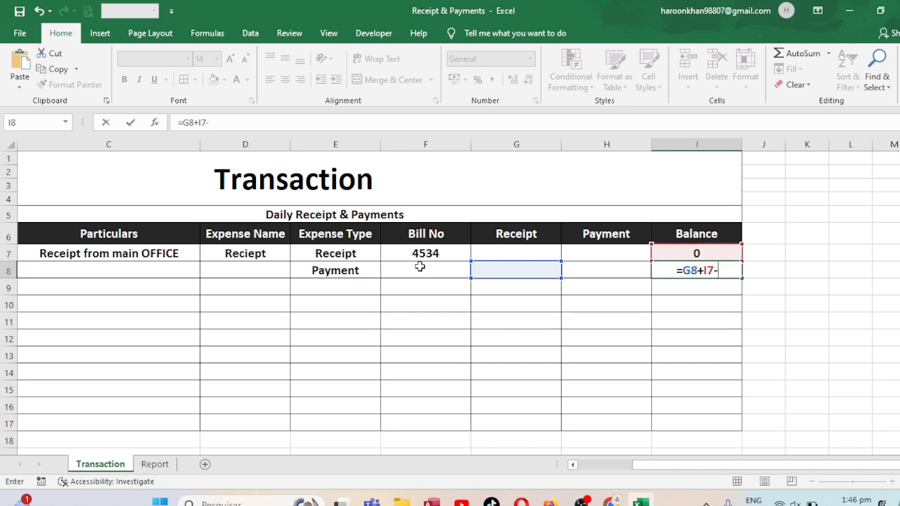
key(Left)
key(Return)
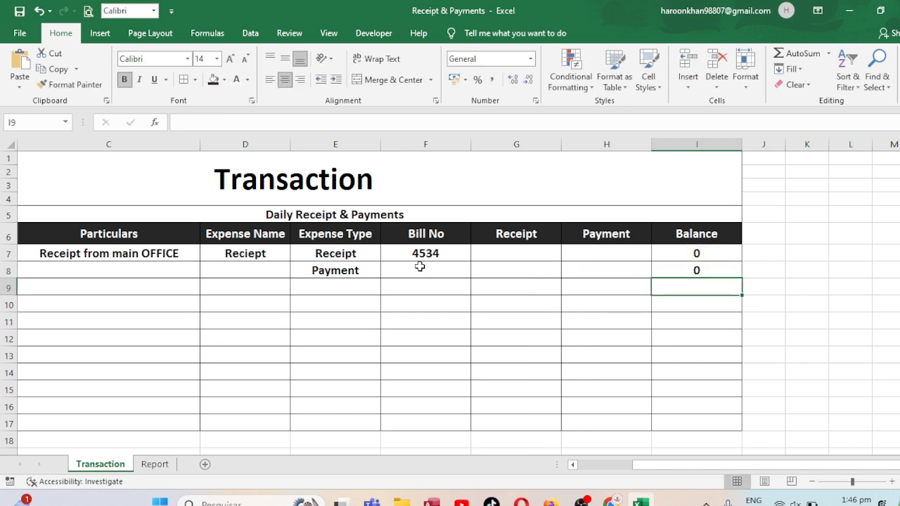
click(699, 271)
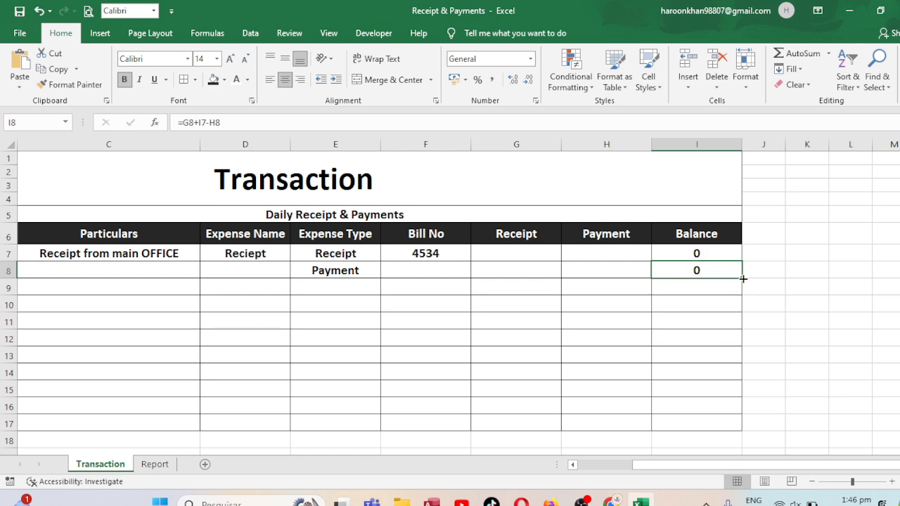
double_click(743, 279)
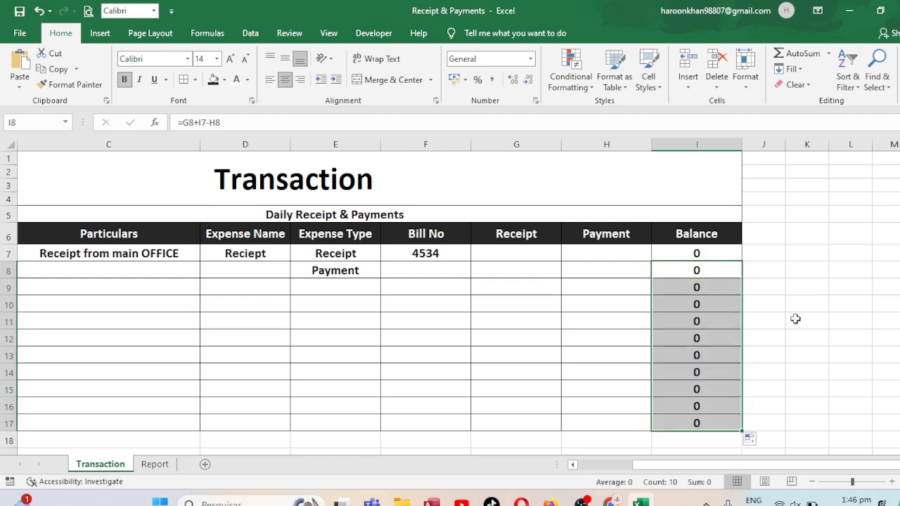
Enter 90000 as the Receipt in G7 and 0 as the Payment in H7
click(485, 254)
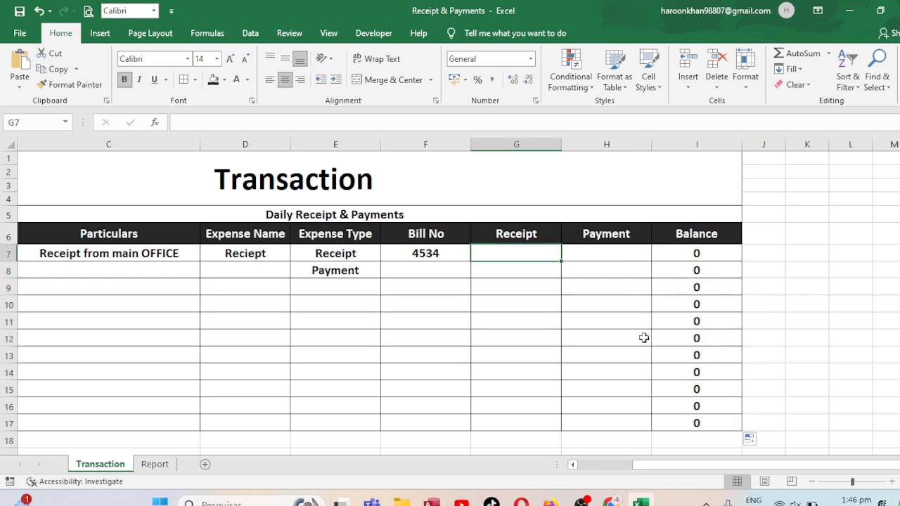
text(90000)
key(Return)
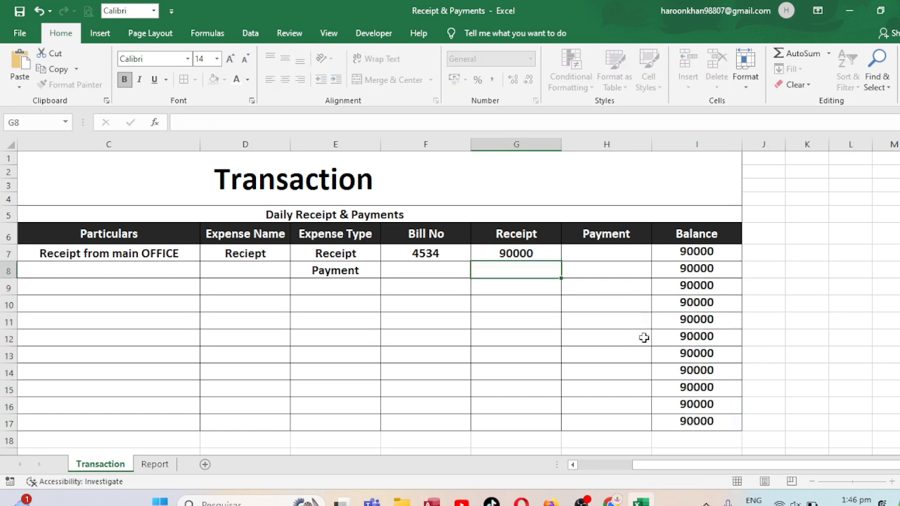
key(Up)
key(Right)
text(0)
key(Return)
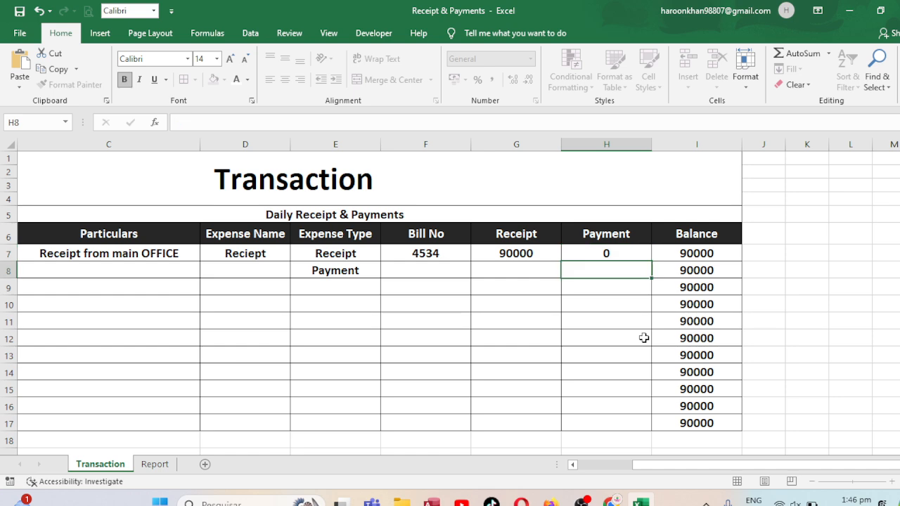
Enter "Receipt from main OFFICE" as the Particulars in C8
key(Left)
key(Left)
key(Left)
key(Left)
key(Left)
key(Left)
key(Left)
key(Right)
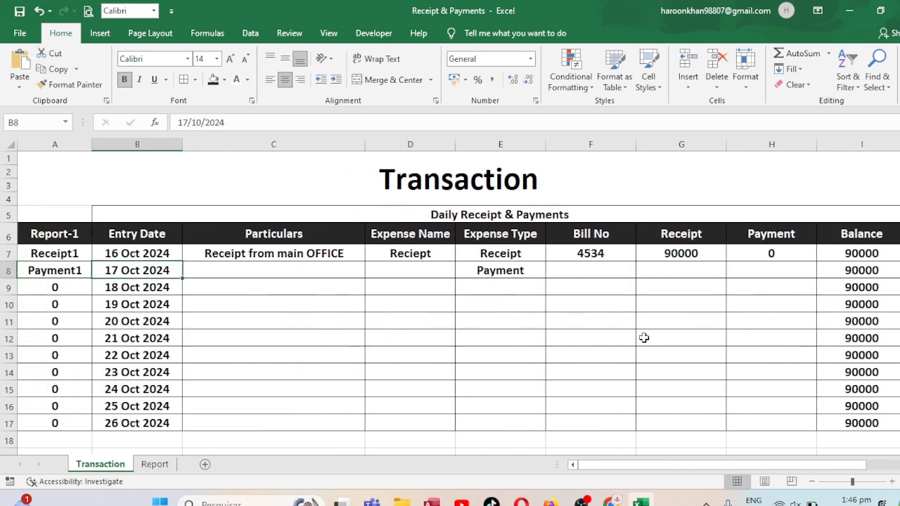
key(Right)
key(Left)
key(Left)
key(Right)
key(Right)
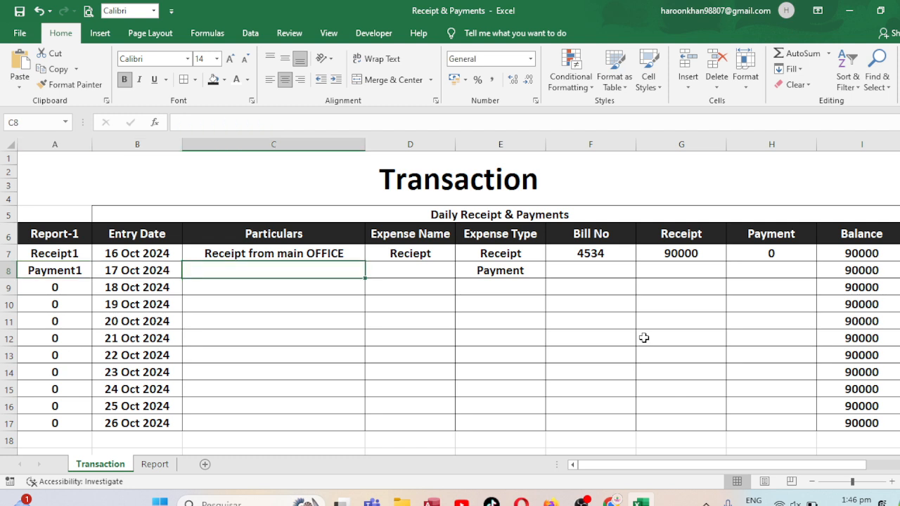
text(r)
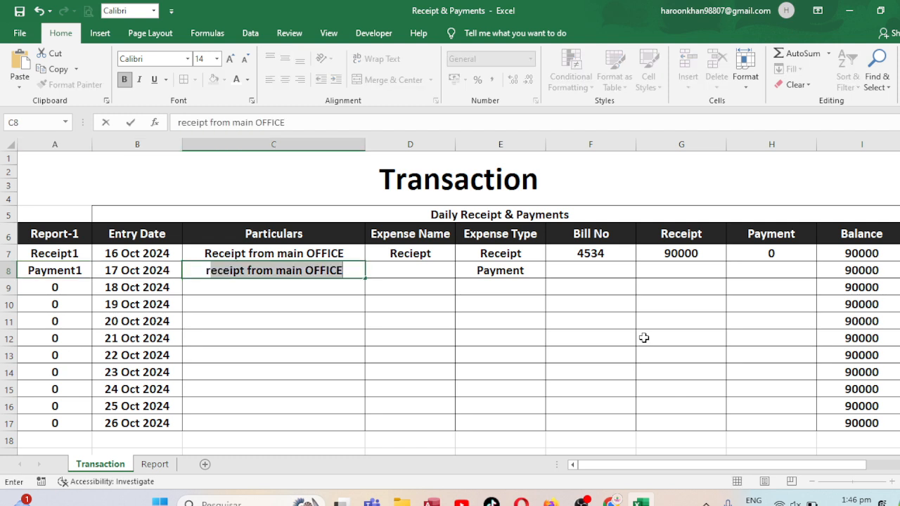
key(Tab)
Enter "Reciept" as the Expense Name in D8 and set the Expense Type in E8 to "Receipt"
text(r)
key(Tab)
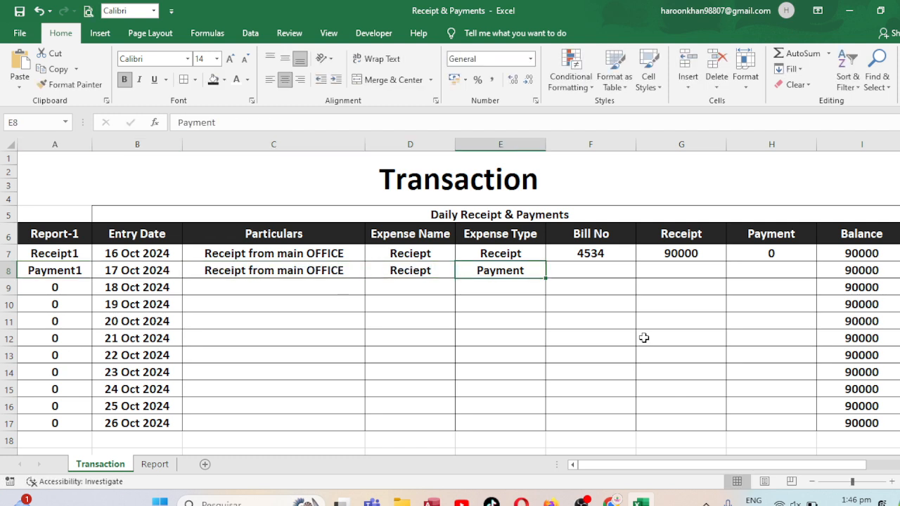
text(r)
key(Tab)
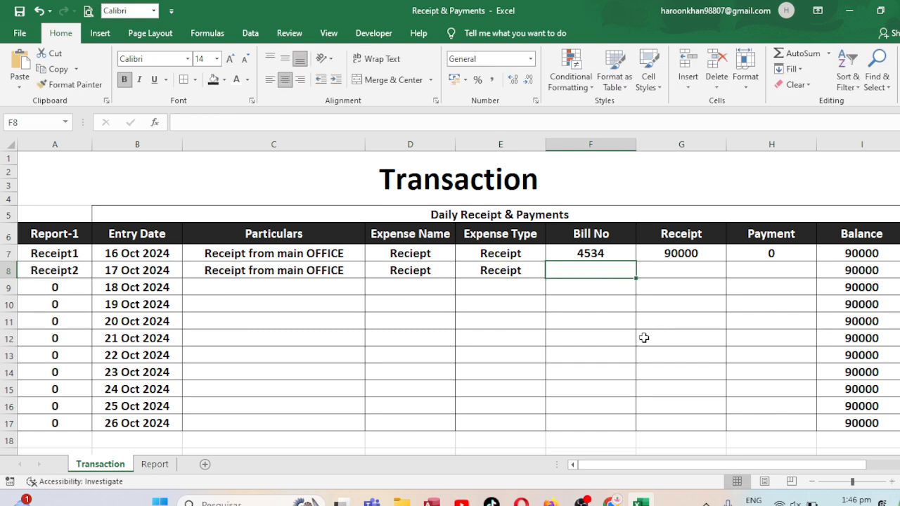
Complete row 8 with Bill No 90, Receipt 3000 and Payment 0
text(90)
key(Tab)
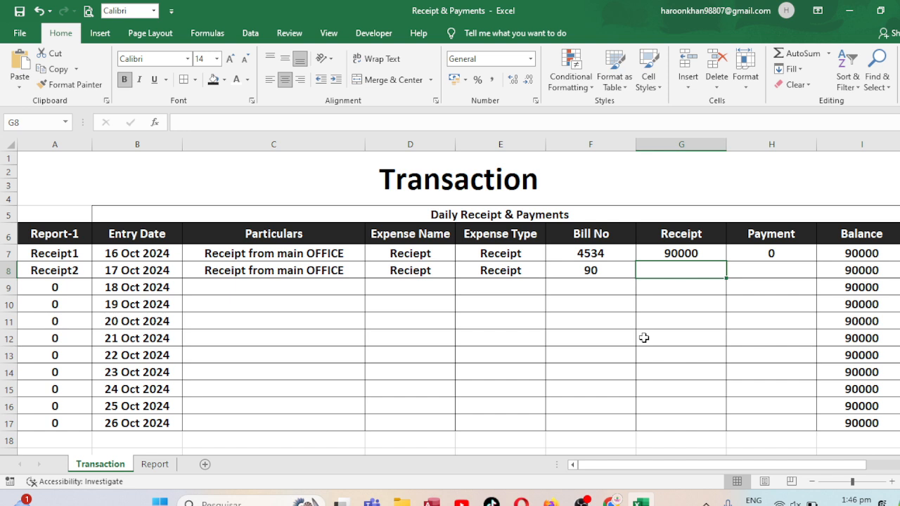
text(3000)
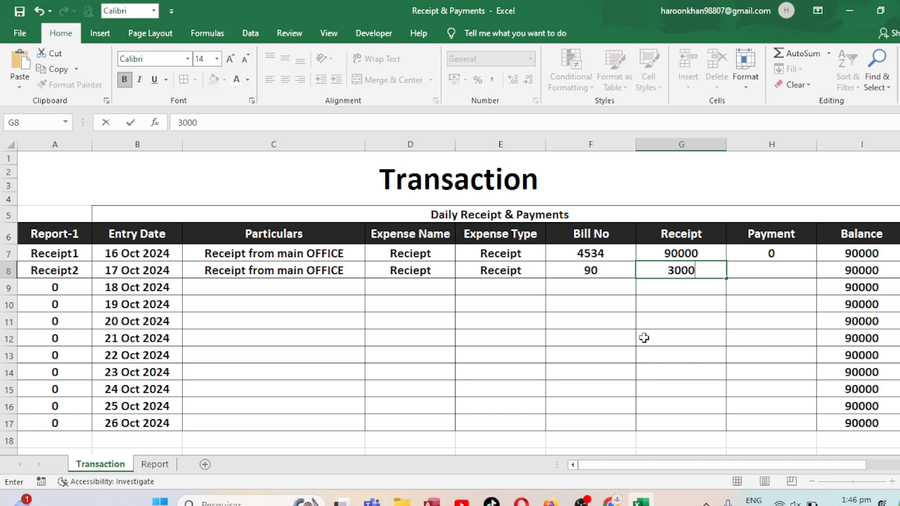
key(Tab)
text(0)
key(Return)
Enter "Payment to Employee Salary" as the Particulars in C9
key(Left)
key(Left)
key(Left)
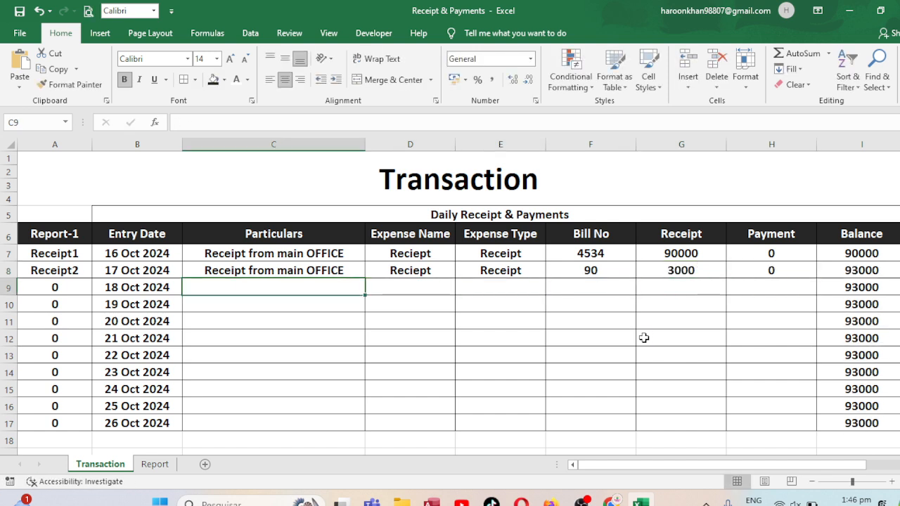
text(Pay)
key(BackSpace)
key(BackSpace)
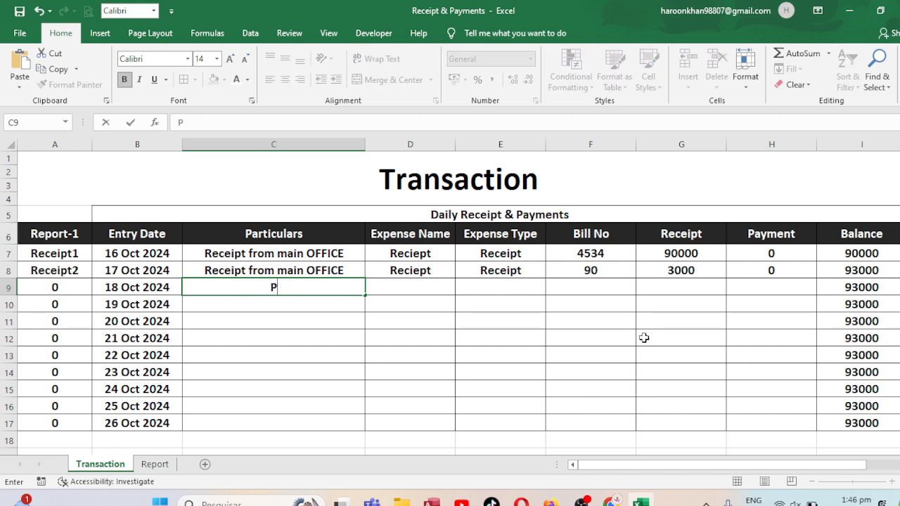
text(pA)
key(BackSpace)
key(BackSpace)
text(Payment to)
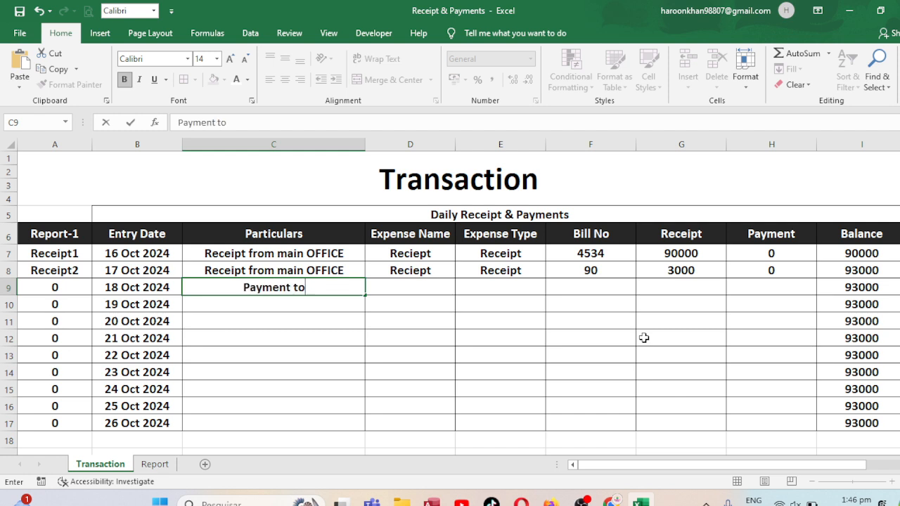
text( Emplo)
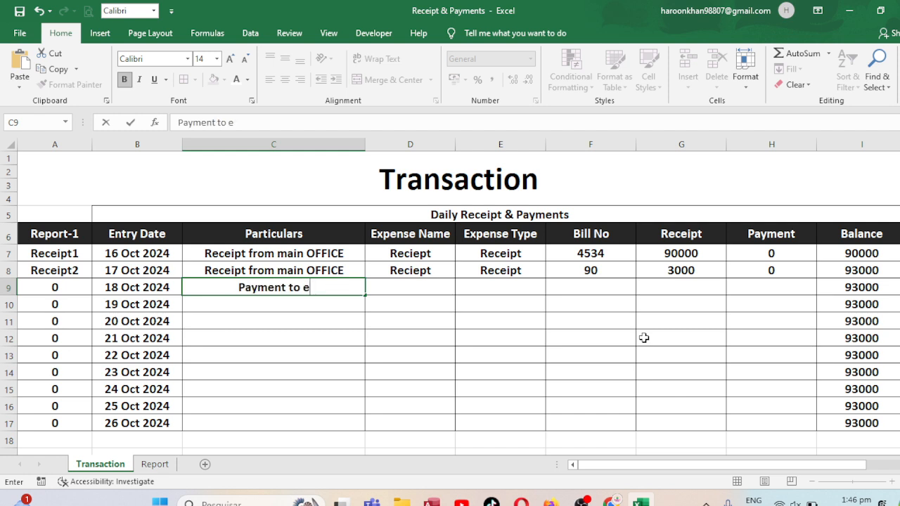
text(yee )
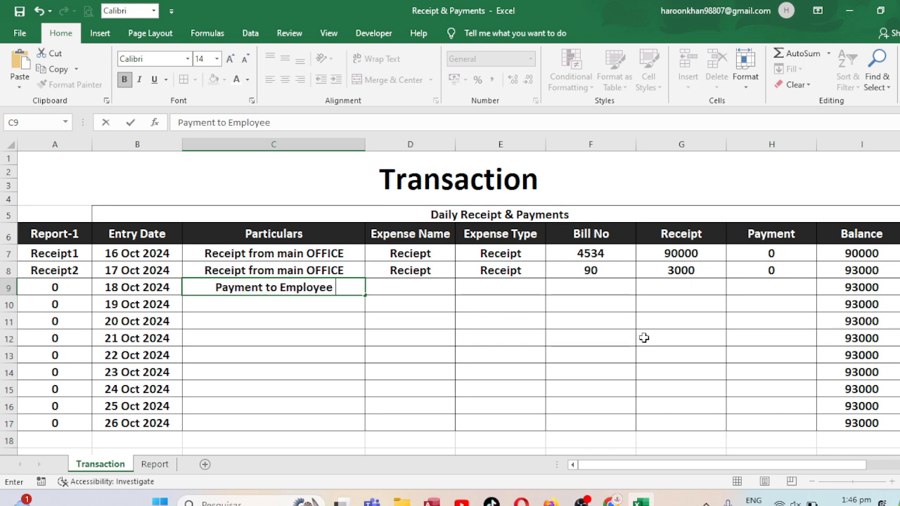
text(Salary)
key(Tab)
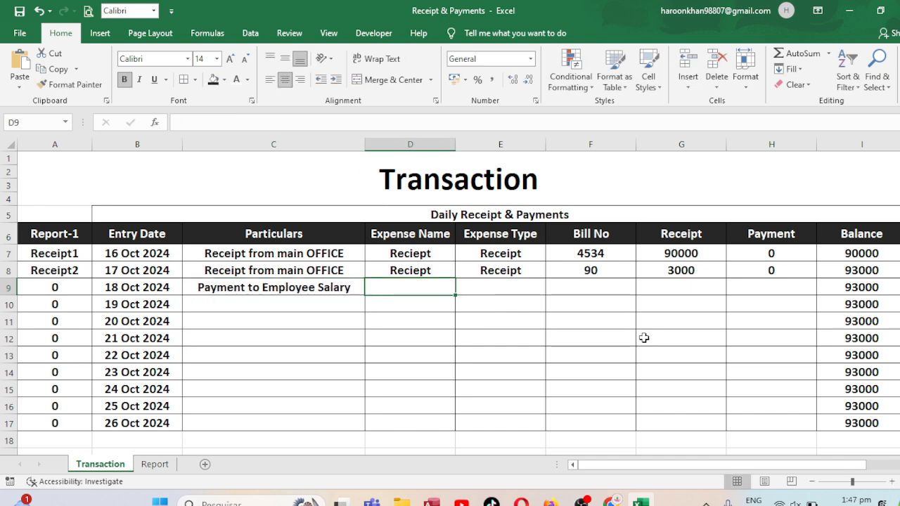
text(payment)
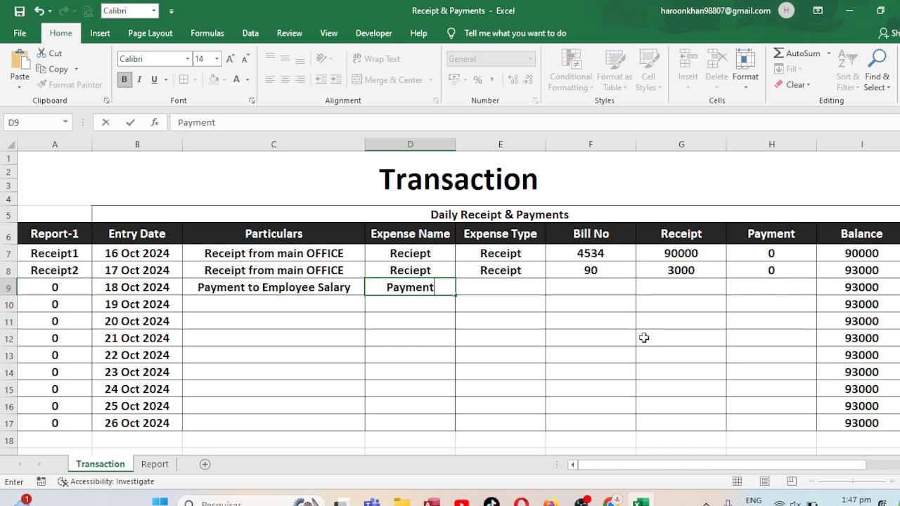
Enter "Payment" as the Expense Name in D9 and "payment" as the Expense Type in E9
key(Tab)
text(po)
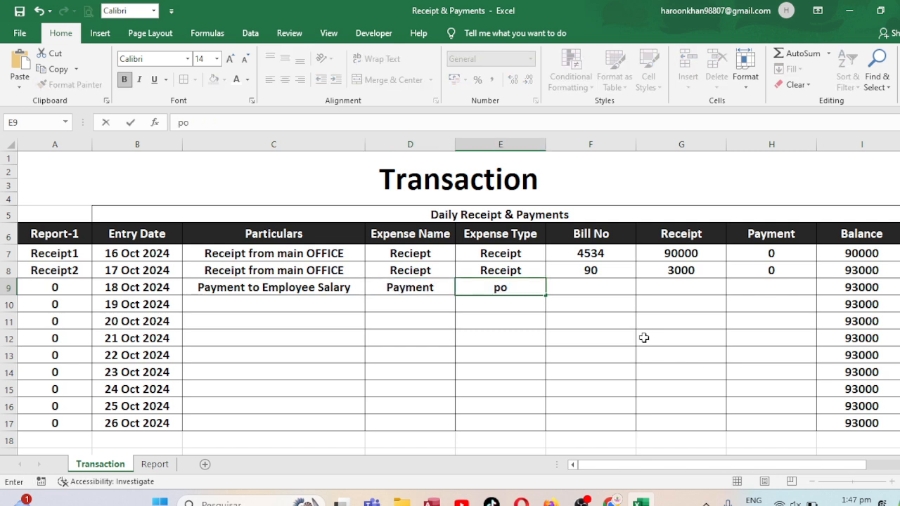
key(BackSpace)
text(ayment)
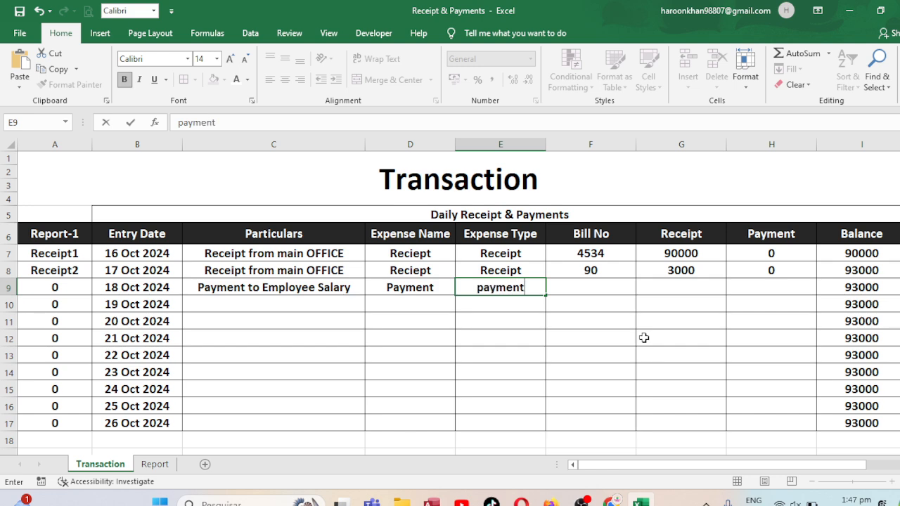
key(Tab)
Complete row 9 with Bill No 124, Receipt 0 and Payment 45000
text(124)
key(Tab)
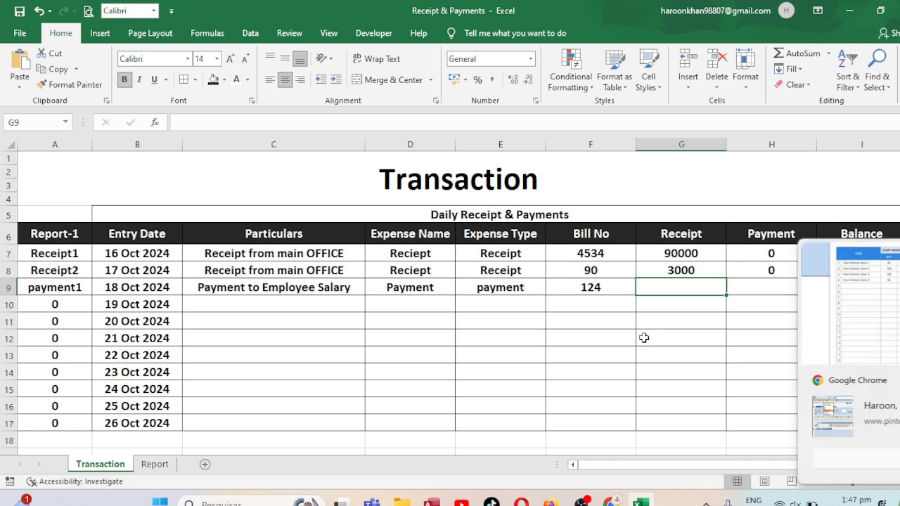
text(0)
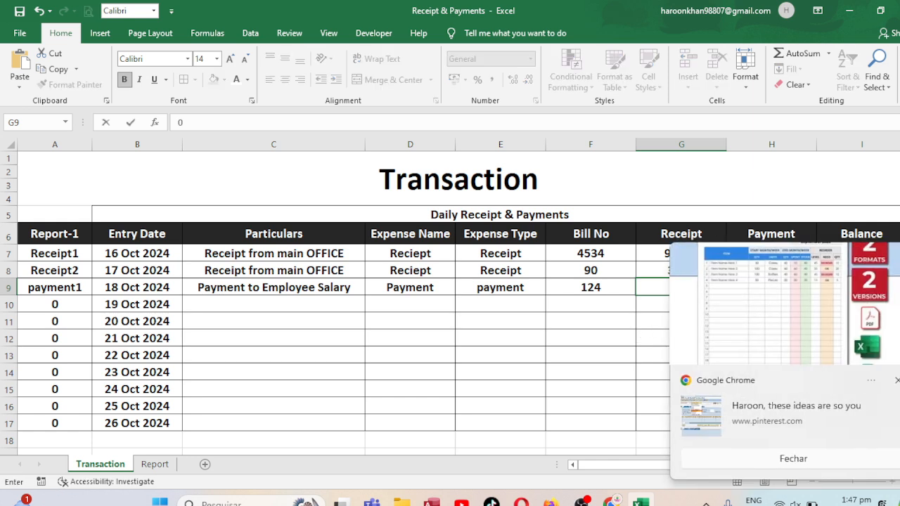
click(759, 294)
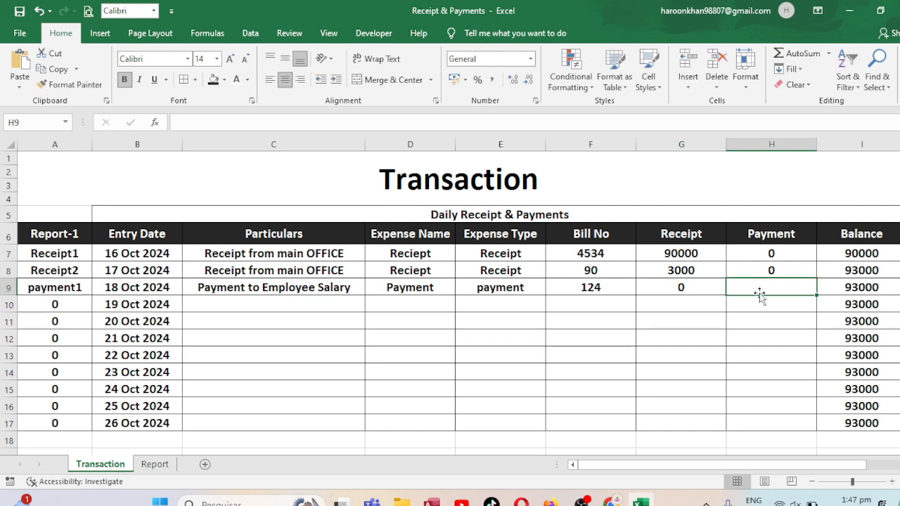
text(45000)
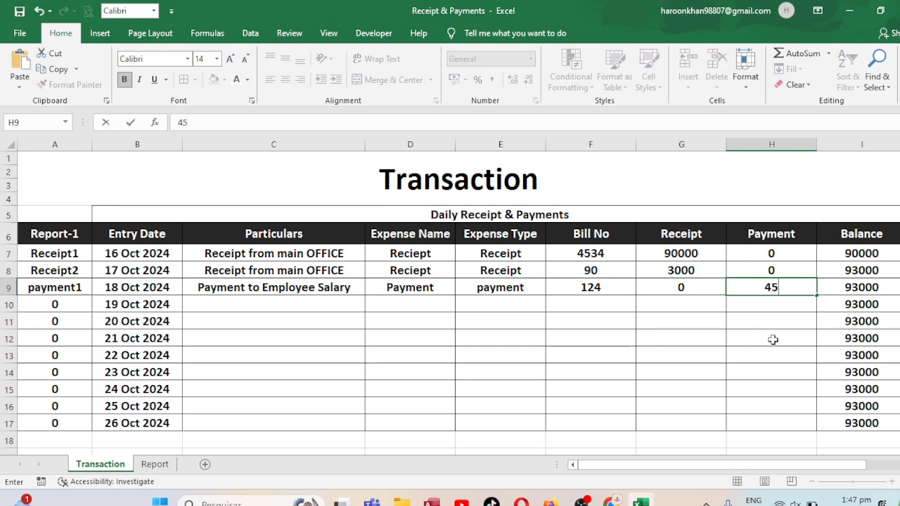
key(Return)
Enter "Payment to Employee Rent" as the Particulars in C10
key(Left)
key(Left)
key(Left)
key(Left)
key(Left)
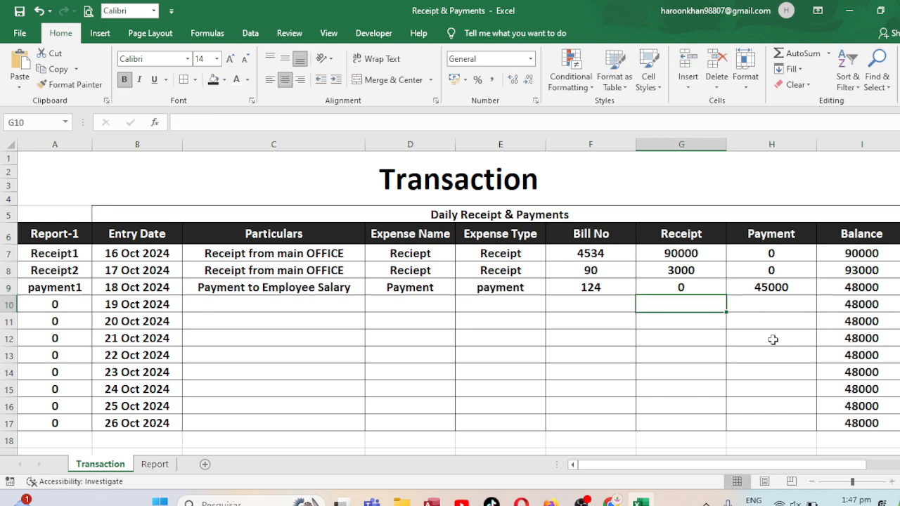
key(Left)
key(Right)
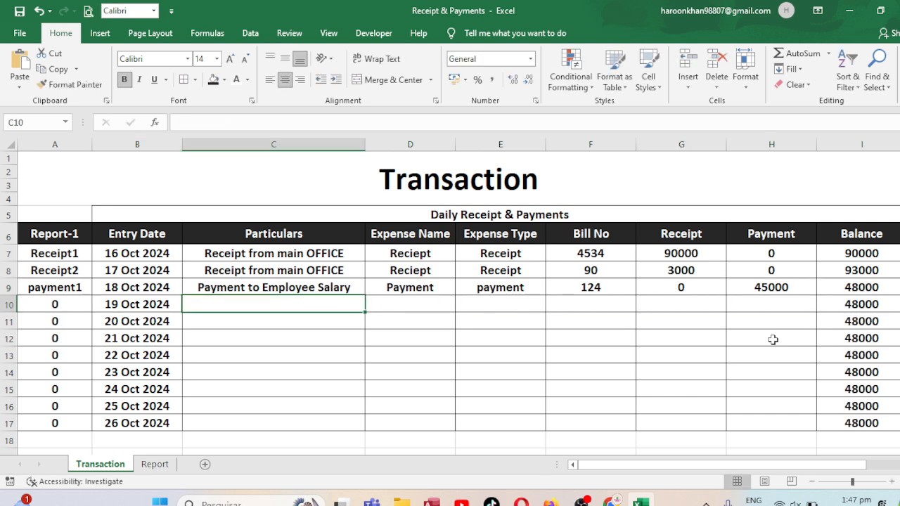
text(Pa)
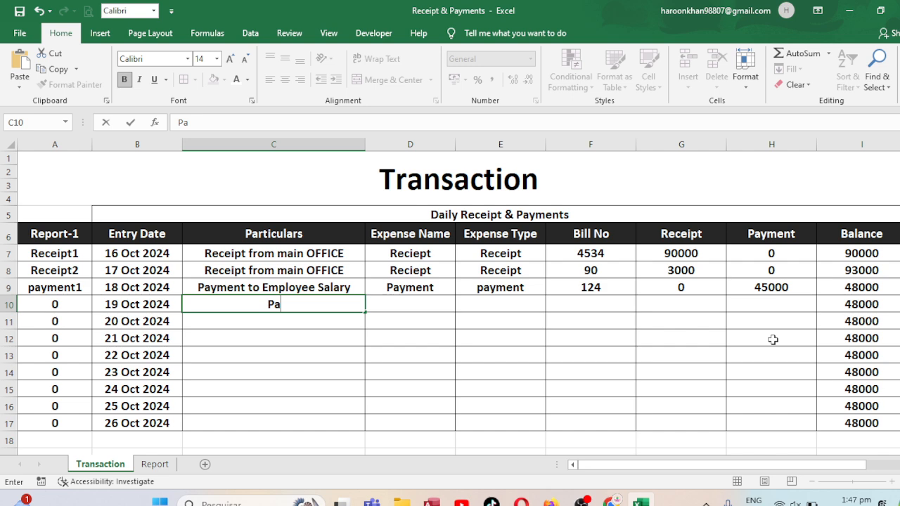
text(ymen)
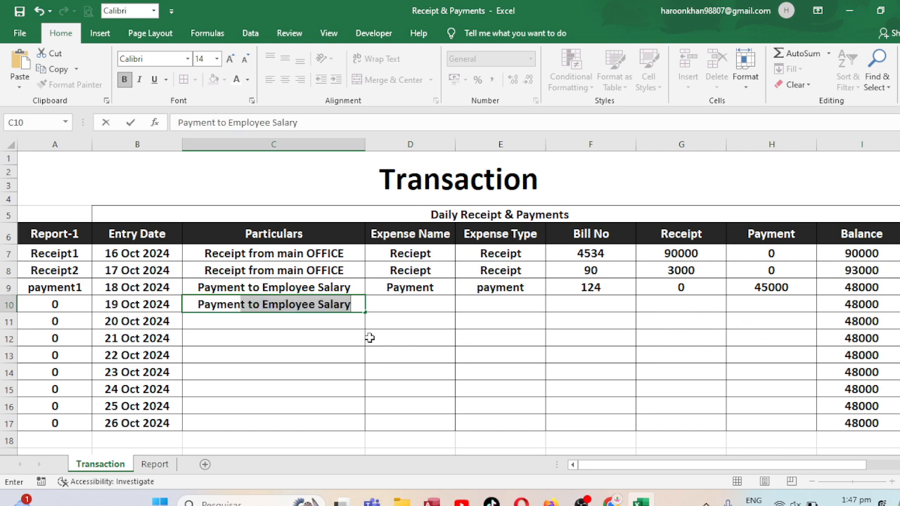
key(F2)
key(BackSpace)
key(BackSpace)
key(BackSpace)
key(BackSpace)
key(BackSpace)
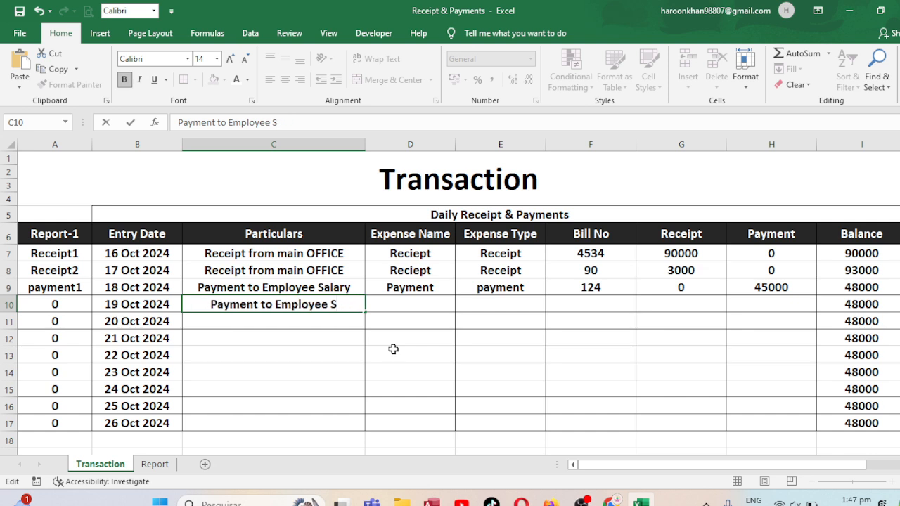
key(BackSpace)
text(Rent)
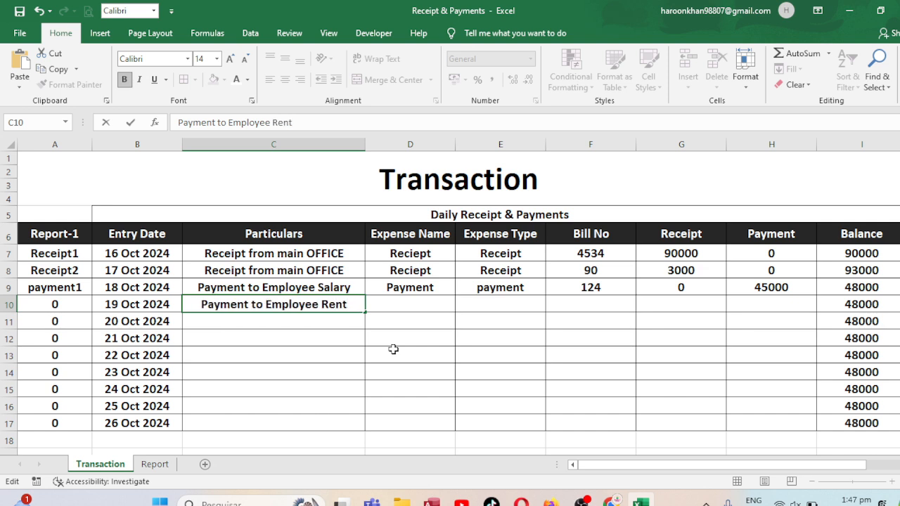
key(Return)
Enter "Rent" as the Expense Name in D10
key(Up)
key(Right)
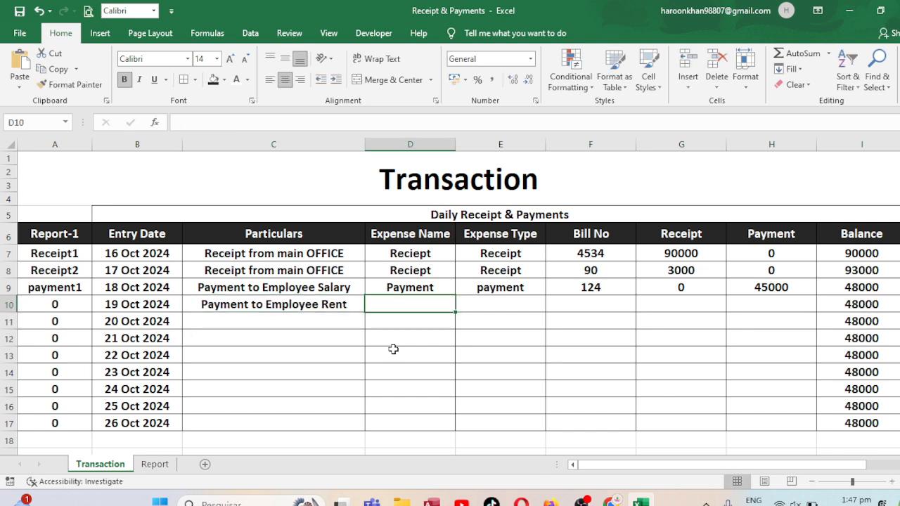
text(Rent)
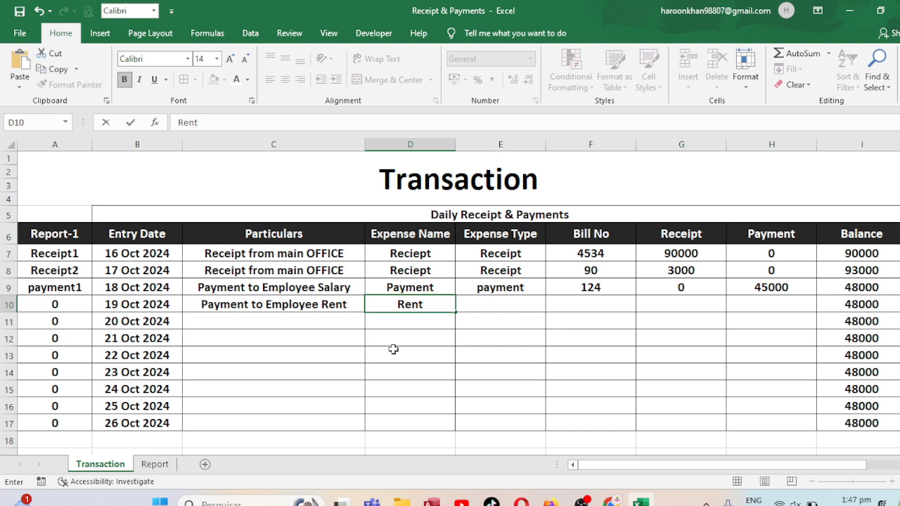
Change the Expense Name in D9 to "Salary"
click(417, 287)
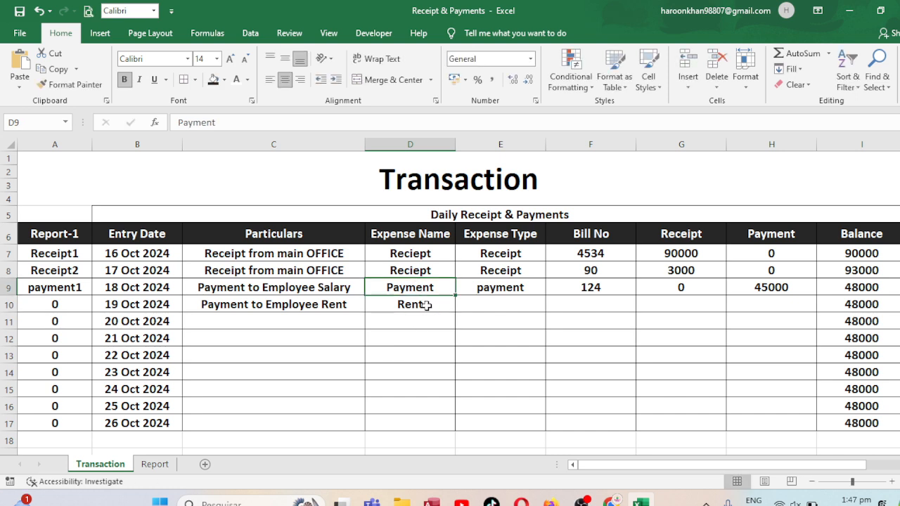
text(e)
key(BackSpace)
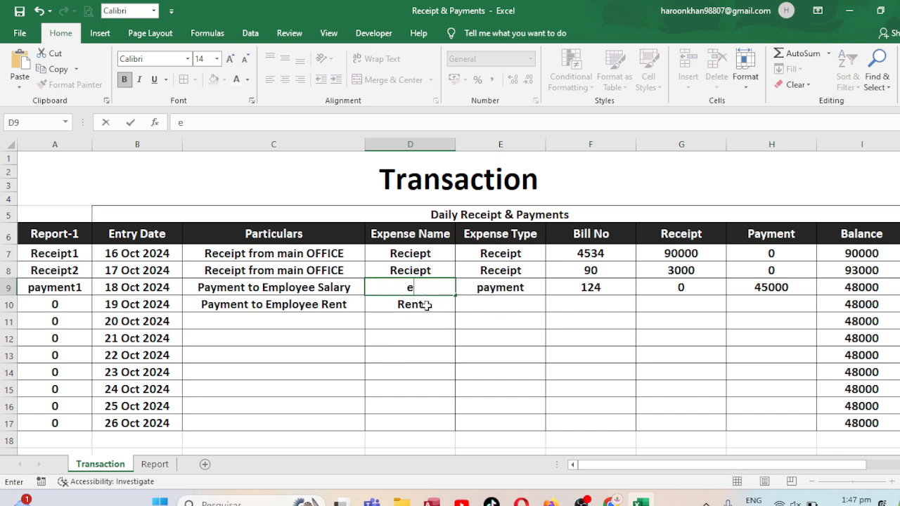
key(BackSpace)
text(E)
key(BackSpace)
key(BackSpace)
text(Salary)
key(Up)
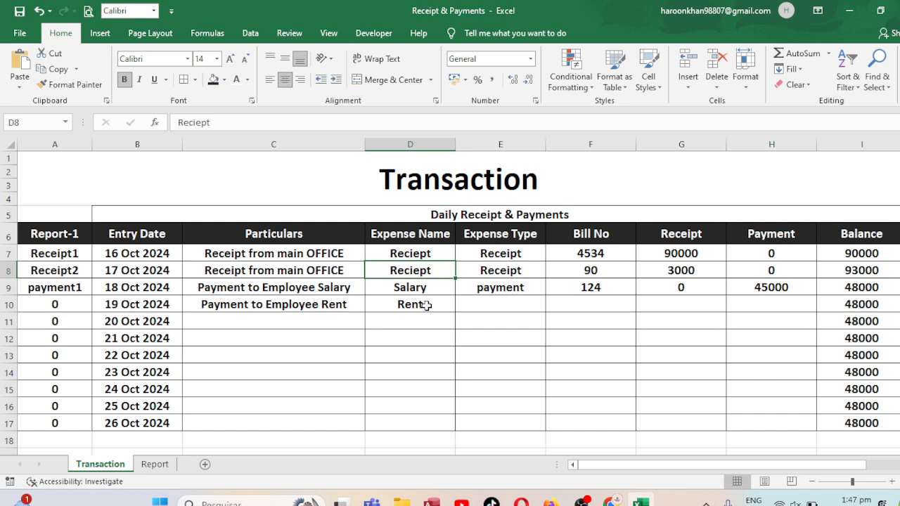
Enter "payment" as the Expense Type in E10
key(Left)
key(Left)
key(Right)
key(Right)
click(515, 288)
click(494, 305)
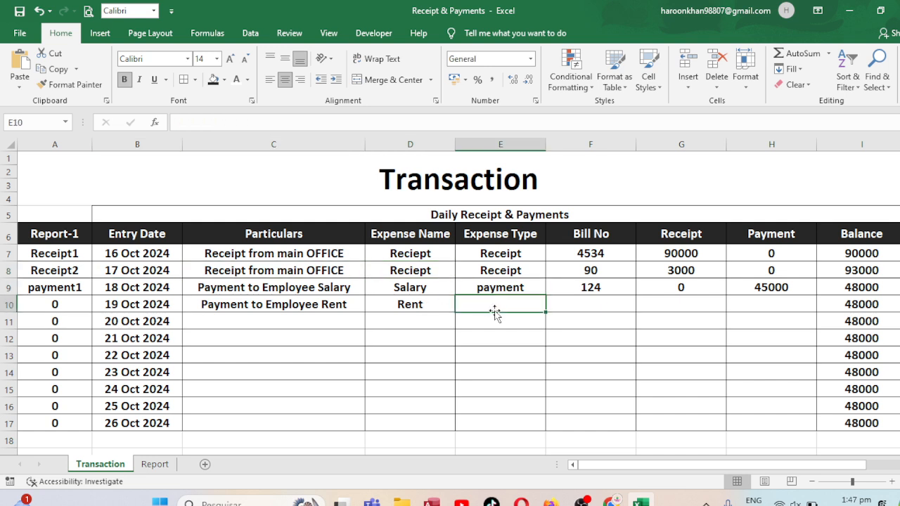
text(payment)
key(Up)
key(Up)
key(Up)
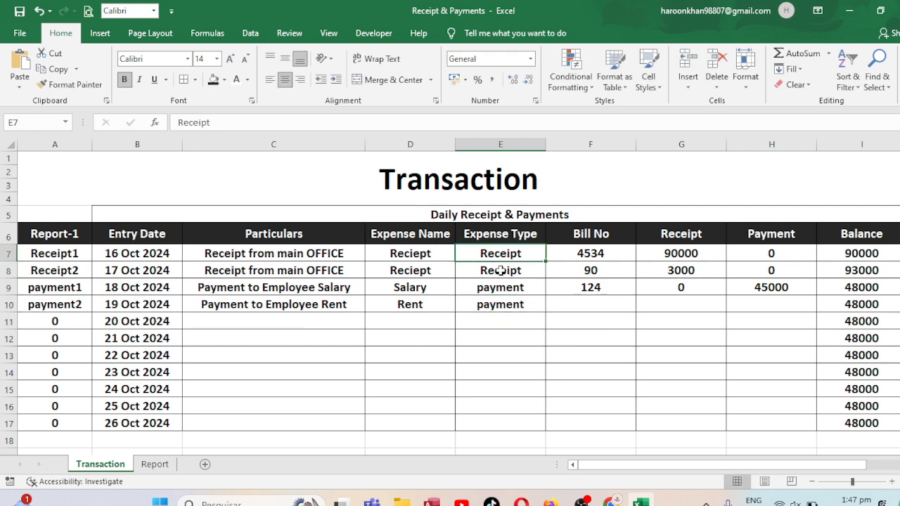
click(492, 320)
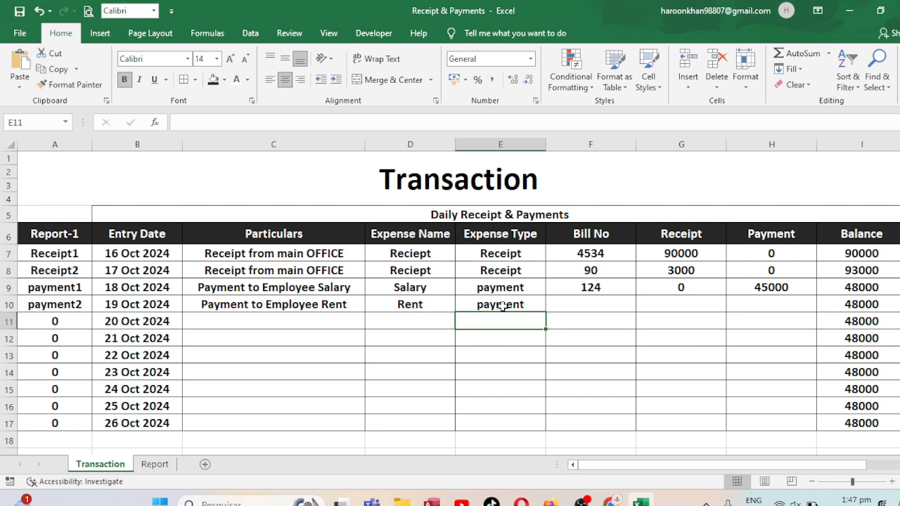
Complete row 10 of the Transaction sheet with Bill No 203, Receipt 0 and Payment 4000
click(587, 304)
text(203)
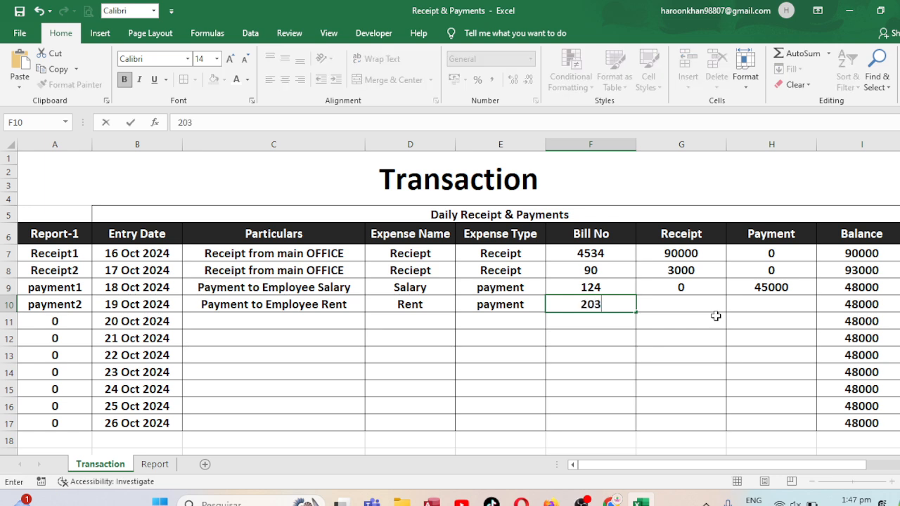
key(Tab)
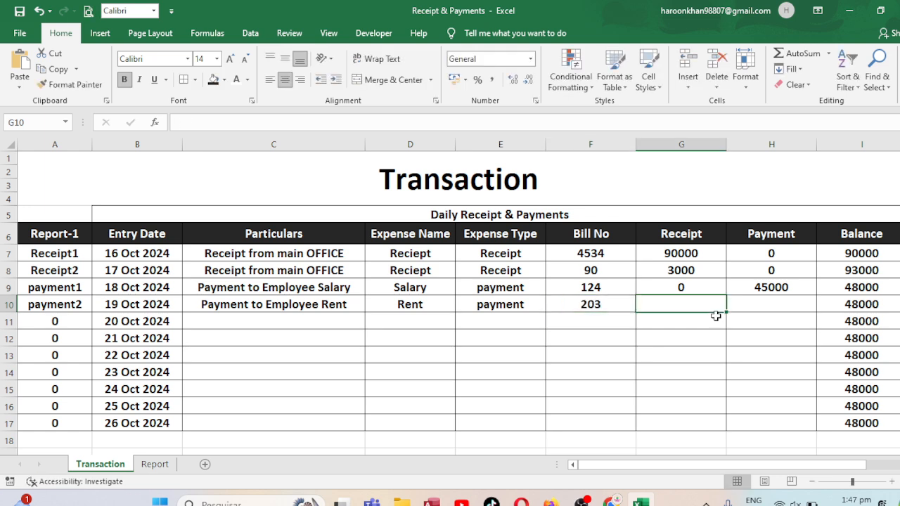
text(0)
key(Tab)
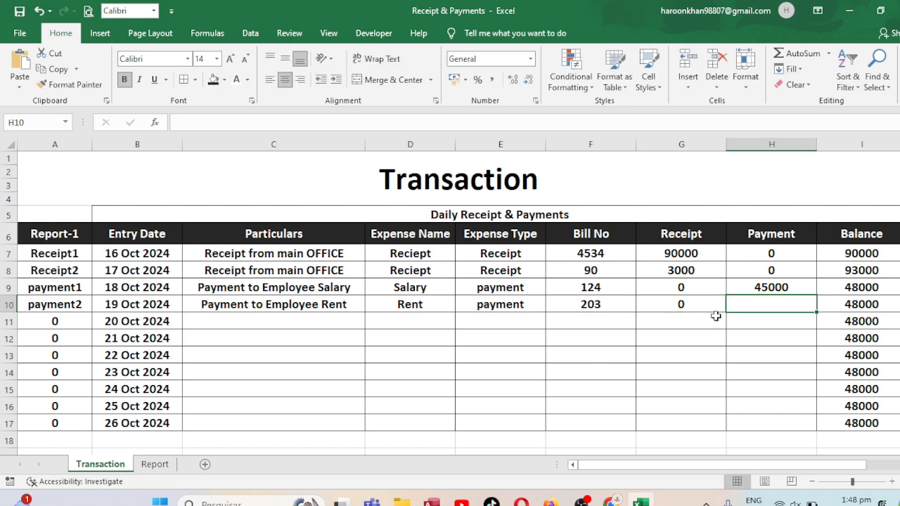
text(4000)
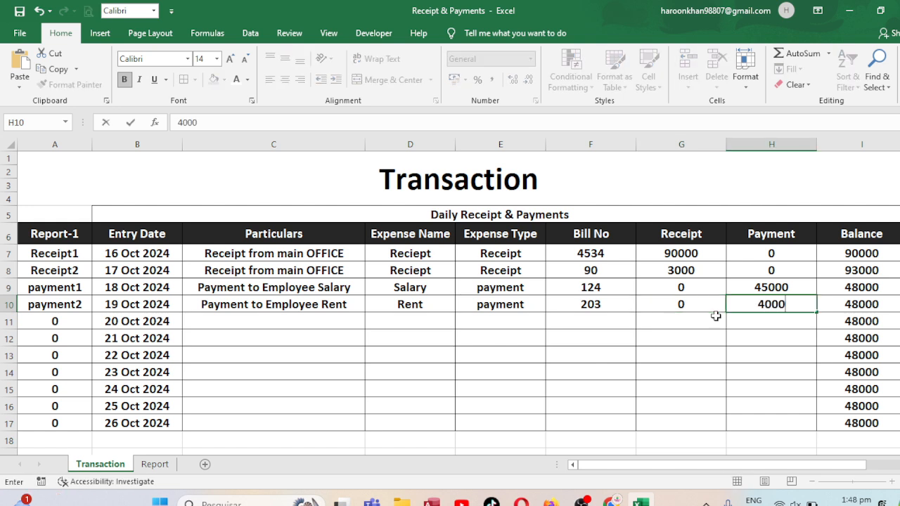
key(ctrl+Return)
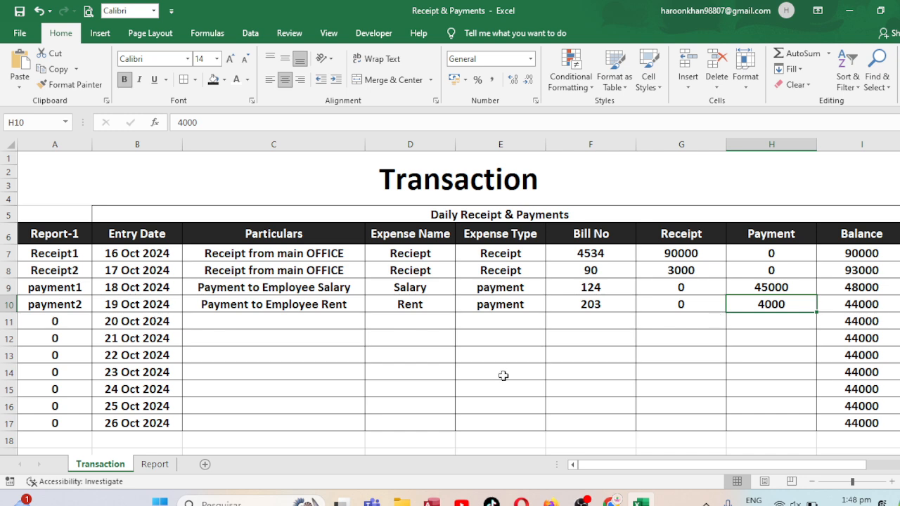
Enter "Recipt" as the expense type in J3 of the Report sheet
click(168, 464)
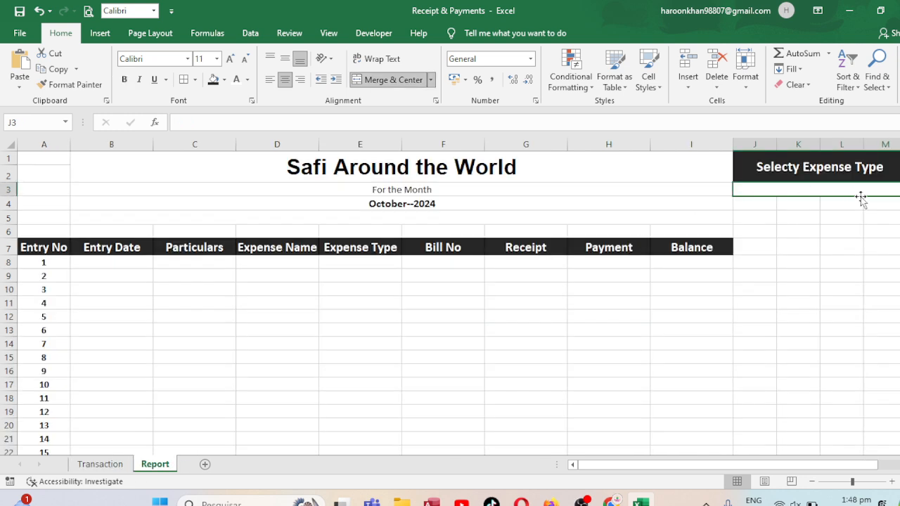
text(r)
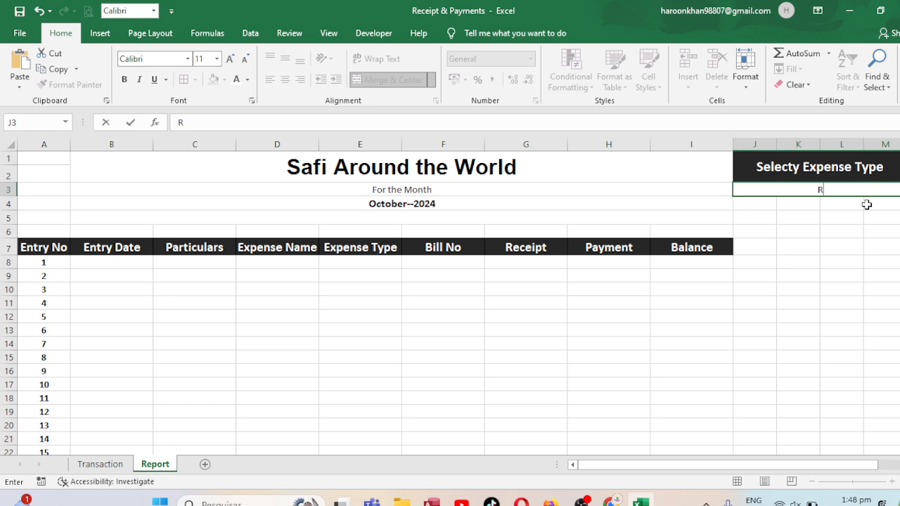
text(ecipt)
key(Return)
click(847, 191)
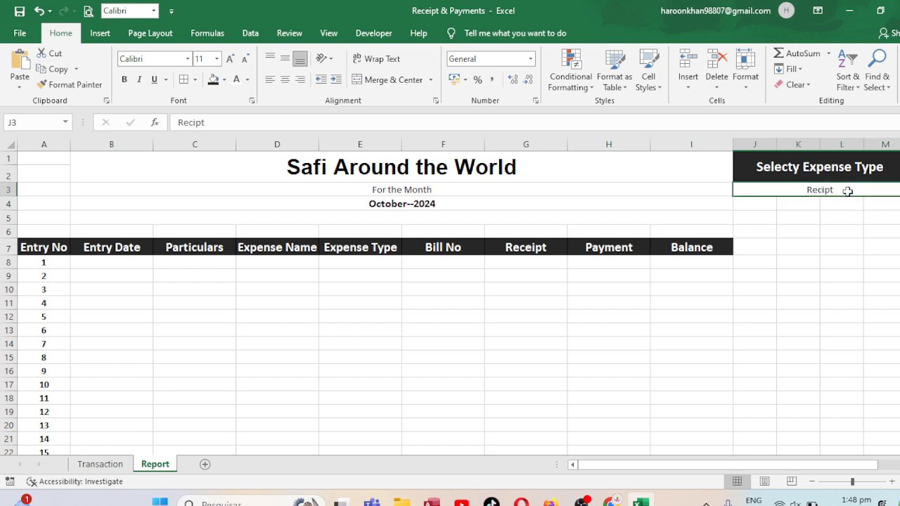
Inspect the lookup formula in B8 of the Report sheet and the Expense Type spelling in E7 of the Transaction sheet
click(122, 263)
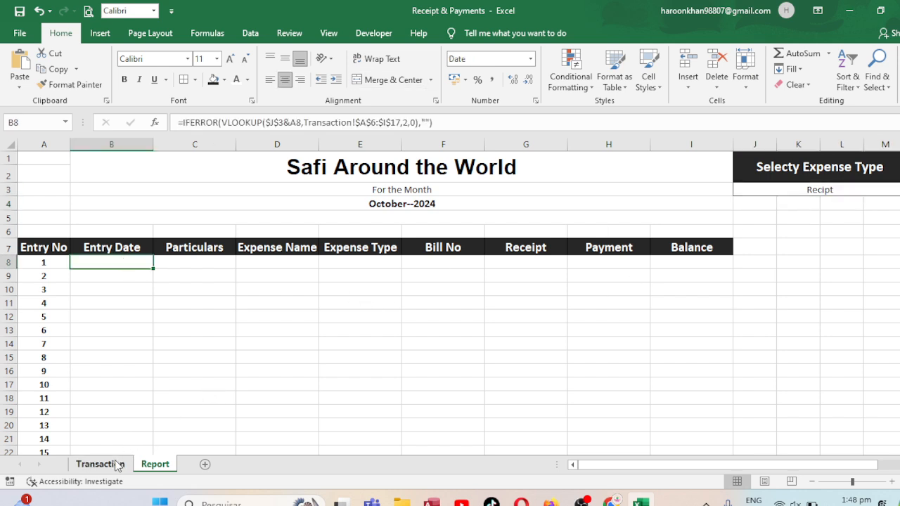
click(99, 464)
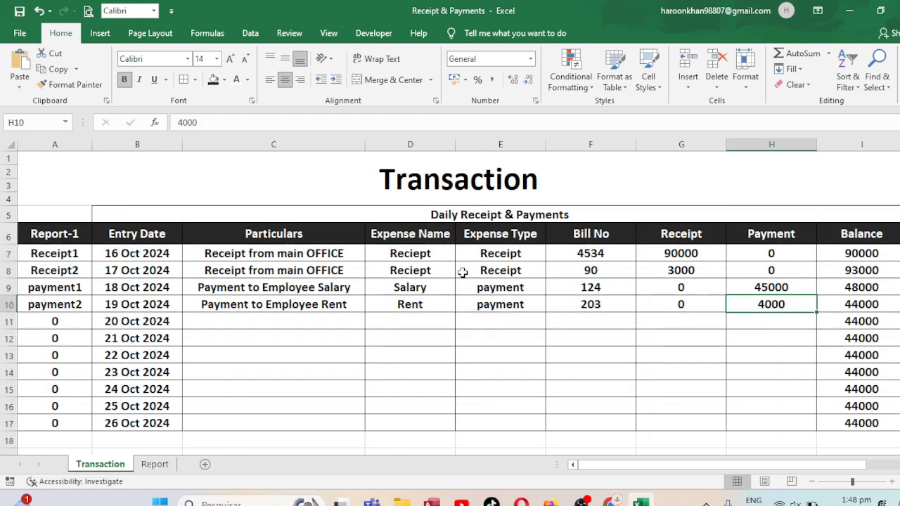
click(504, 260)
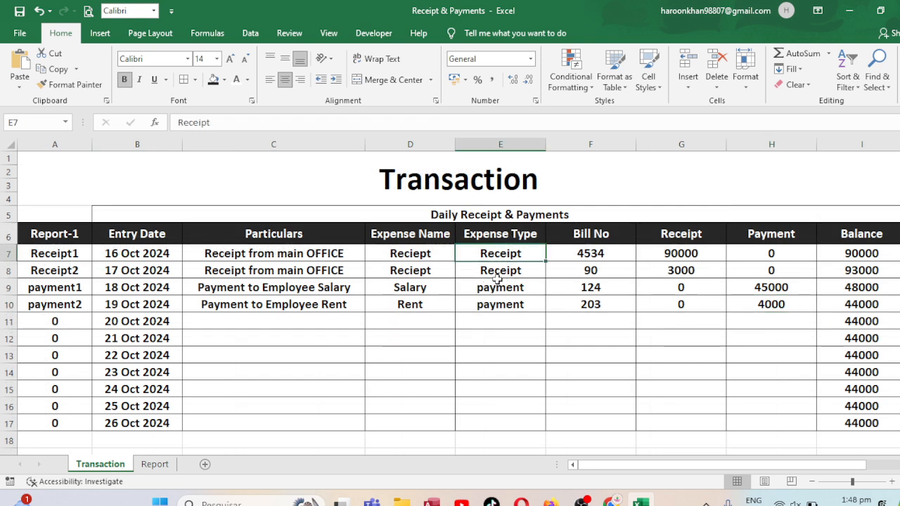
Correct the expense type in J3 of the Report sheet to "Receipt"
click(160, 464)
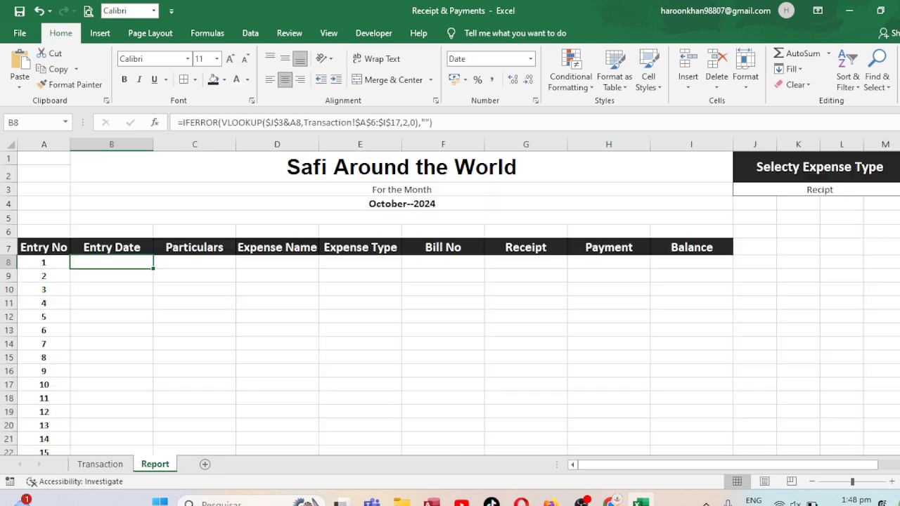
click(856, 193)
text(Re)
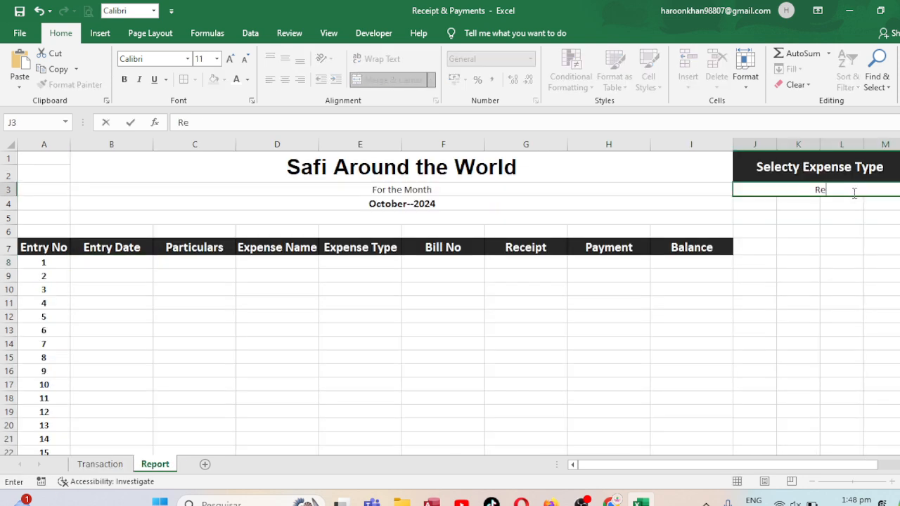
text(ceipt)
key(Return)
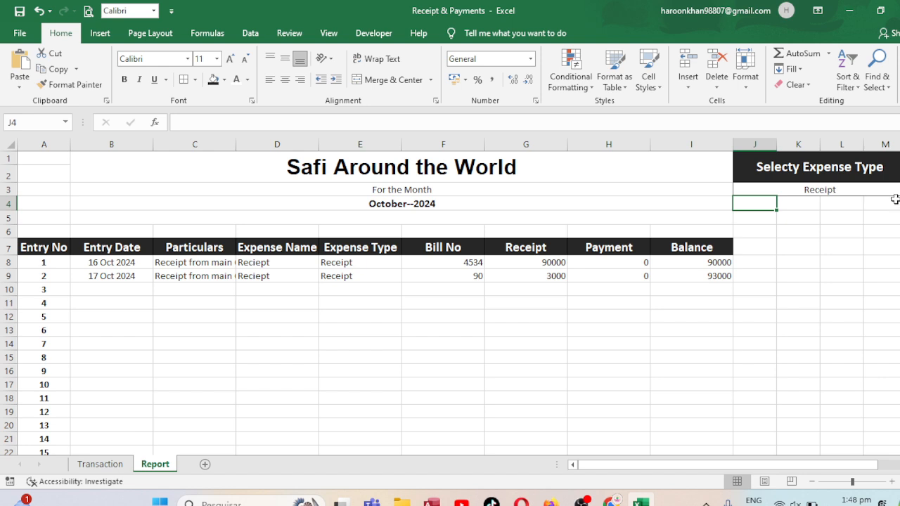
Set the report's expense type in J3 to "Payment"
click(868, 190)
text(Pa)
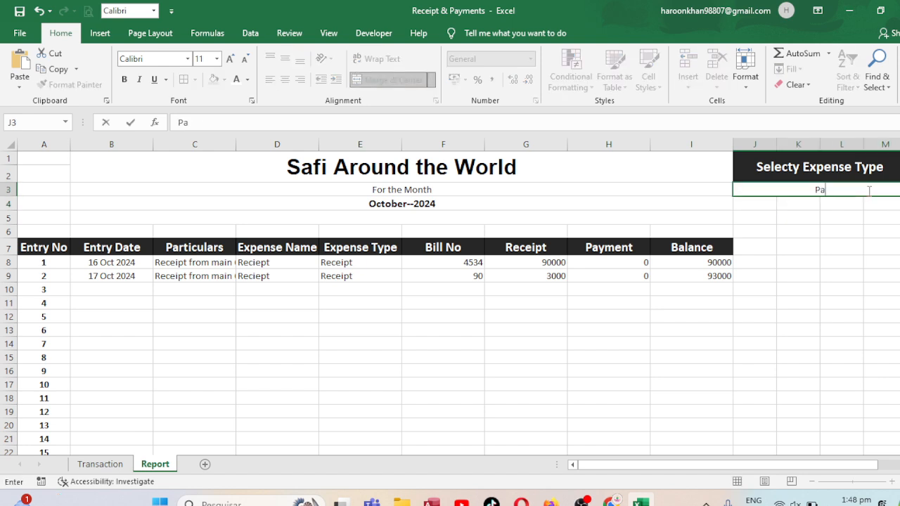
text(yment)
key(Return)
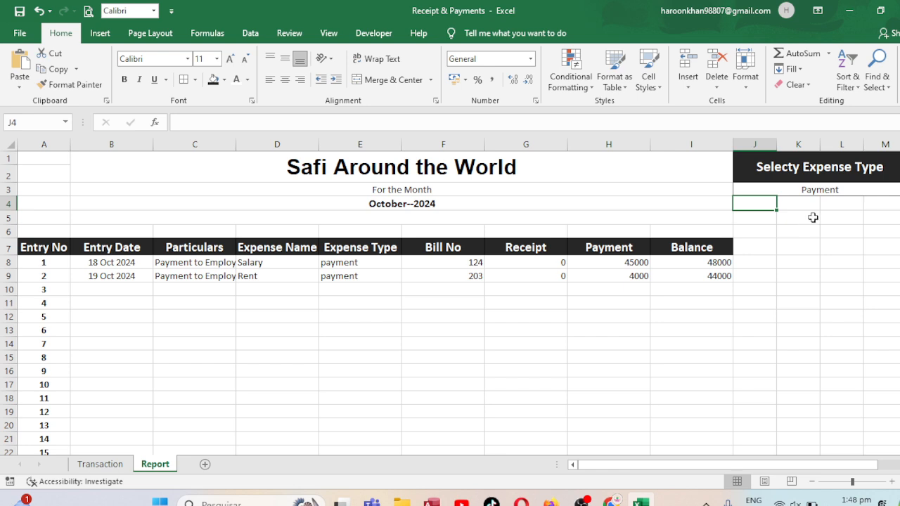
Total the Payment column in I6 with a SUM over H8:H96
click(609, 232)
click(673, 231)
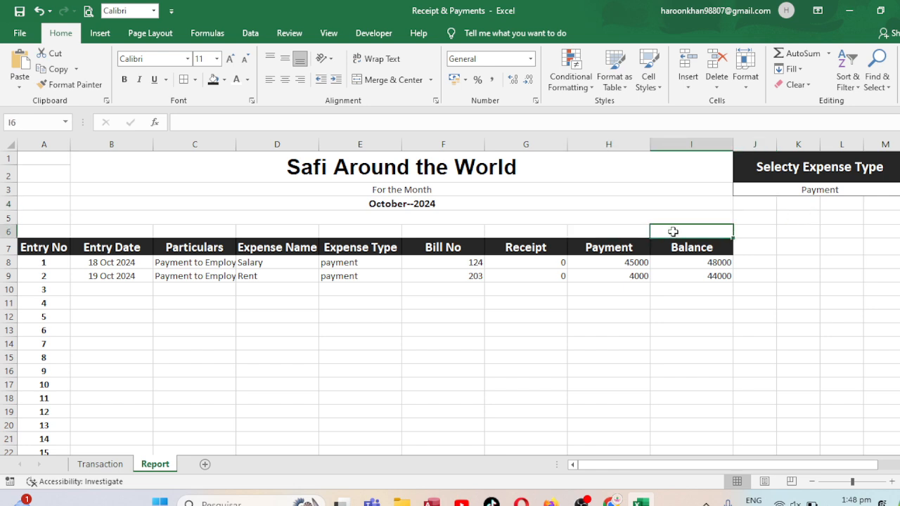
text(=su)
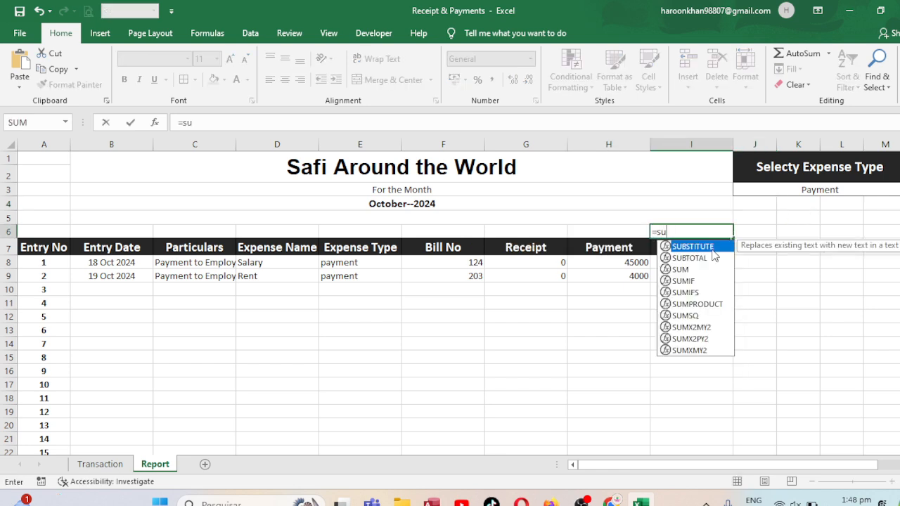
text(m()
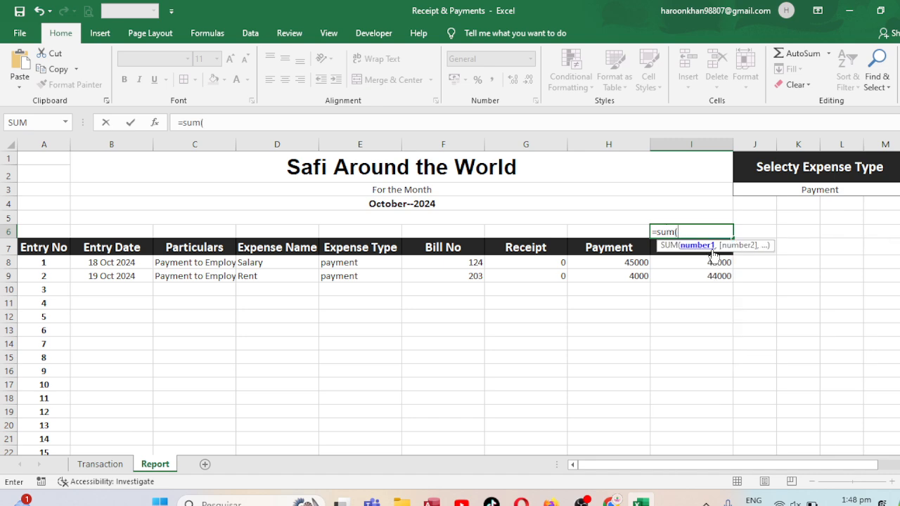
click(622, 262)
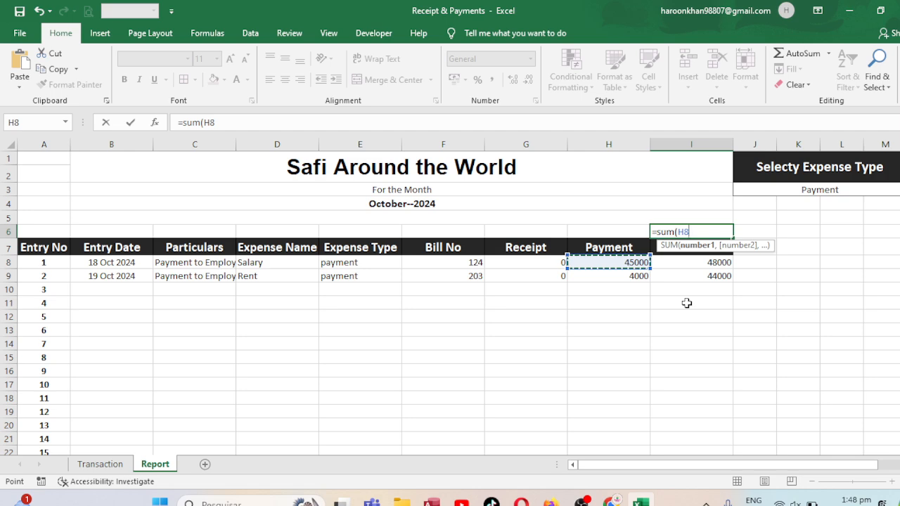
key(ctrl+shift+Down)
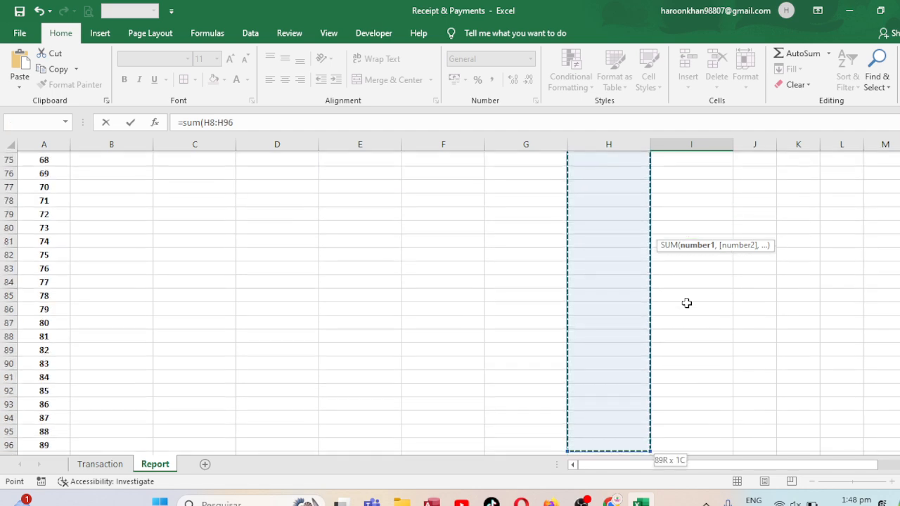
key(Return)
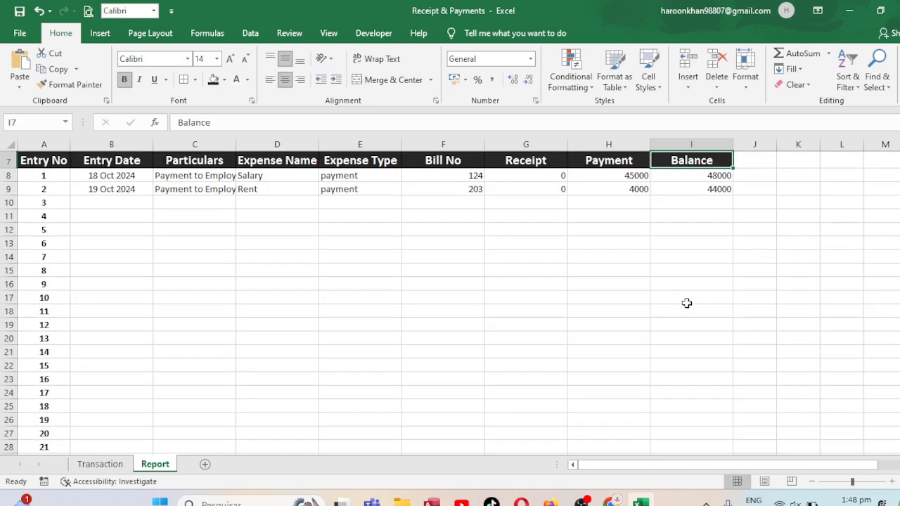
Label the payment total by entering "Payment" in H6
key(Up)
key(ctrl+Home)
key(Down)
key(Right)
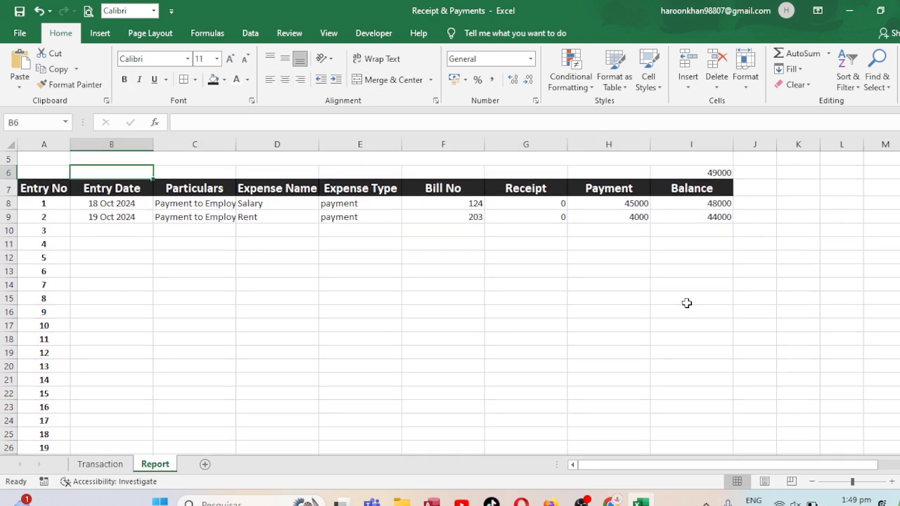
click(627, 171)
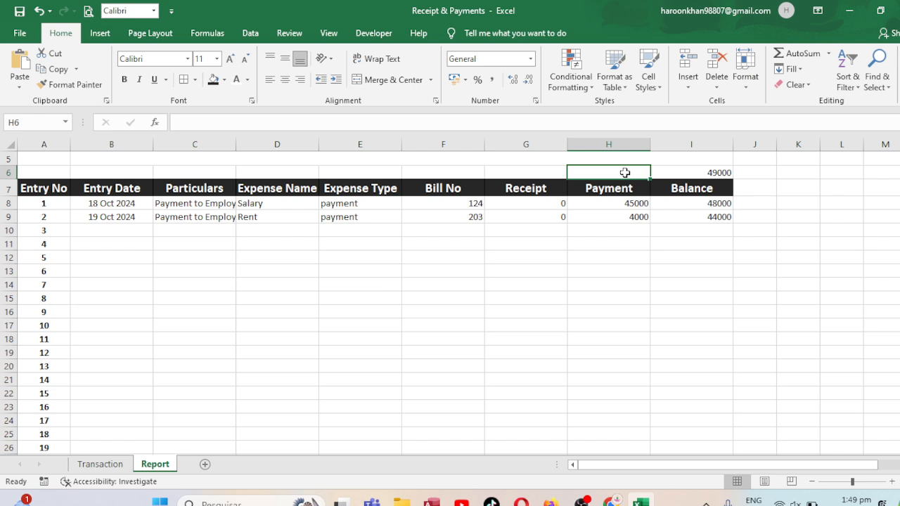
text(Payment)
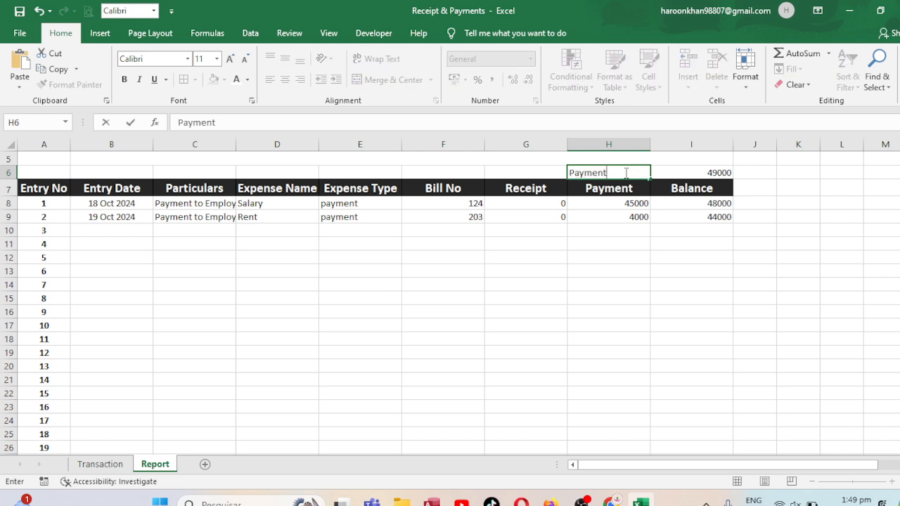
key(Left)
key(Left)
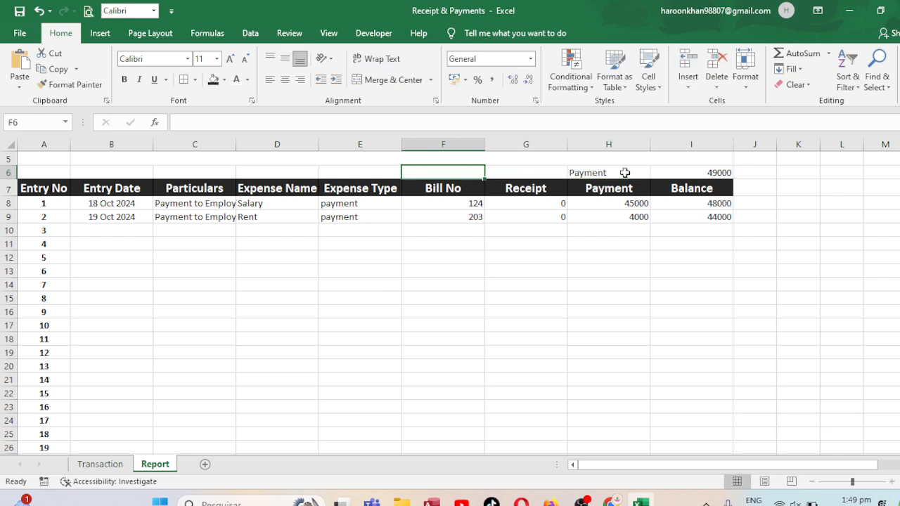
Total the Receipt column in G6 with a SUM from G8 down to the end of the report rows
key(Right)
text(=)
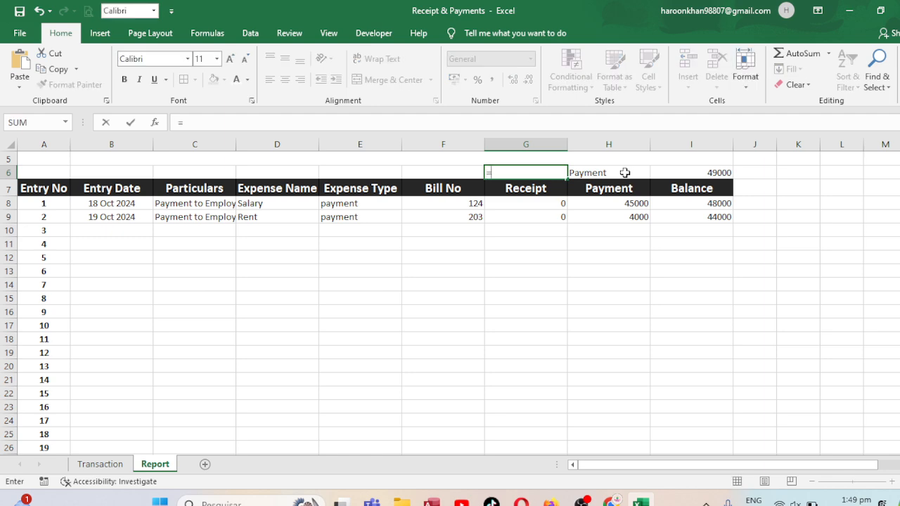
text(sum()
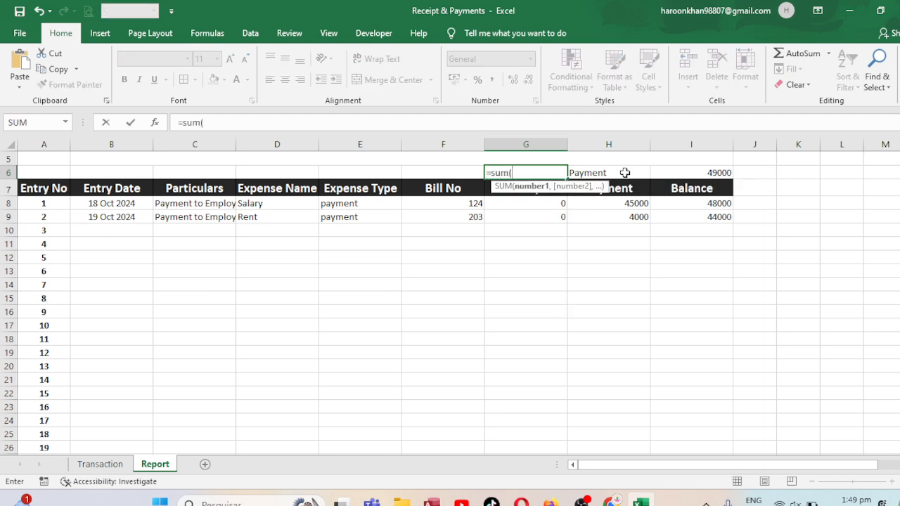
click(531, 203)
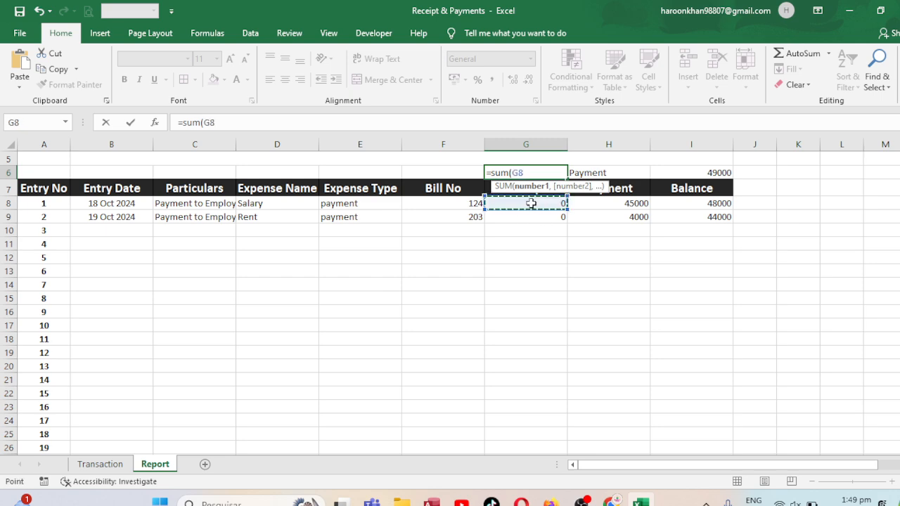
key(ctrl+shift+Down)
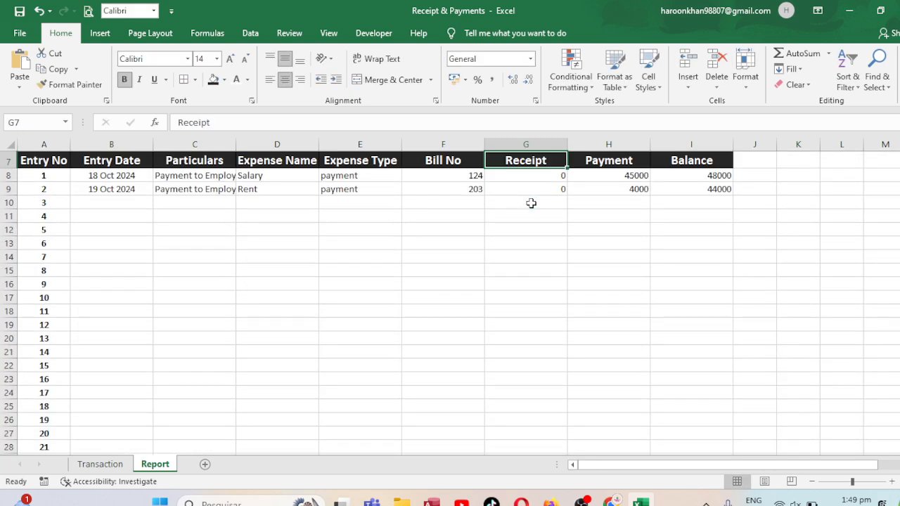
Label the receipt total by entering "Receipt" in F6
key(Up)
key(Up)
key(Up)
key(Up)
key(Down)
key(Down)
key(Down)
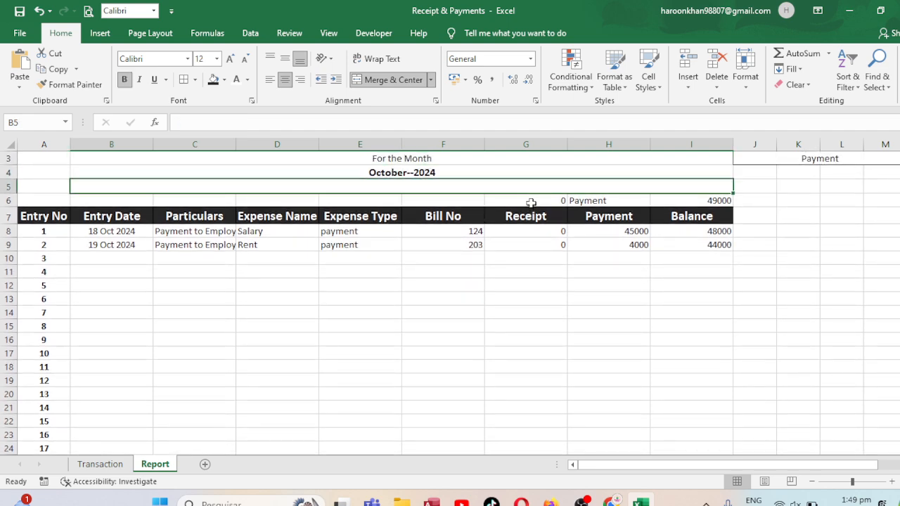
key(Left)
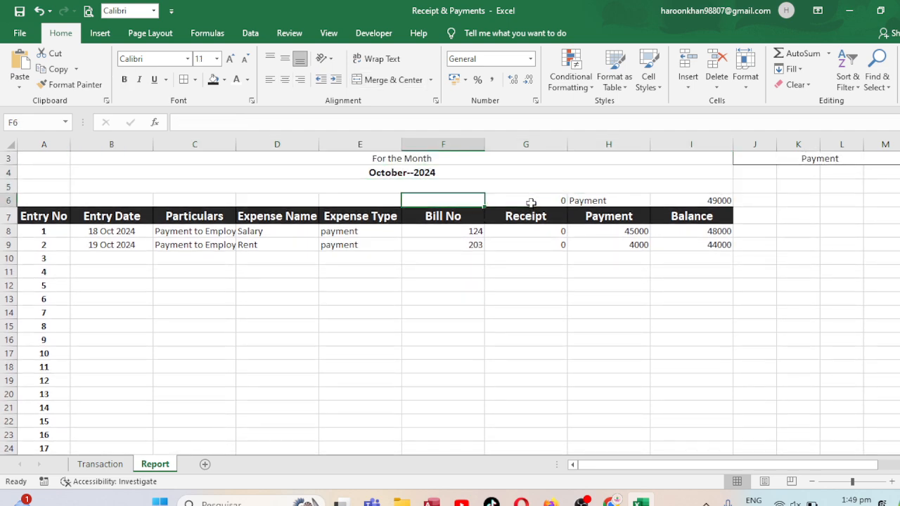
text(Receipt)
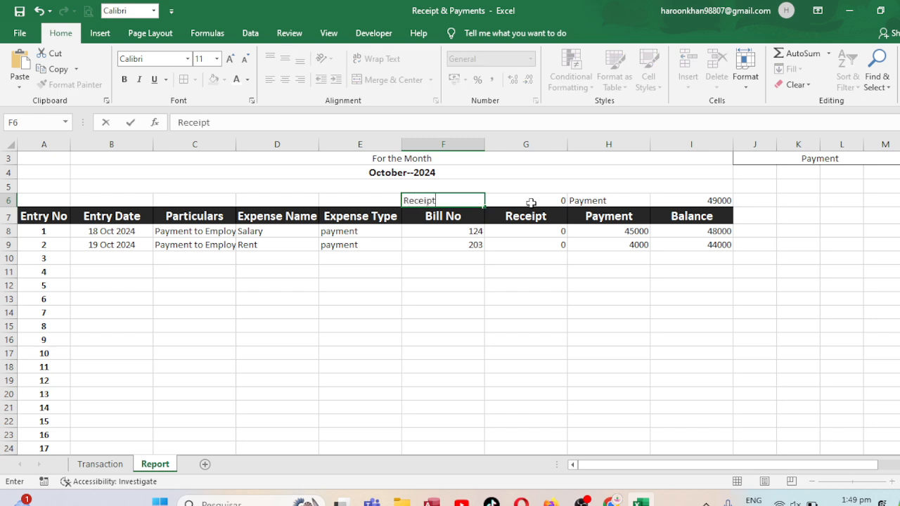
key(Left)
key(Left)
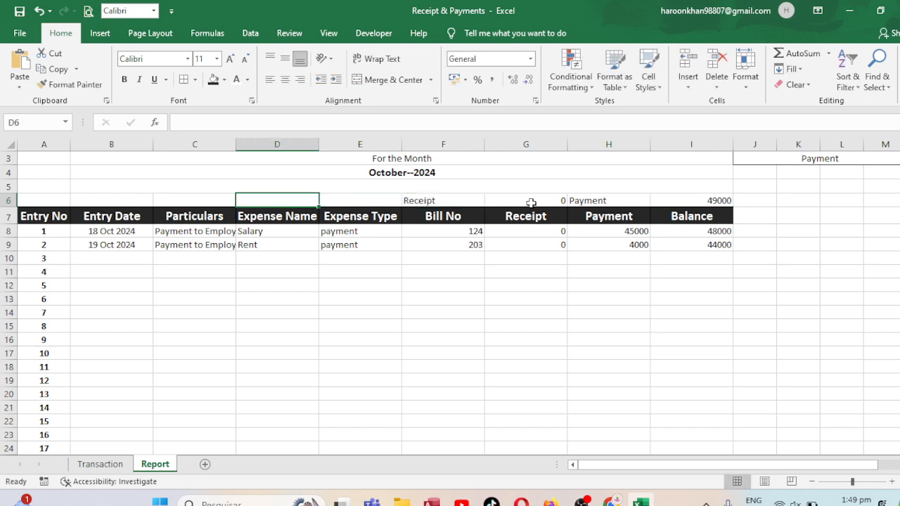
Calculate the balance in D6 as the receipt total minus the payment total with =G6-I6
text(=)
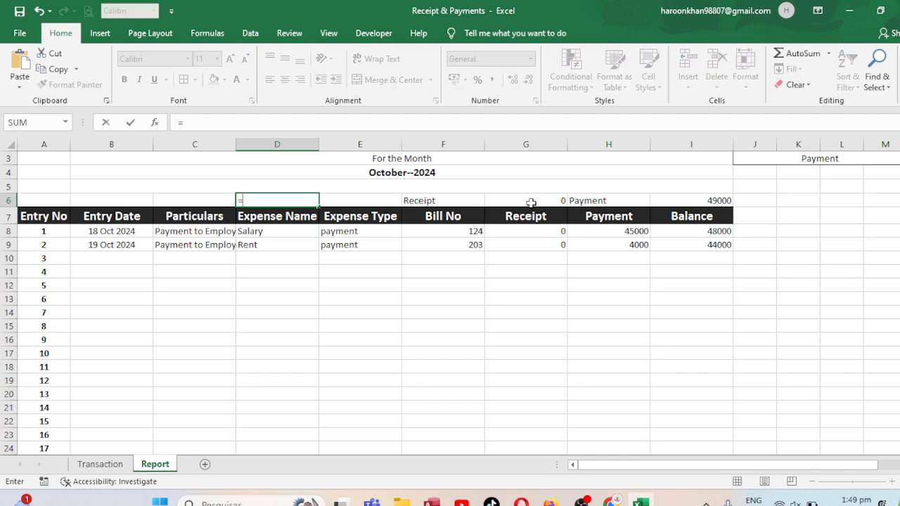
click(543, 198)
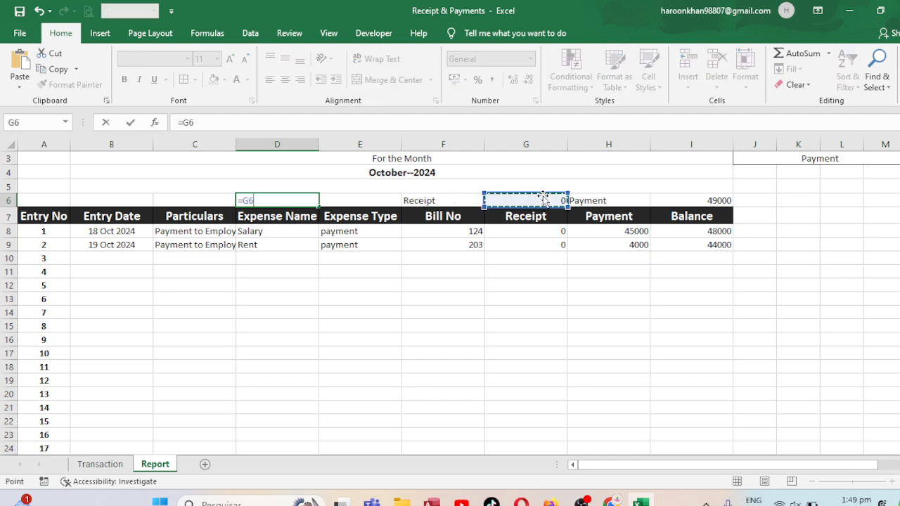
text(-)
click(689, 200)
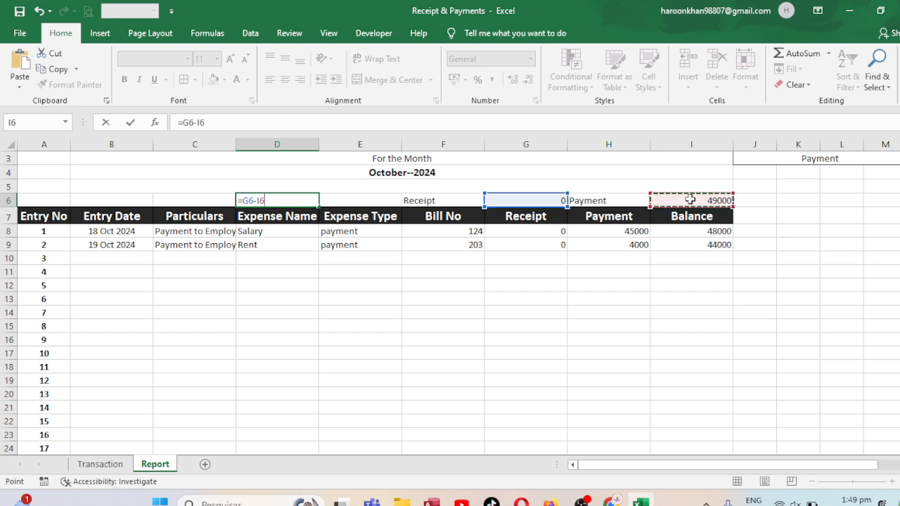
key(Return)
click(290, 189)
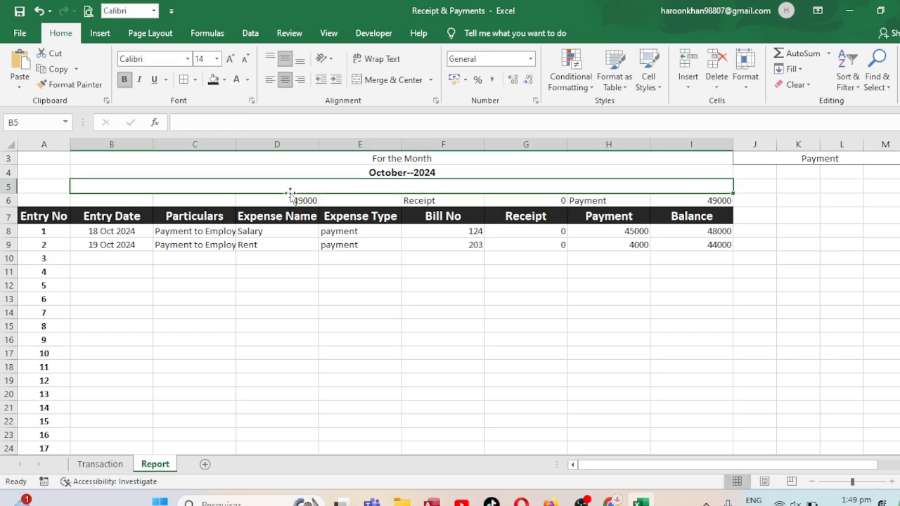
click(289, 200)
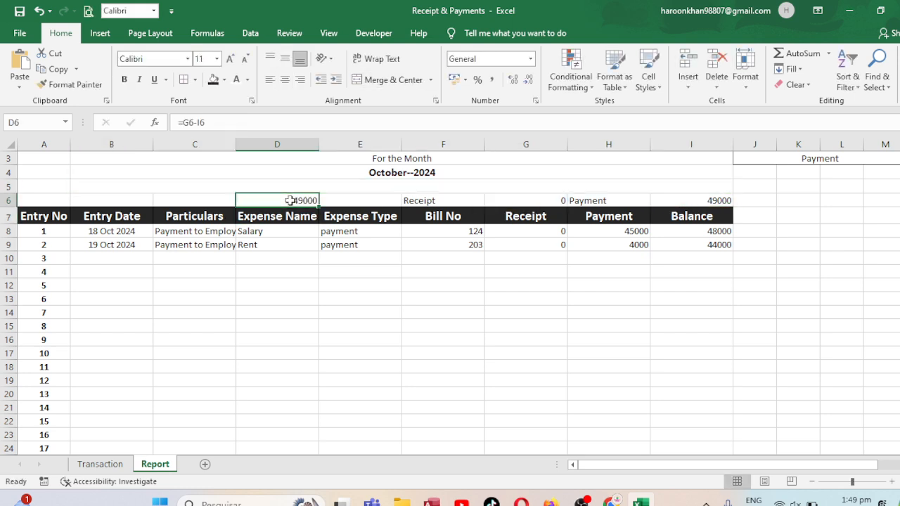
Label the balance total by entering "Balance" in C6
click(184, 199)
text(b)
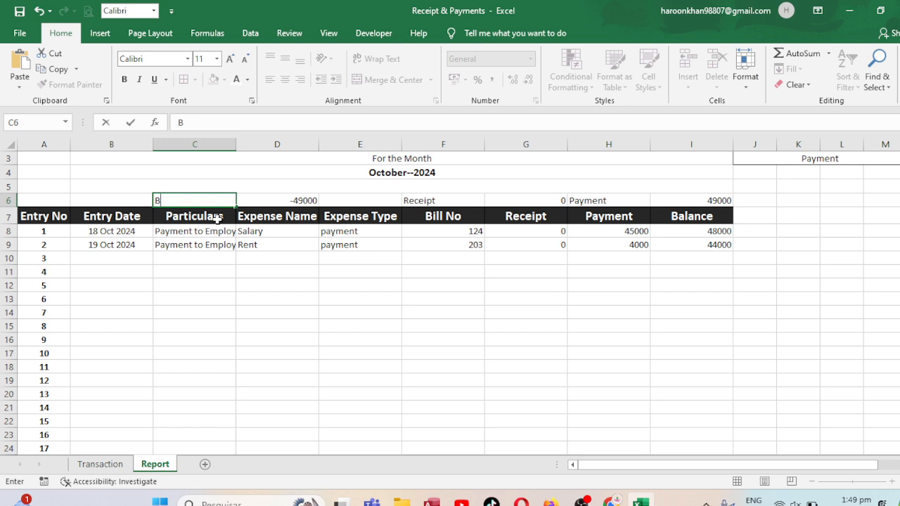
text(alance)
key(ctrl+Return)
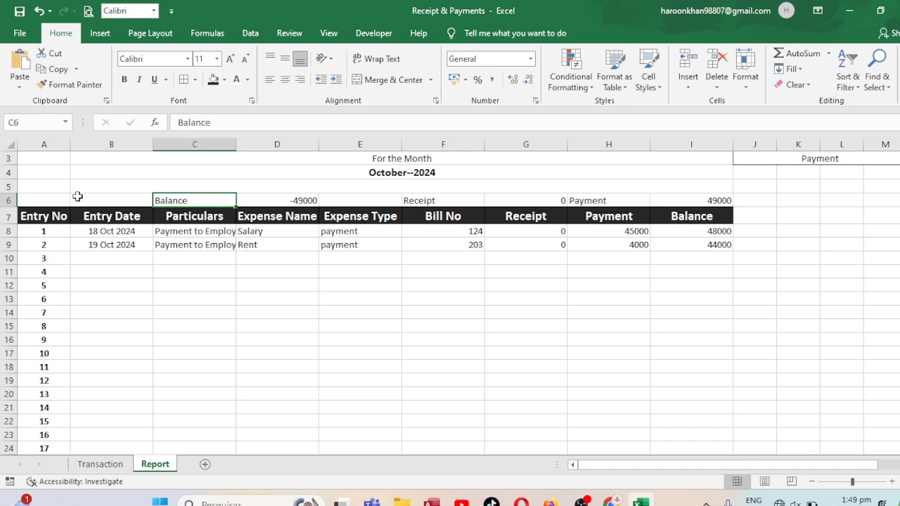
Fill the totals row A6:I6 with a medium grey theme colour
drag(57, 200, 696, 198)
click(225, 80)
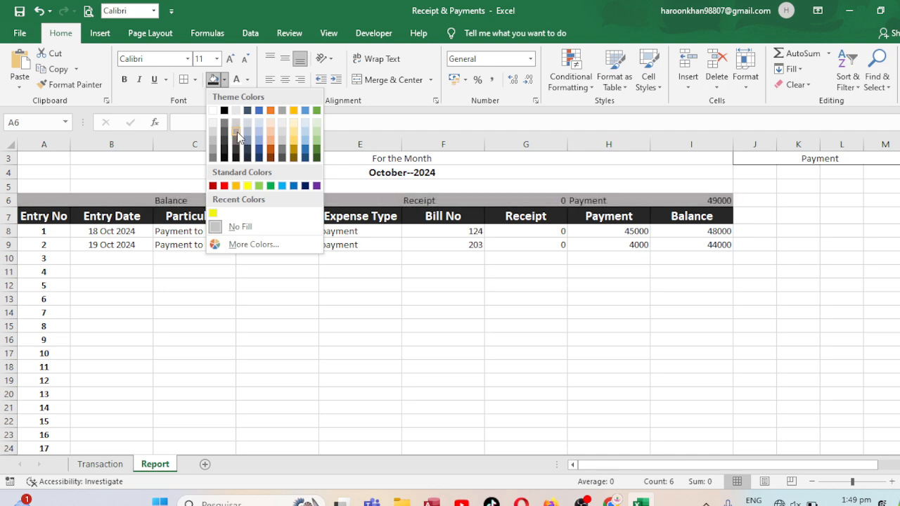
click(238, 137)
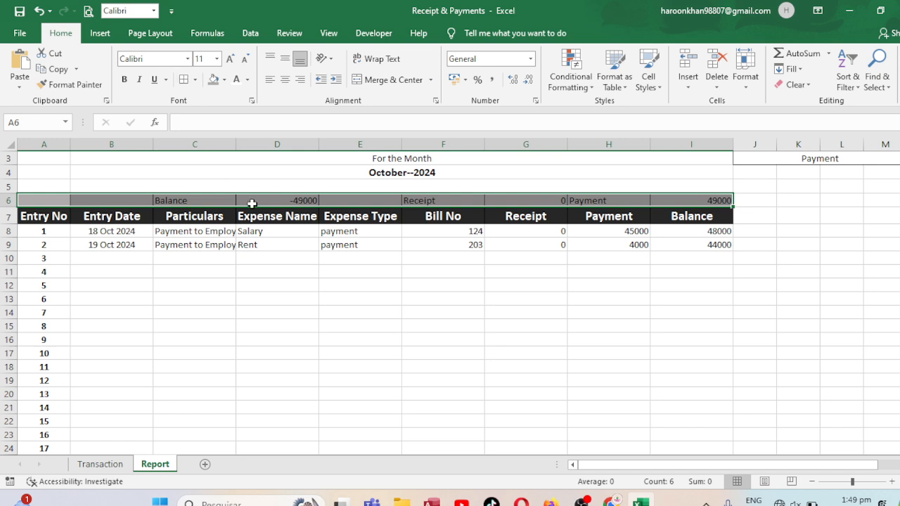
Format the Balance label in C6 as bold at font size 16
drag(46, 203, 99, 203)
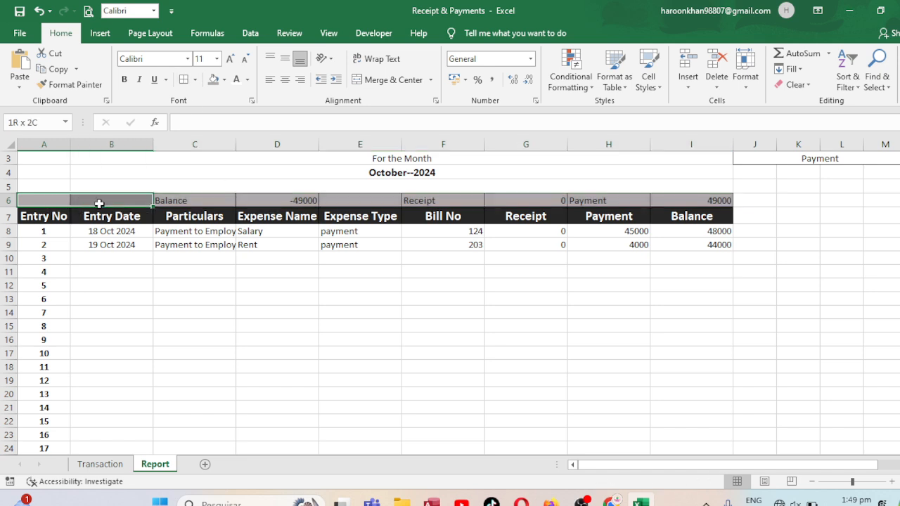
click(171, 199)
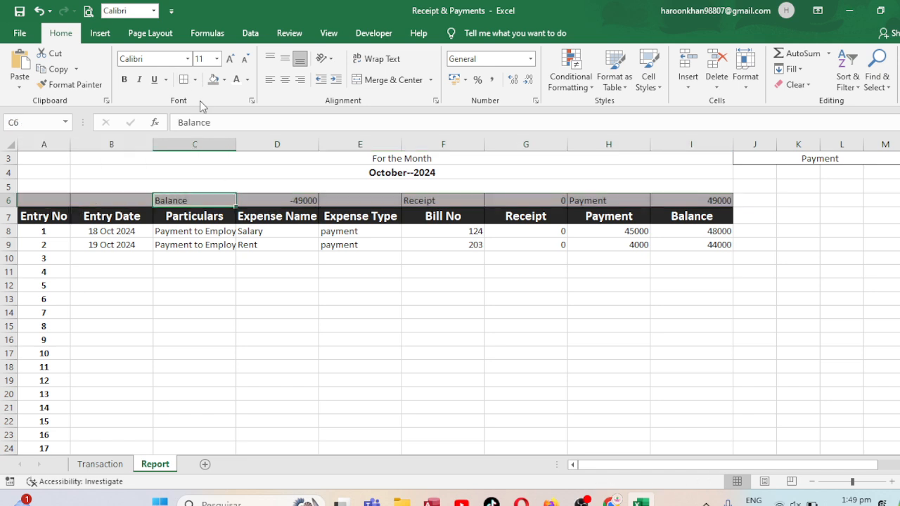
click(230, 59)
click(231, 59)
click(230, 59)
click(124, 80)
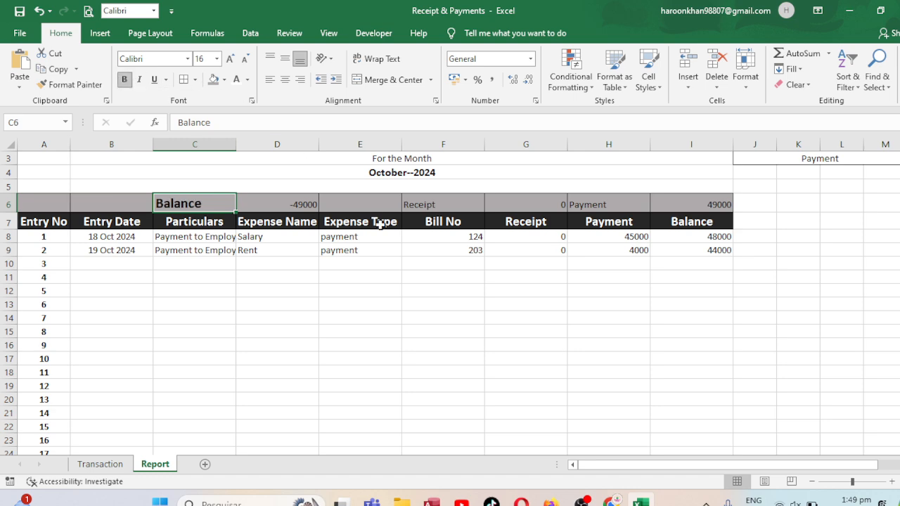
Format the totals in D6, G6 and I6 as size 14, bold, centred and with white text
click(297, 206)
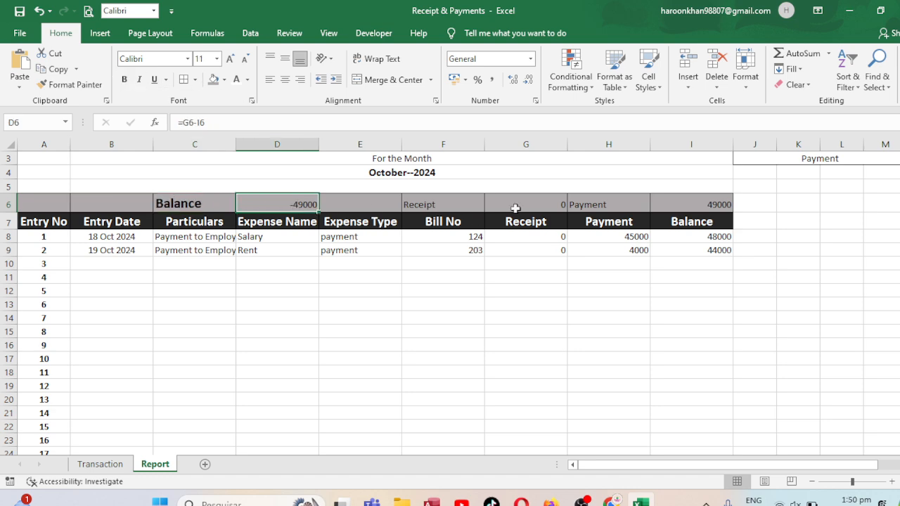
ctrl+click(555, 205)
ctrl+click(707, 204)
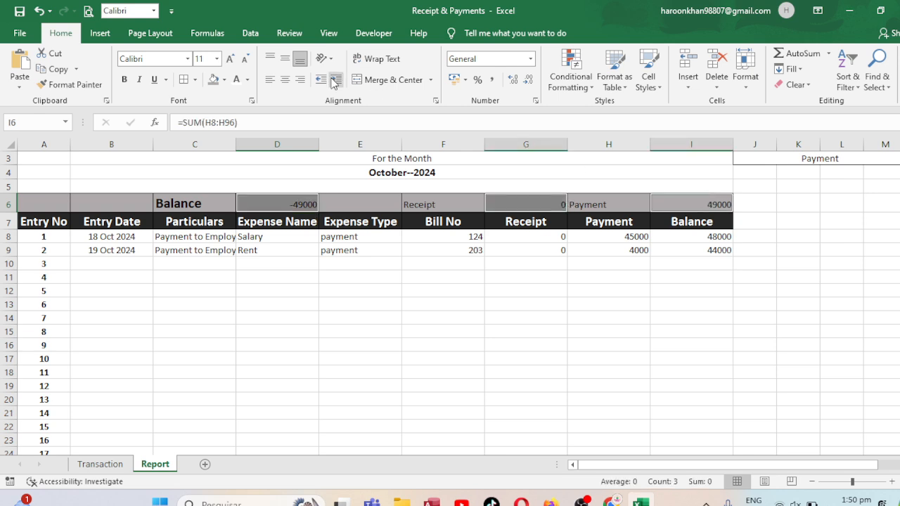
click(230, 59)
click(230, 59)
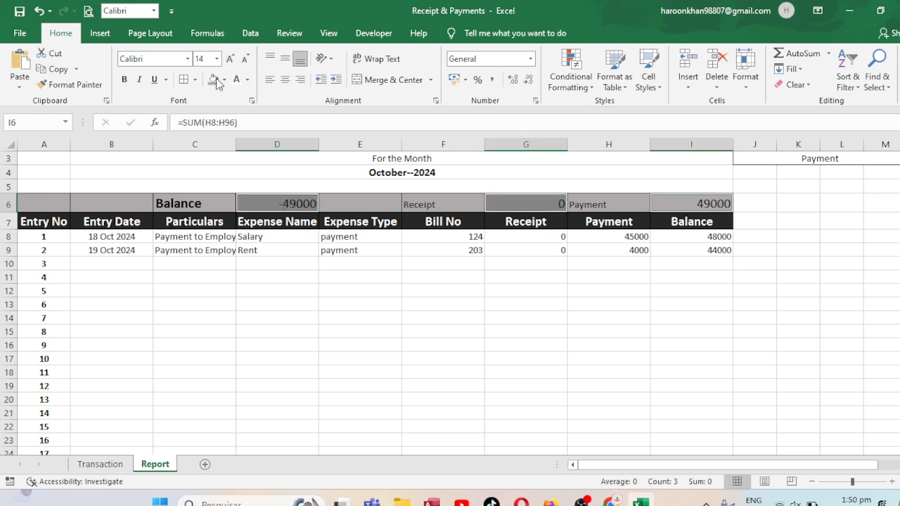
click(124, 79)
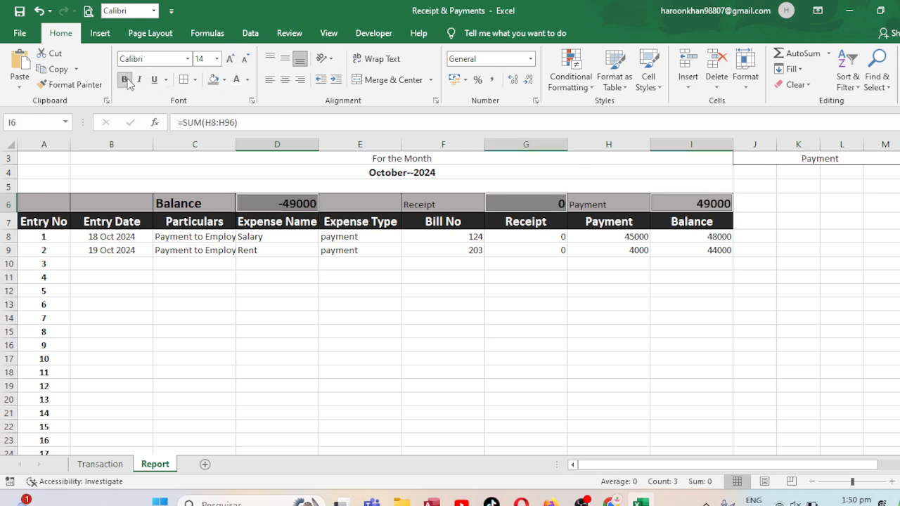
click(287, 80)
click(237, 80)
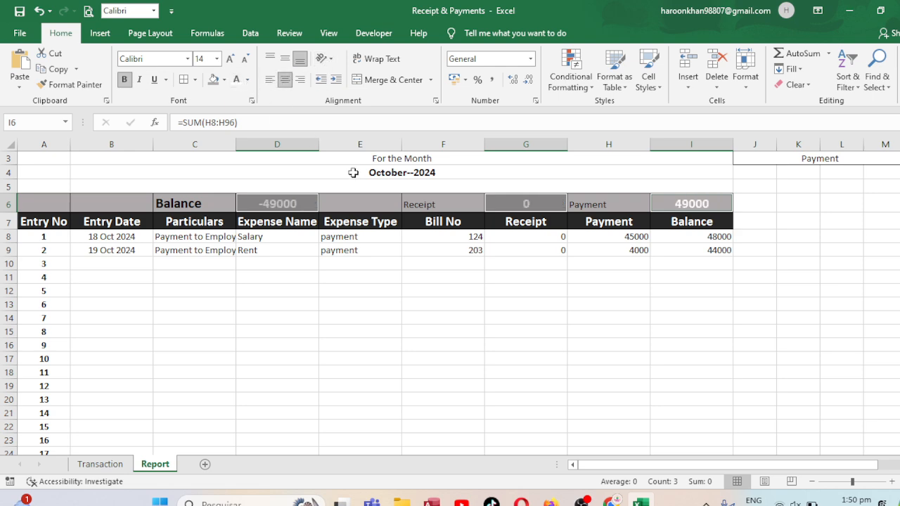
click(279, 291)
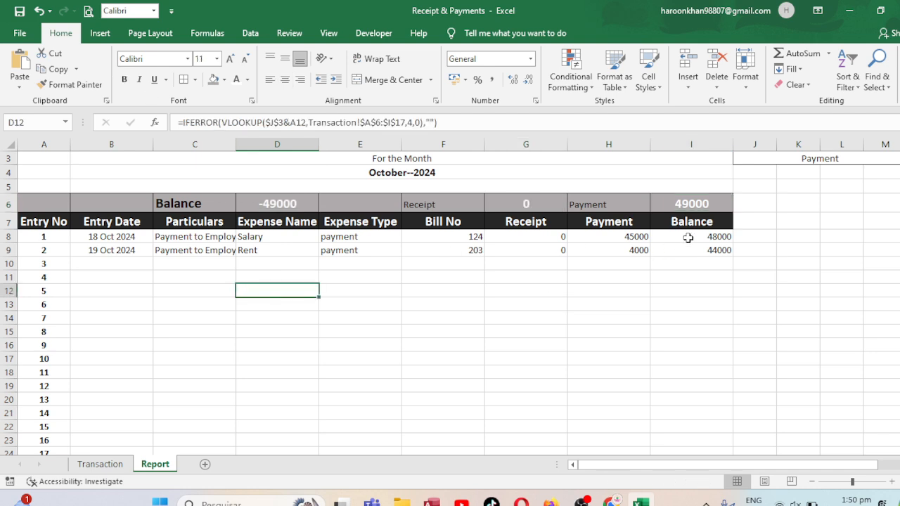
Set the Report sheet's expense type selection in J3 to Receipt
click(857, 158)
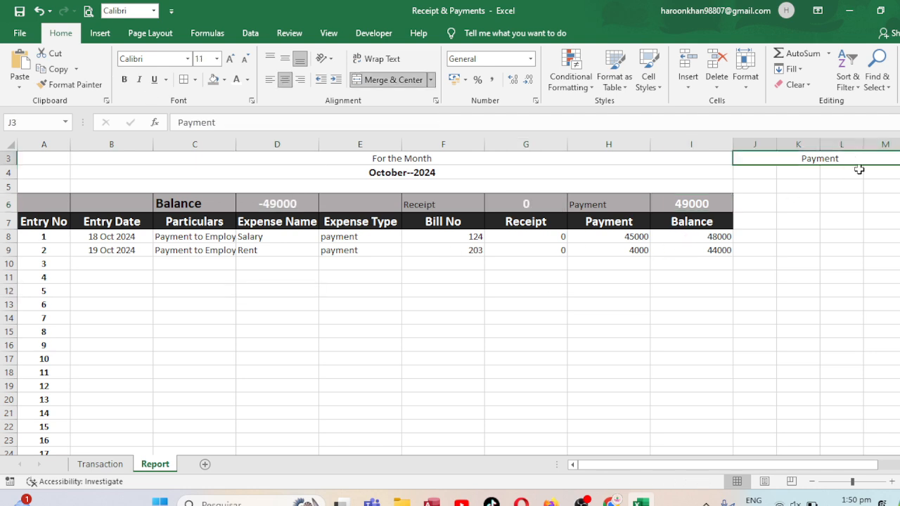
text(re)
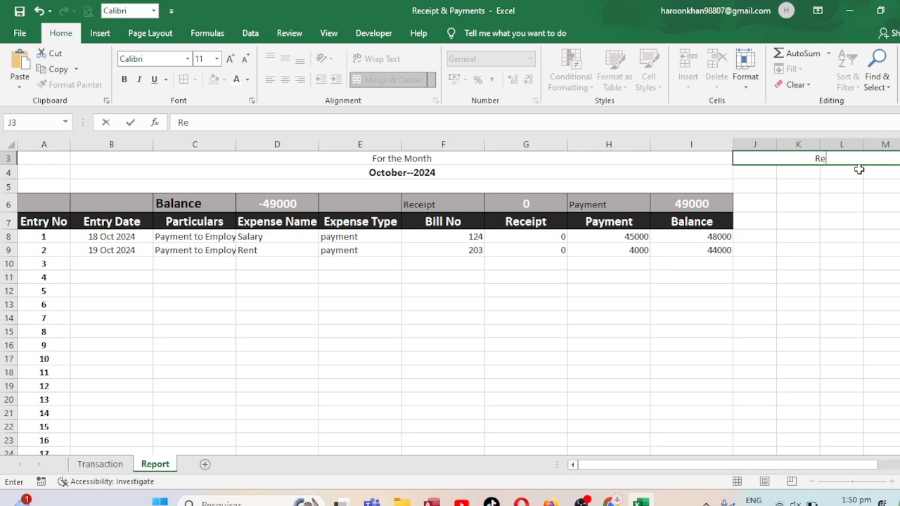
text(ceipt)
key(Return)
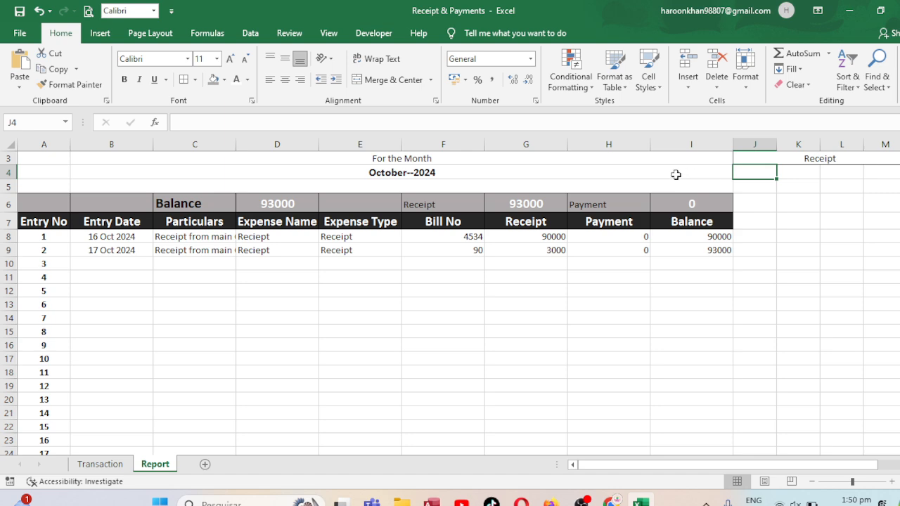
click(834, 159)
scroll(872, 163, up, 1)
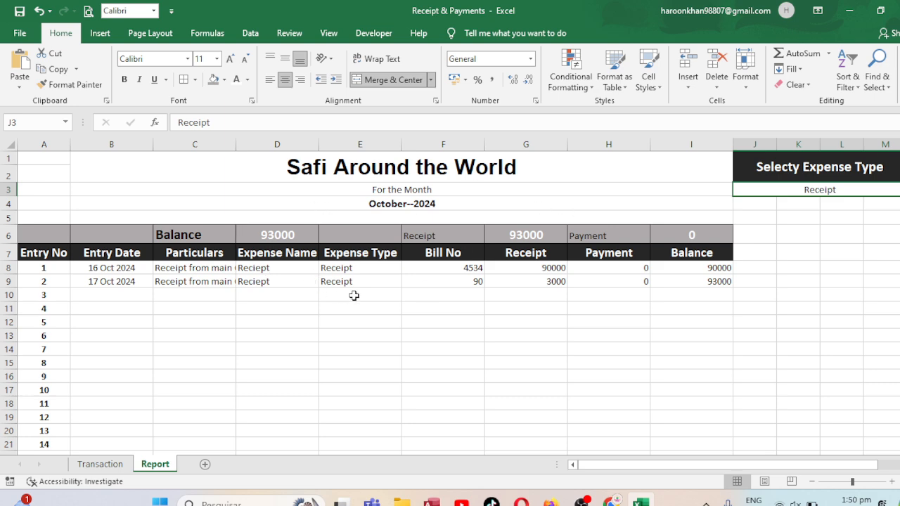
On the Transaction sheet, enter "Payment foR LOAN" as the particulars of the 20 Oct 2024 entry in C11
click(100, 464)
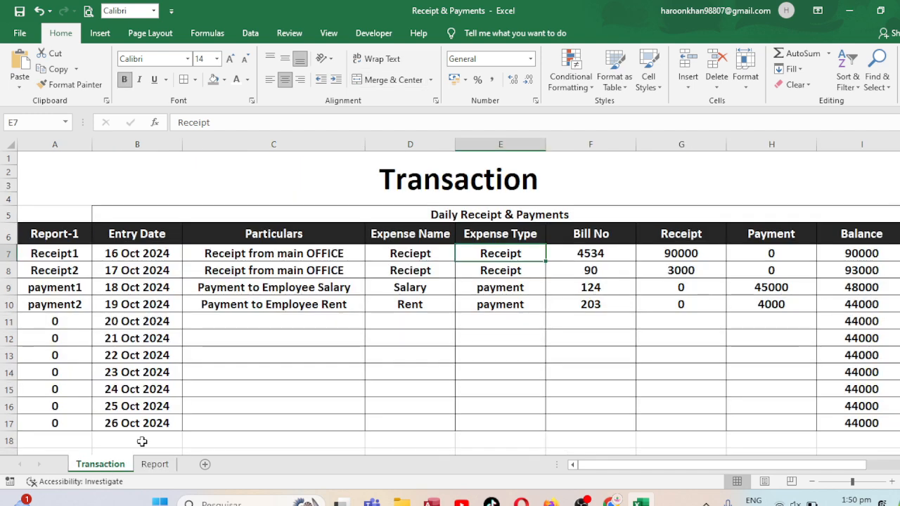
click(277, 323)
text(Pa)
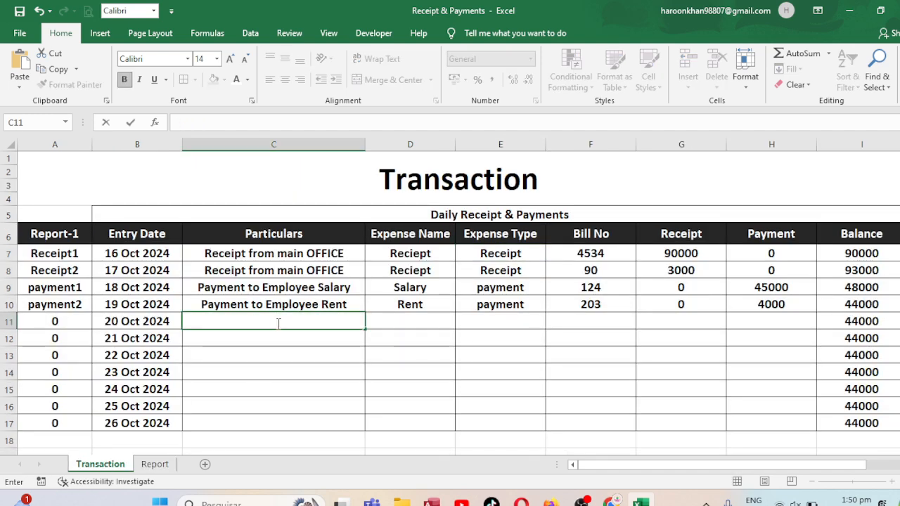
text(Payment )
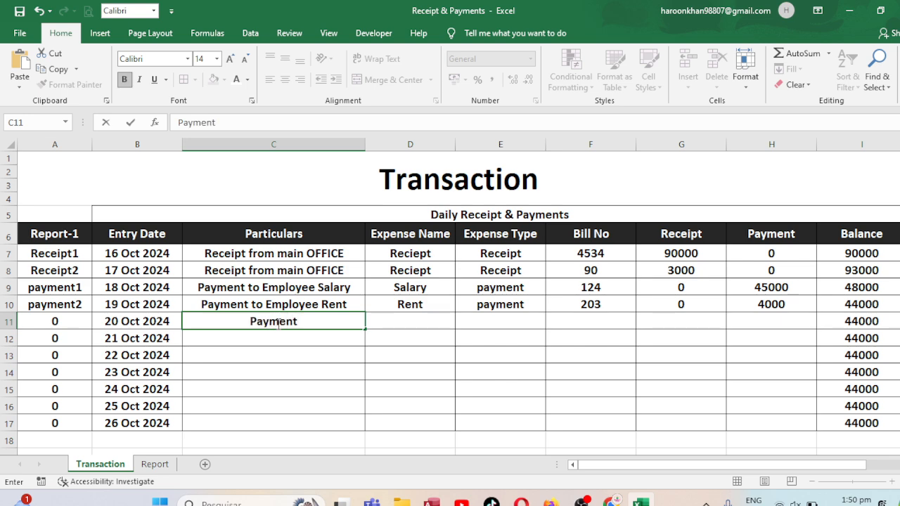
text(to)
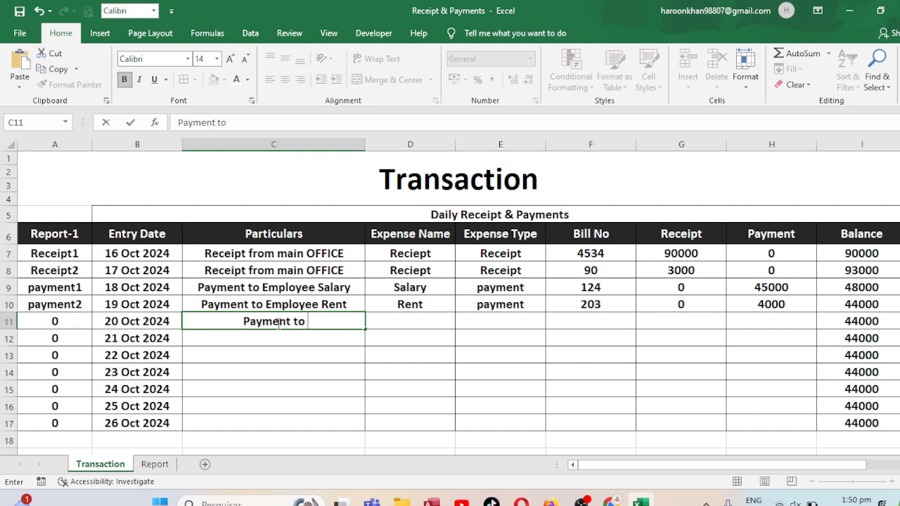
key(BackSpace)
key(BackSpace)
key(BackSpace)
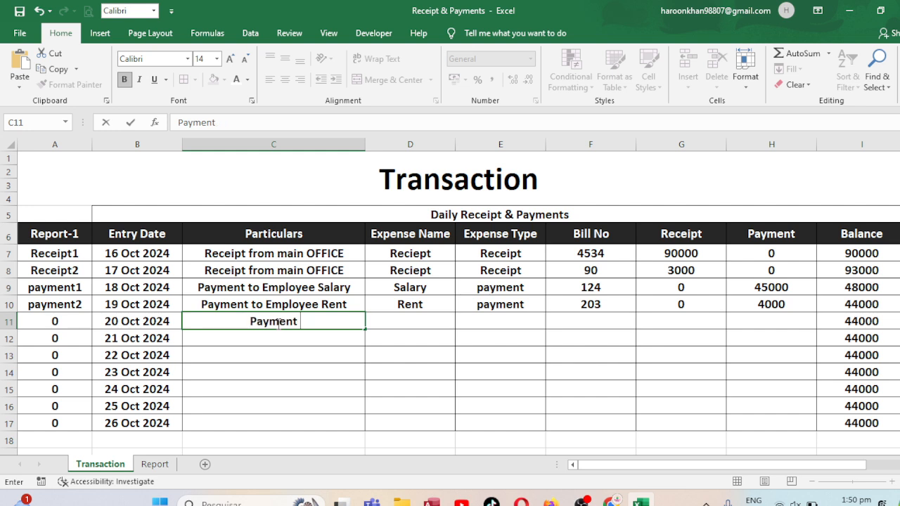
text(fo)
key(BackSpace)
key(BackSpace)
text(fo)
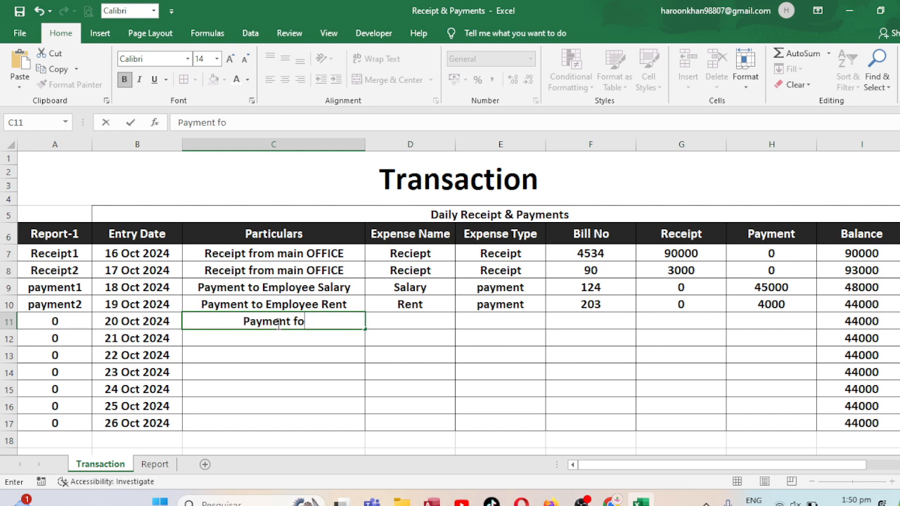
text(R LOA)
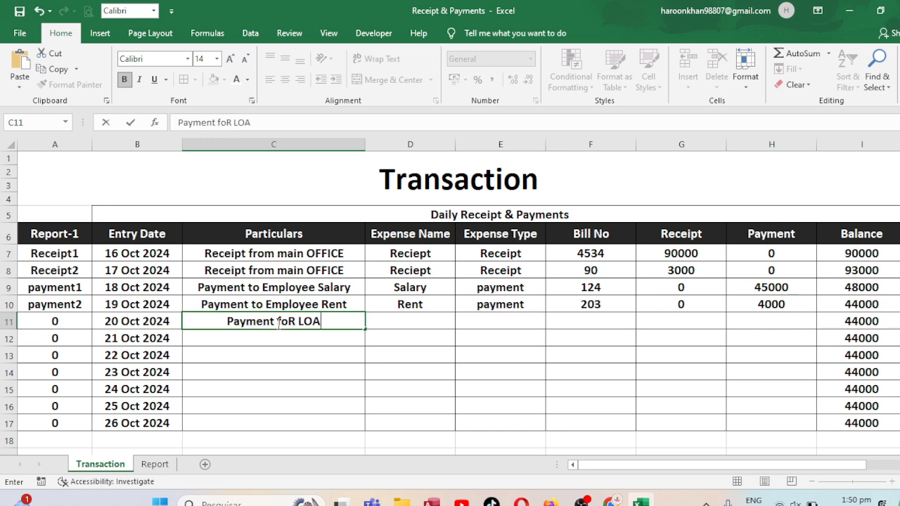
key(BackSpace)
key(BackSpace)
text(OAN)
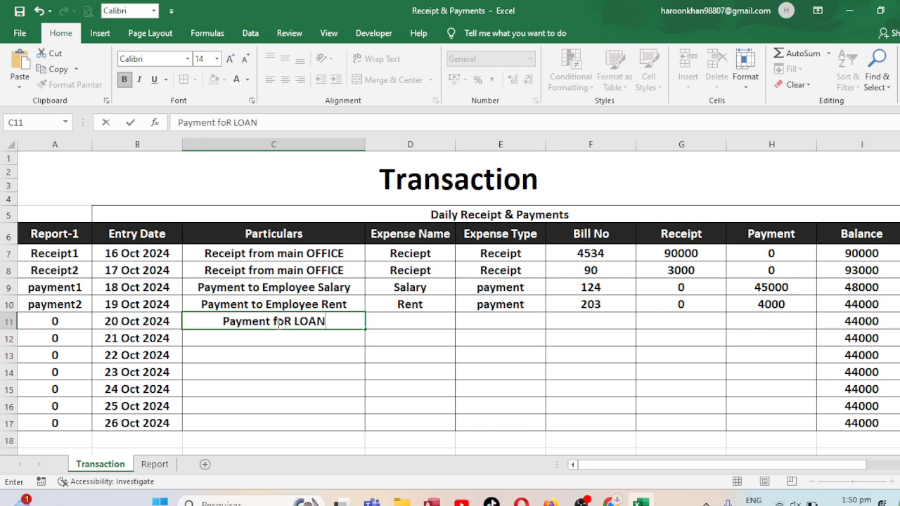
key(Tab)
Complete the 20 Oct 2024 entry in row 11 with expense name LOAN, type payment, bill number 454, receipt 0 and payment 3000
text(K)
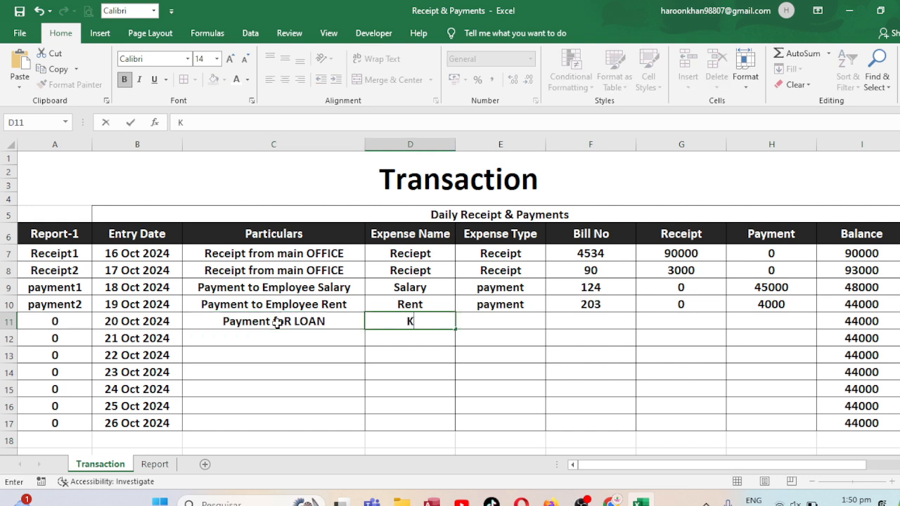
text(LOAN)
key(Tab)
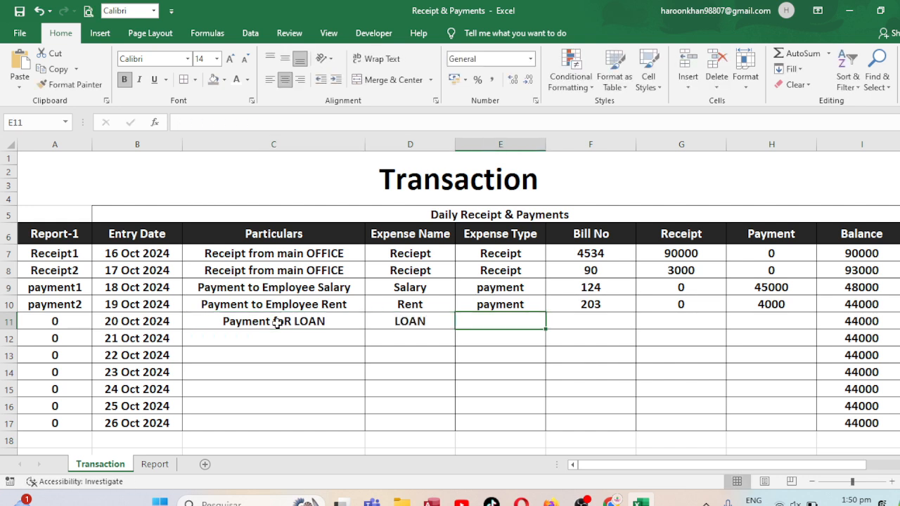
text(p)
key(Tab)
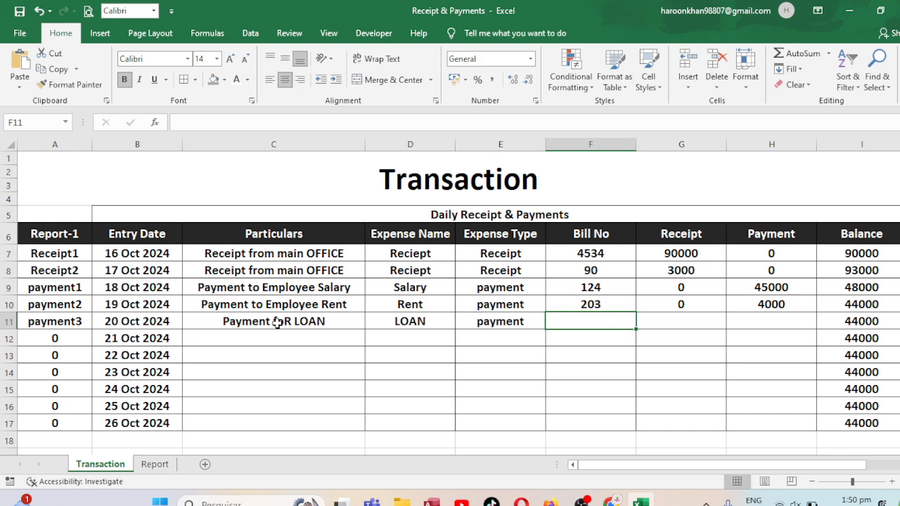
text(454)
key(Tab)
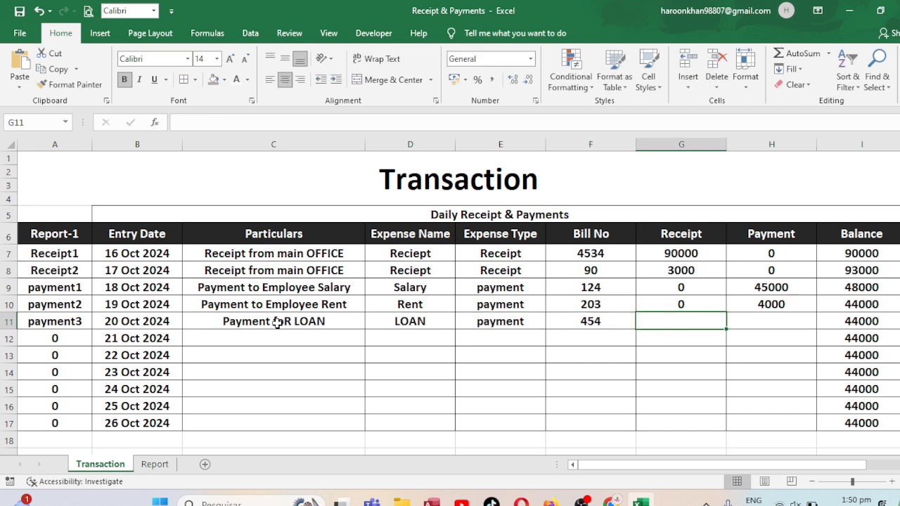
text(0)
key(Tab)
text(3000)
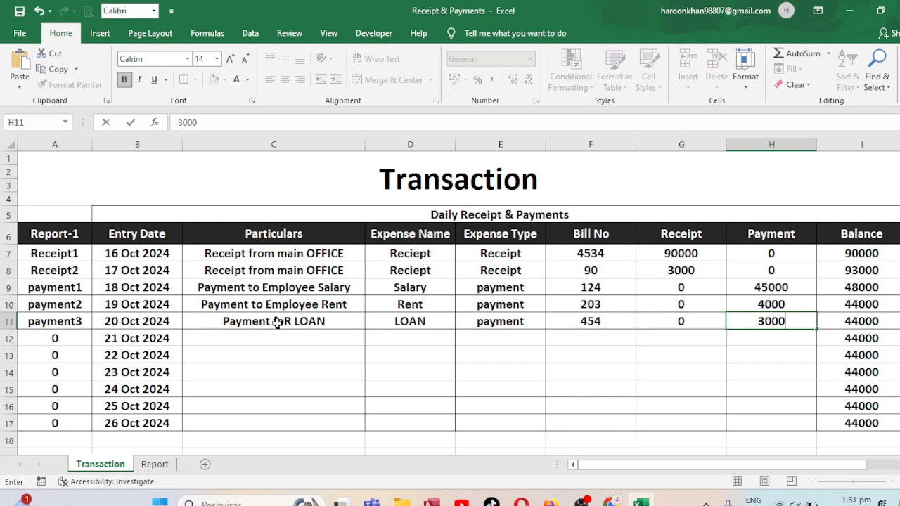
key(ctrl+Return)
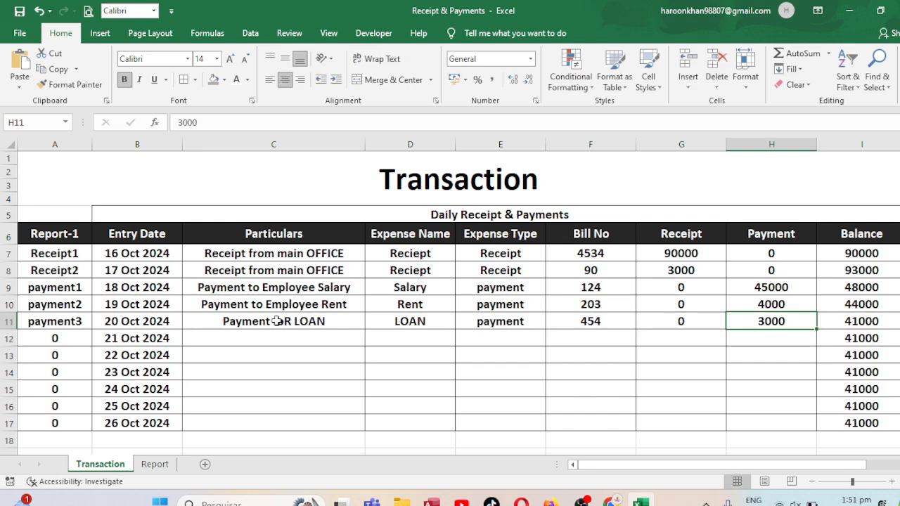
Set the Report sheet's expense type selection in J3 to payment
click(155, 465)
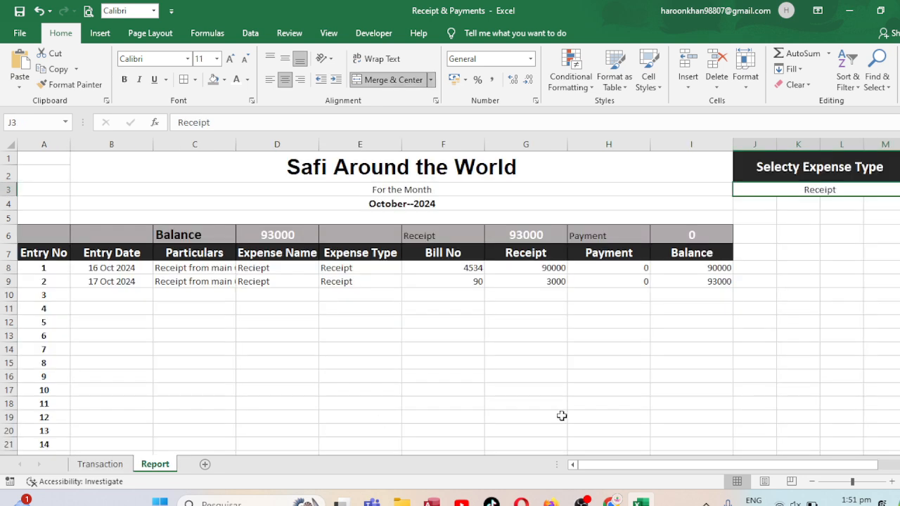
text(p)
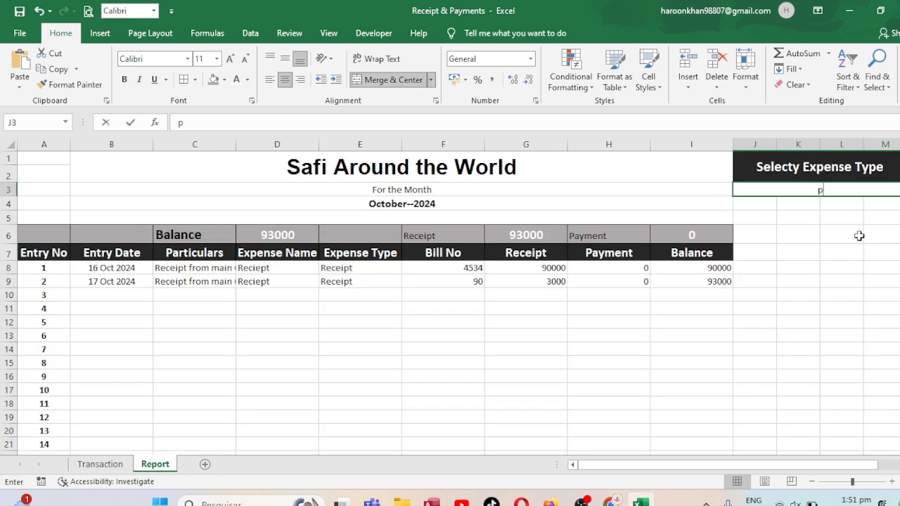
text(ayment)
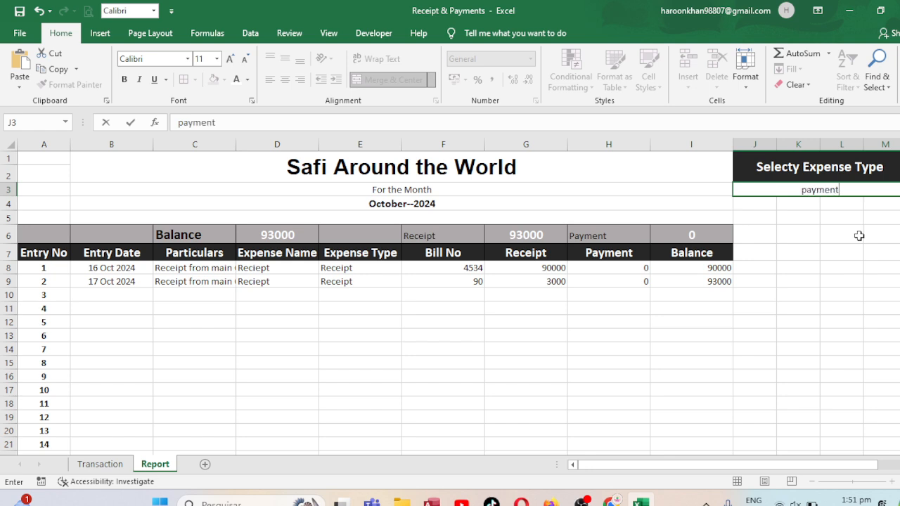
key(Return)
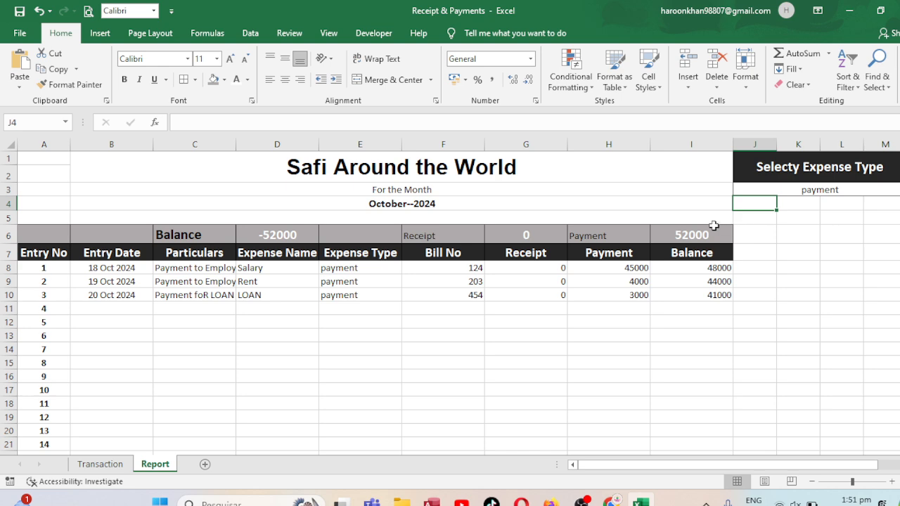
click(811, 188)
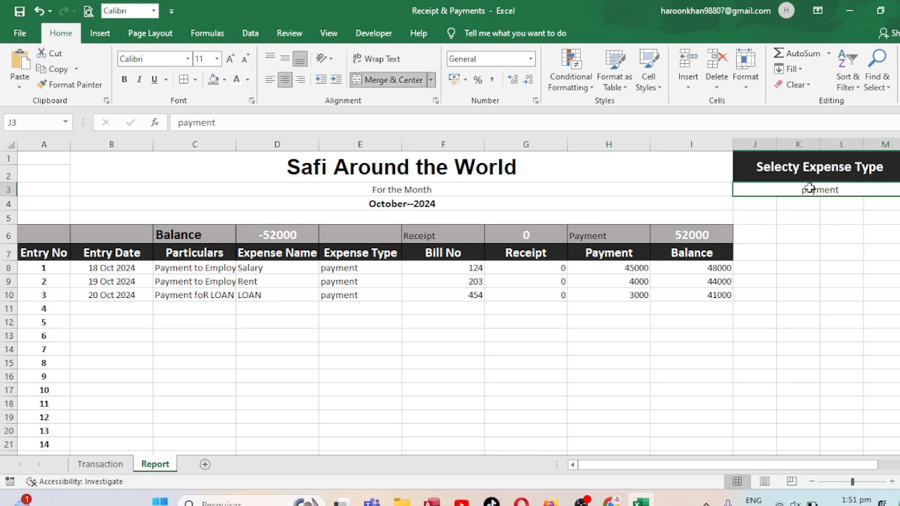
click(327, 33)
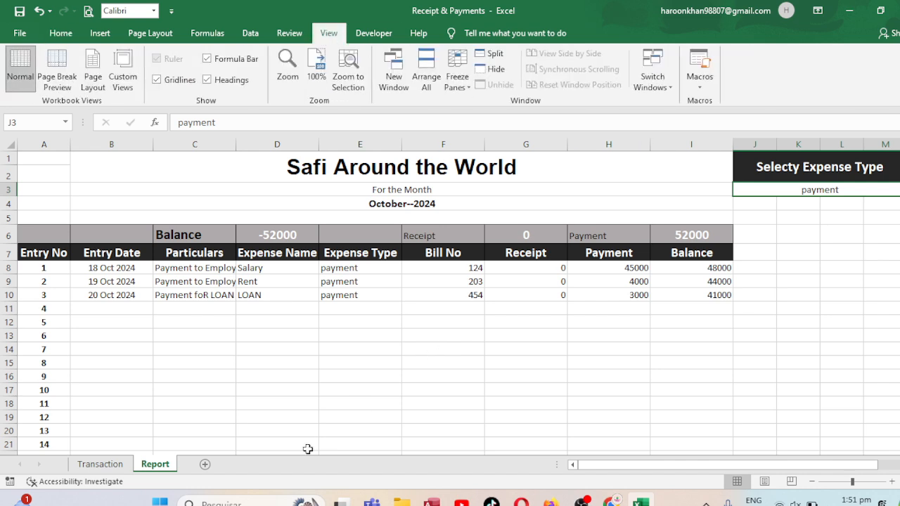
click(836, 259)
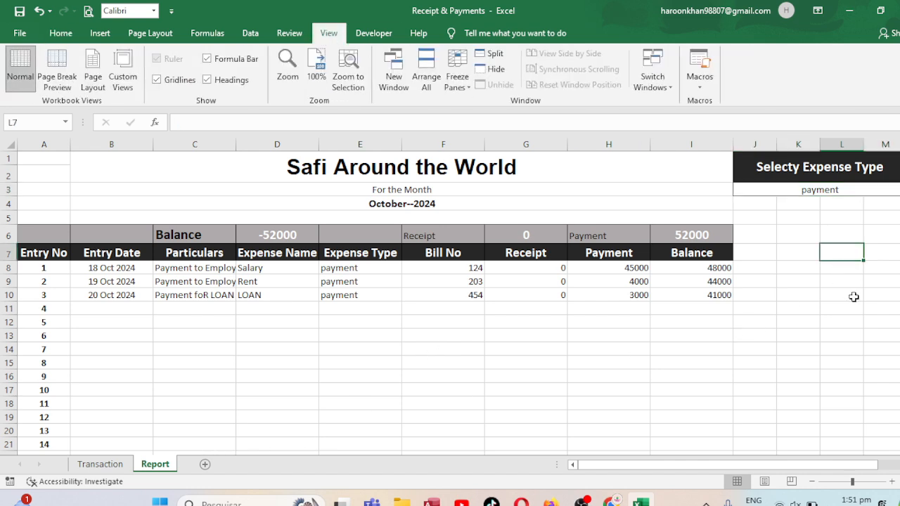
text(Payment)
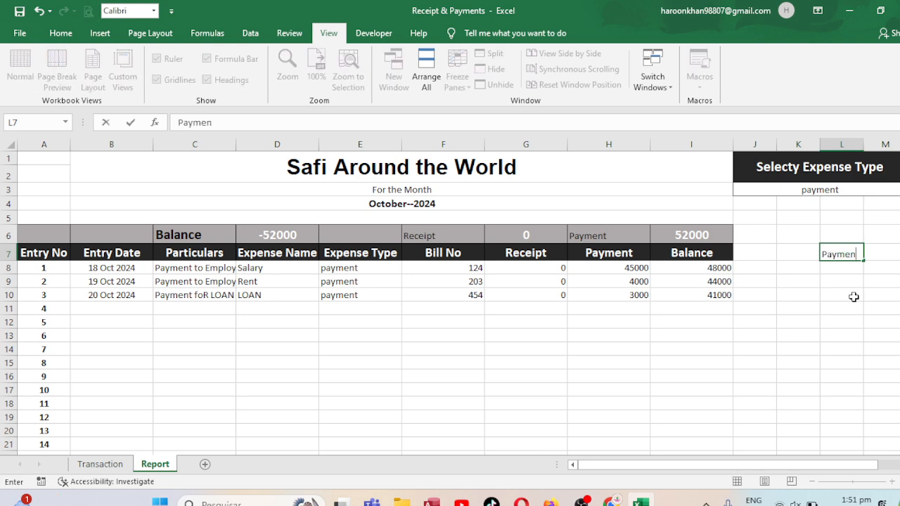
key(BackSpace)
key(BackSpace)
key(BackSpace)
key(BackSpace)
key(BackSpace)
click(853, 296)
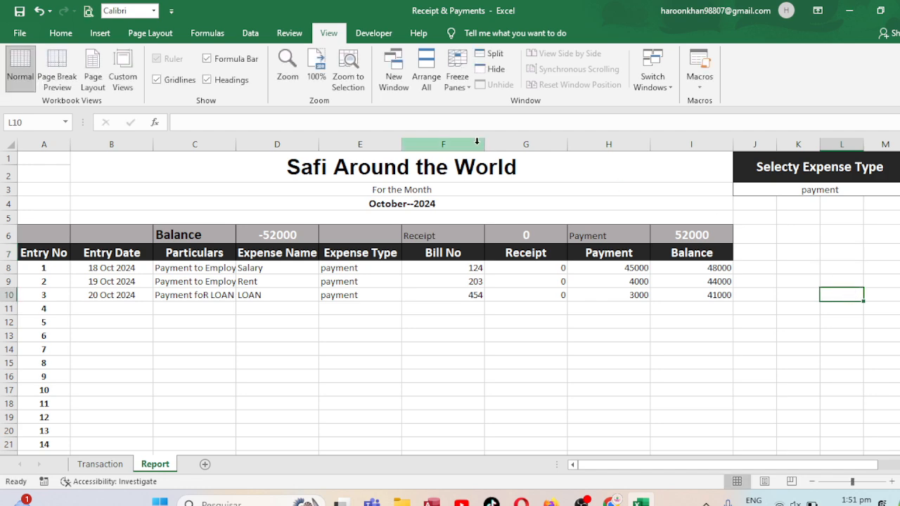
Try to add a list data validation with the source "Payment, Receipt" to the empty cell L10
click(250, 33)
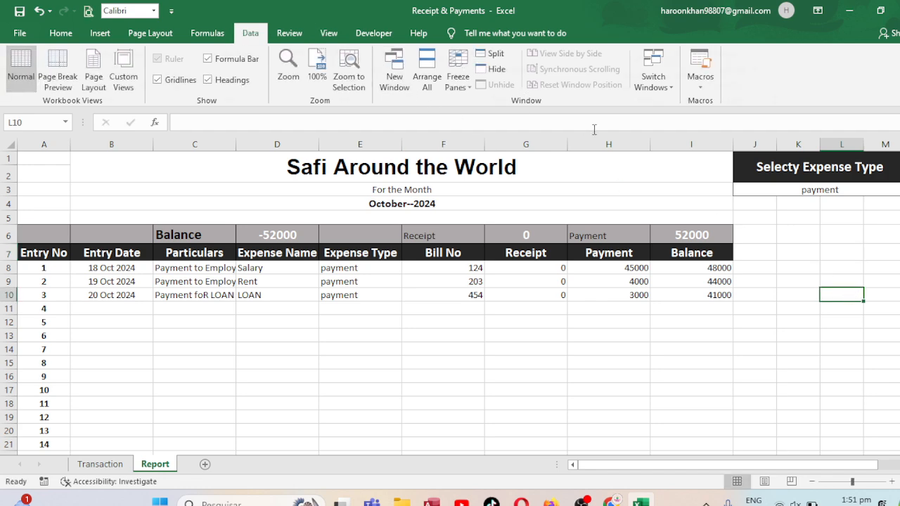
click(500, 85)
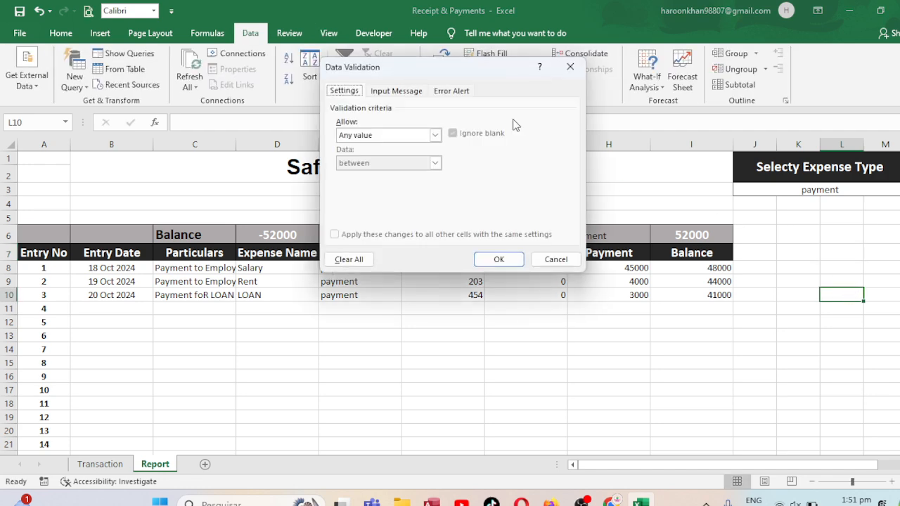
click(397, 135)
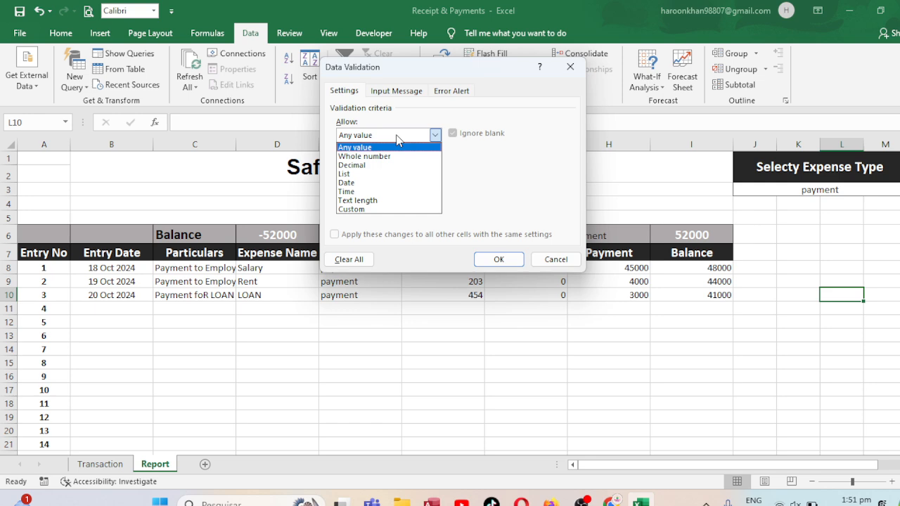
click(344, 174)
click(388, 191)
text(Payment, Receipt)
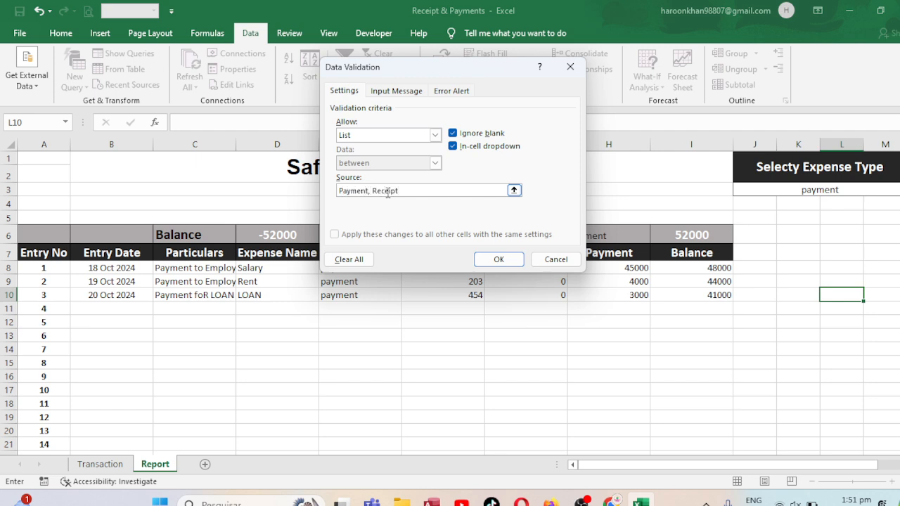
click(498, 259)
Add a list data validation to the expense type cell J3 with the source "Payment,Receipt"
click(831, 189)
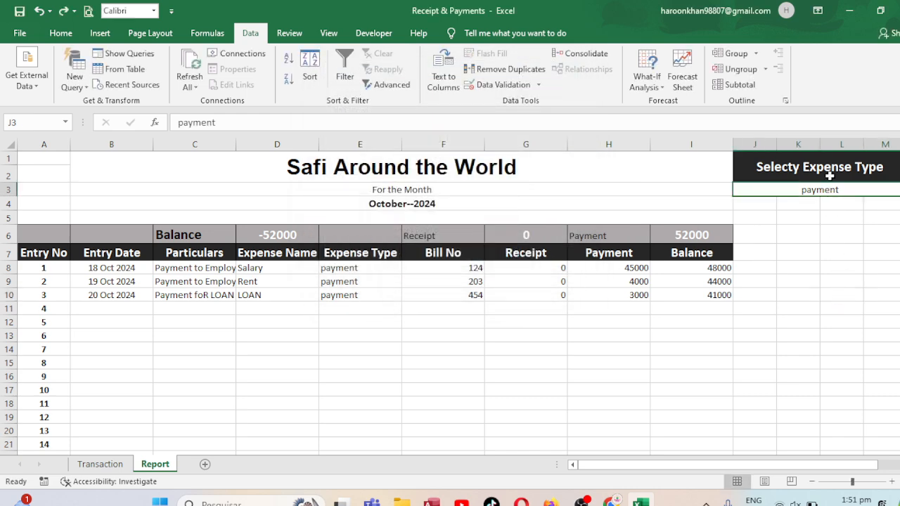
click(828, 176)
click(821, 191)
click(485, 83)
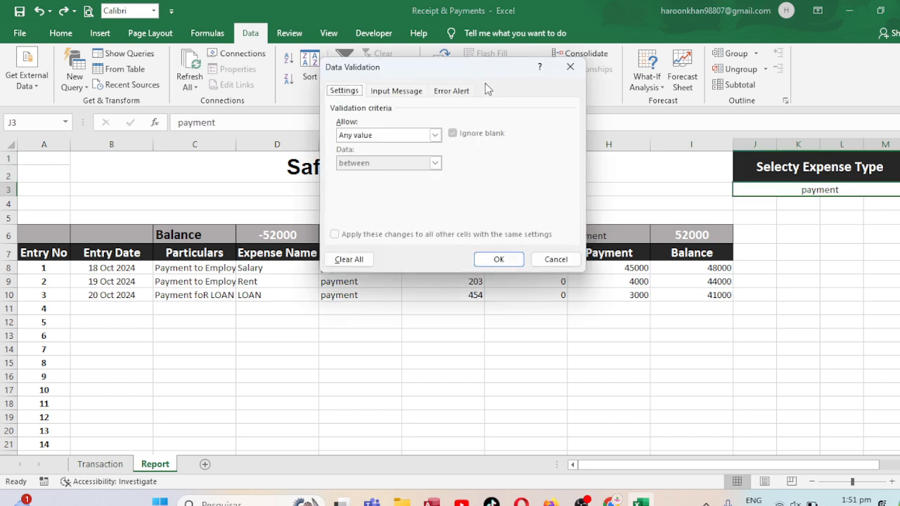
click(377, 136)
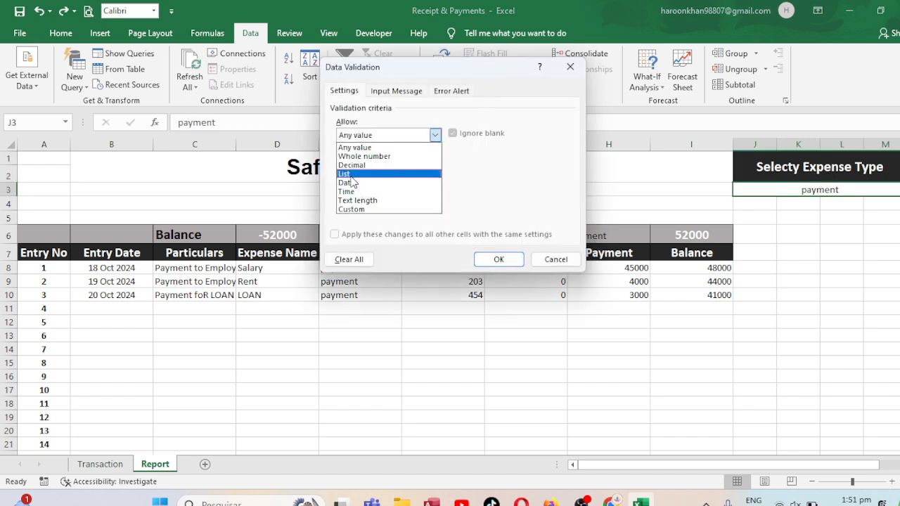
click(355, 174)
click(392, 189)
text(Payment,Re)
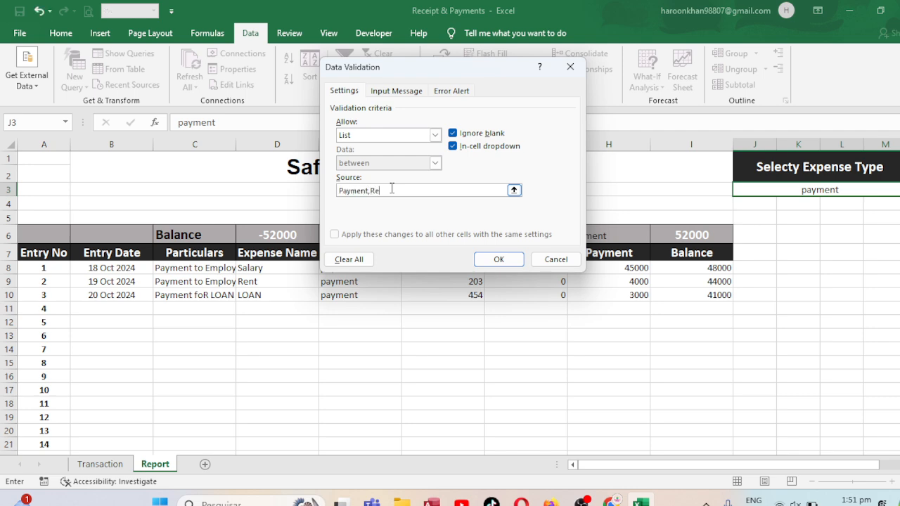
text(ceipt)
click(519, 259)
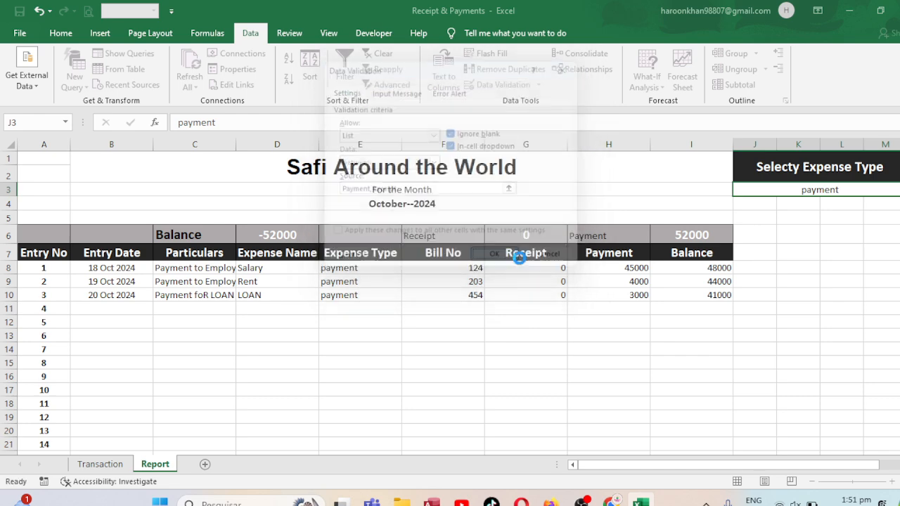
Switch the expense type in J3 to Receipt and back to Payment through its validation list
click(899, 190)
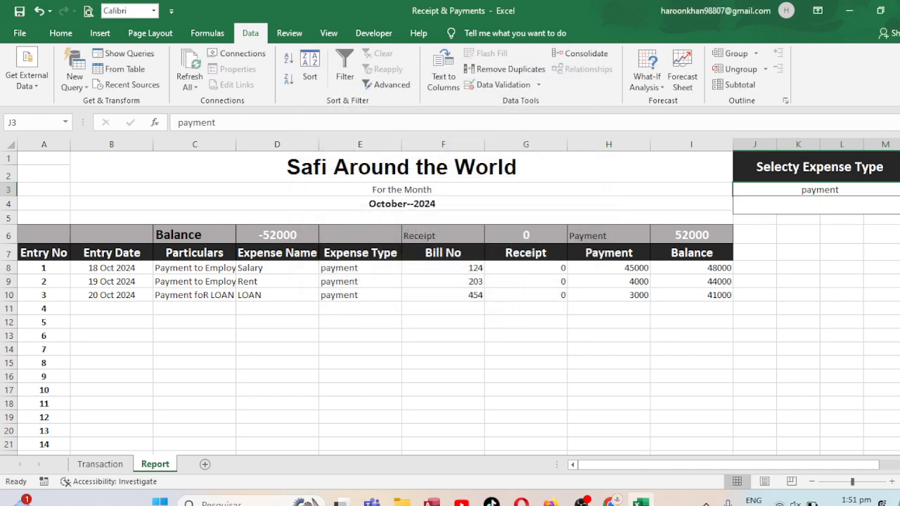
click(823, 208)
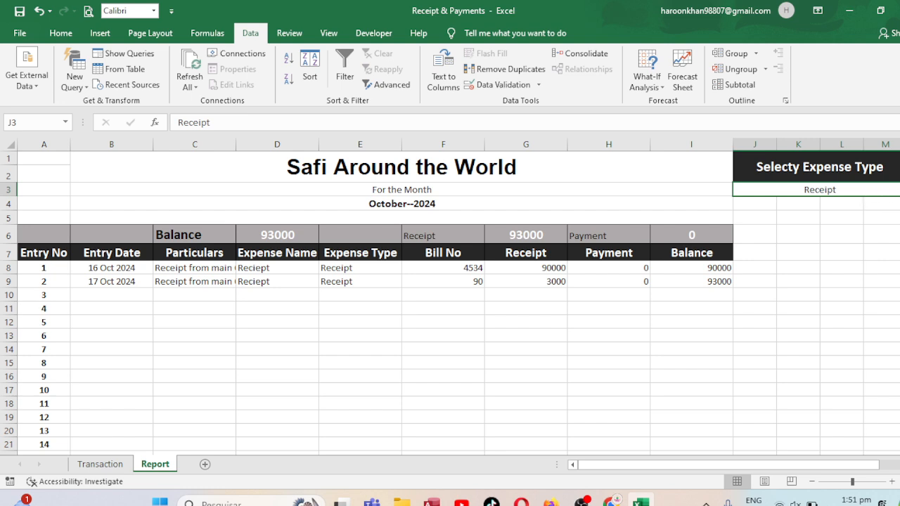
click(899, 190)
click(761, 202)
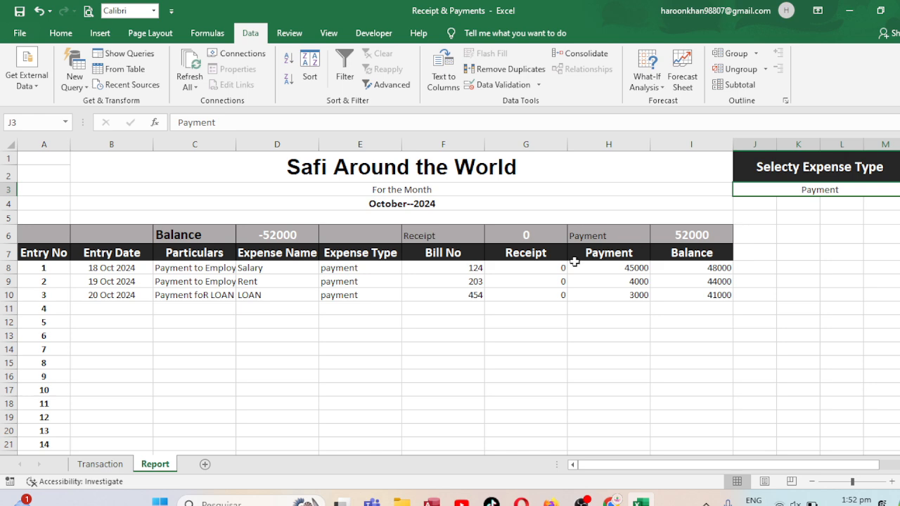
Link the merged cell B5 below the report month to the expense type selection with =J3
click(375, 219)
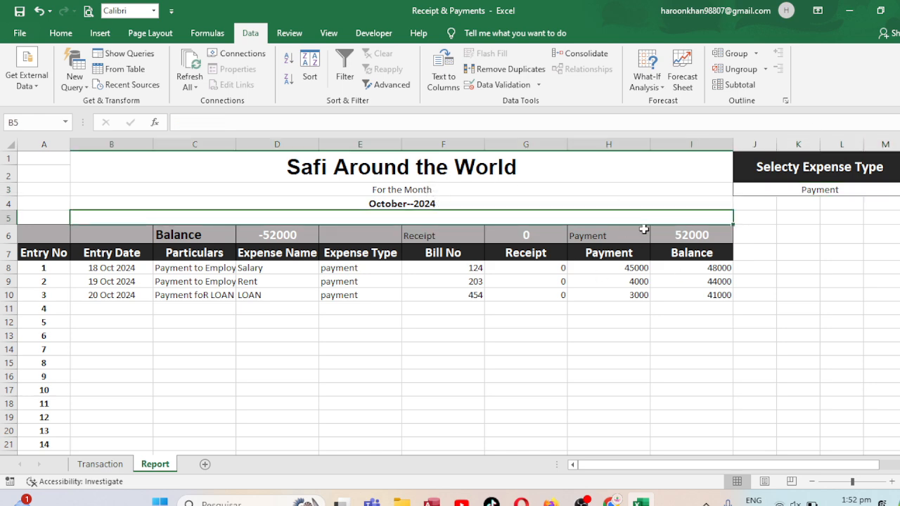
text(=)
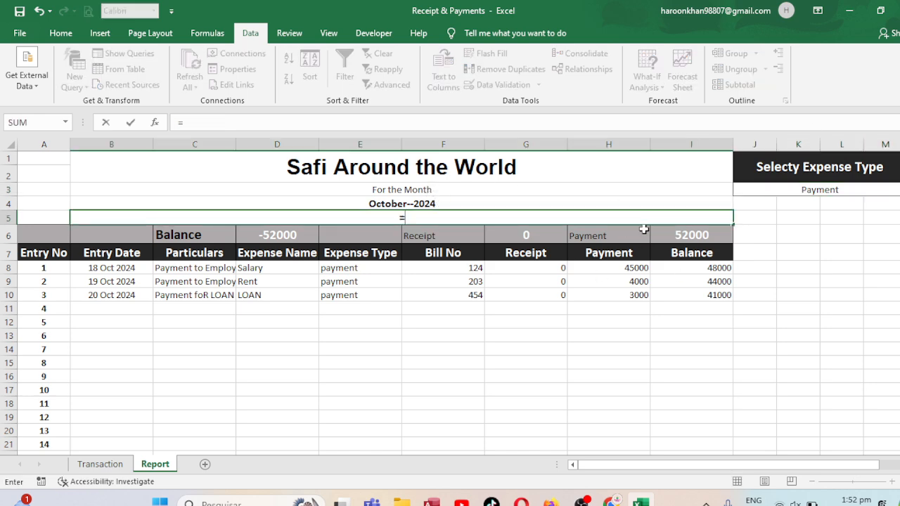
click(828, 184)
key(Return)
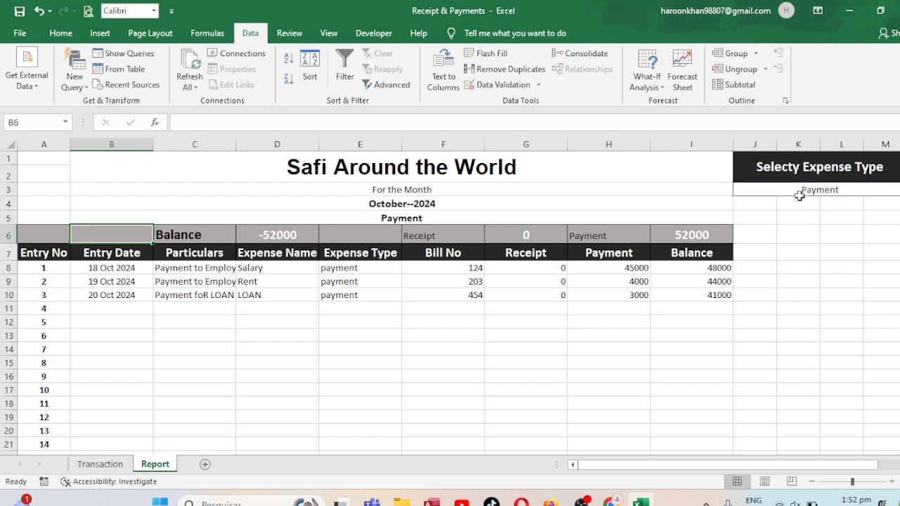
Increase the font size of the expense type heading in B5 to 18
click(350, 215)
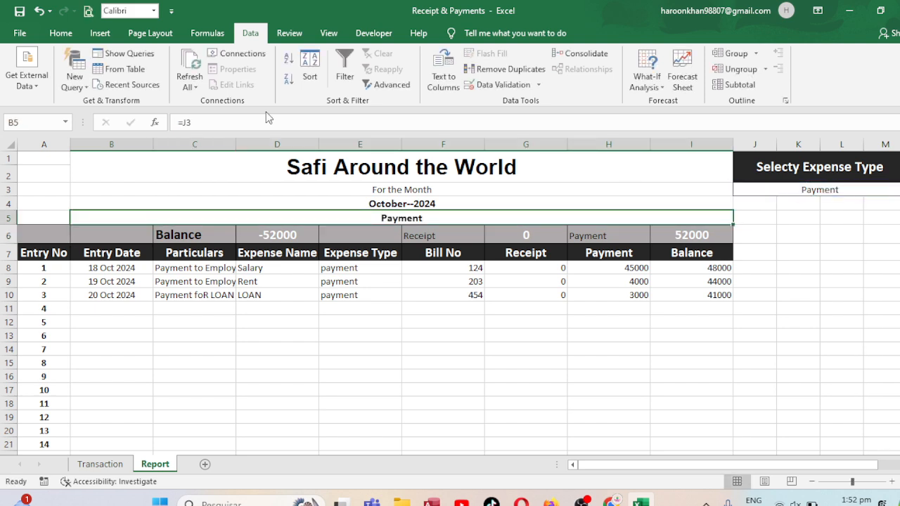
click(70, 35)
click(231, 60)
click(232, 60)
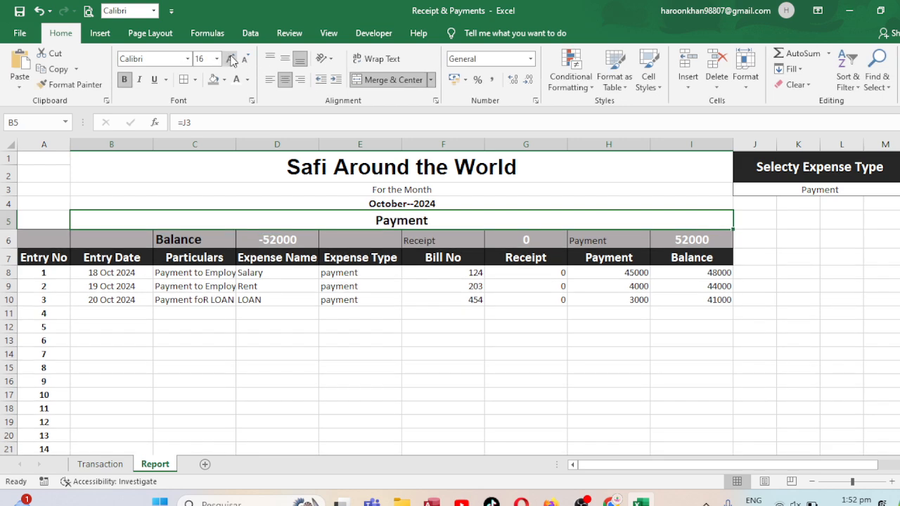
click(231, 60)
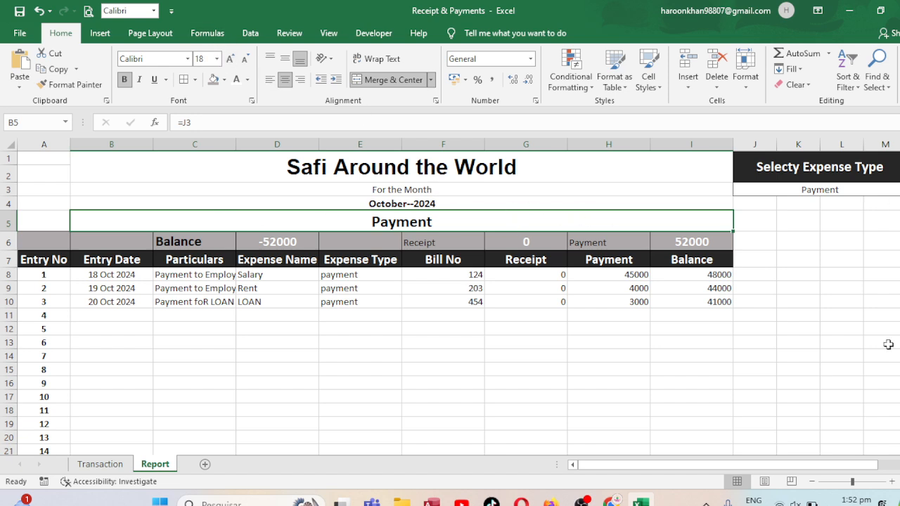
Narrow column L under the expense type selector, and check the report by switching J3 to Receipt and back to Payment
drag(863, 146, 836, 147)
click(841, 189)
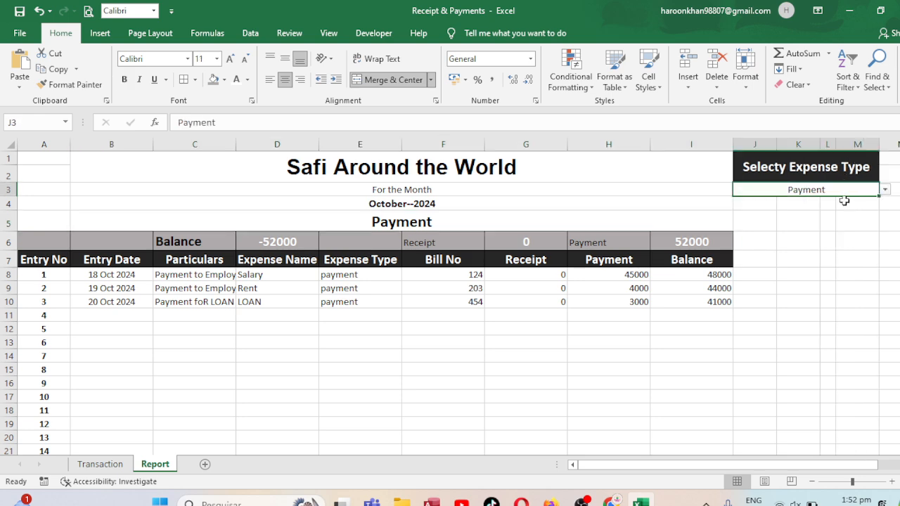
click(884, 190)
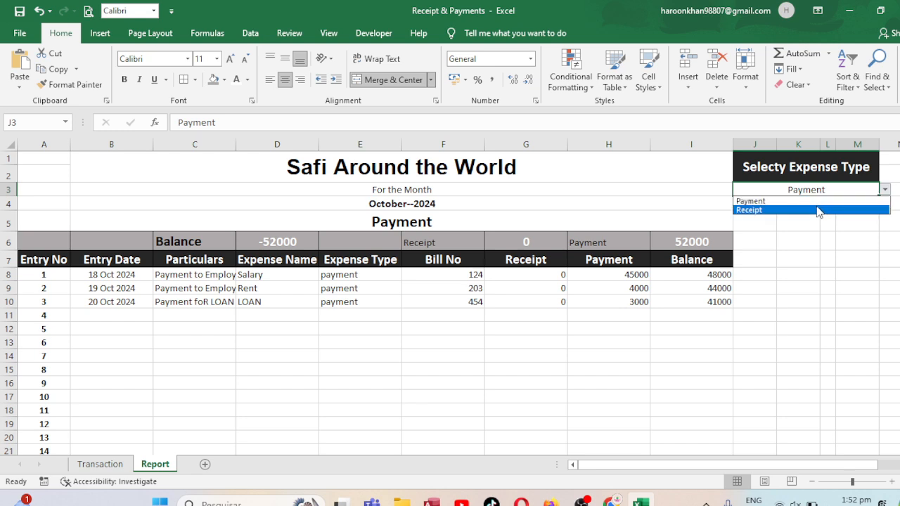
click(826, 206)
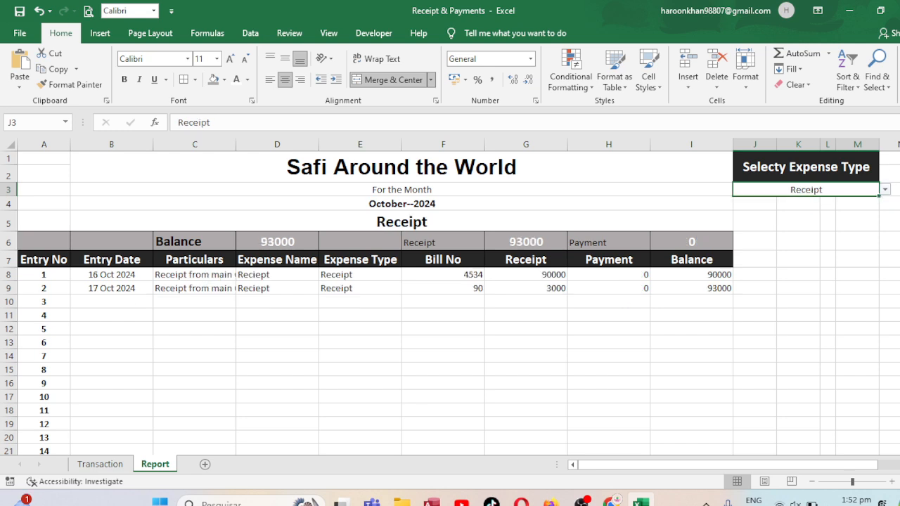
click(885, 189)
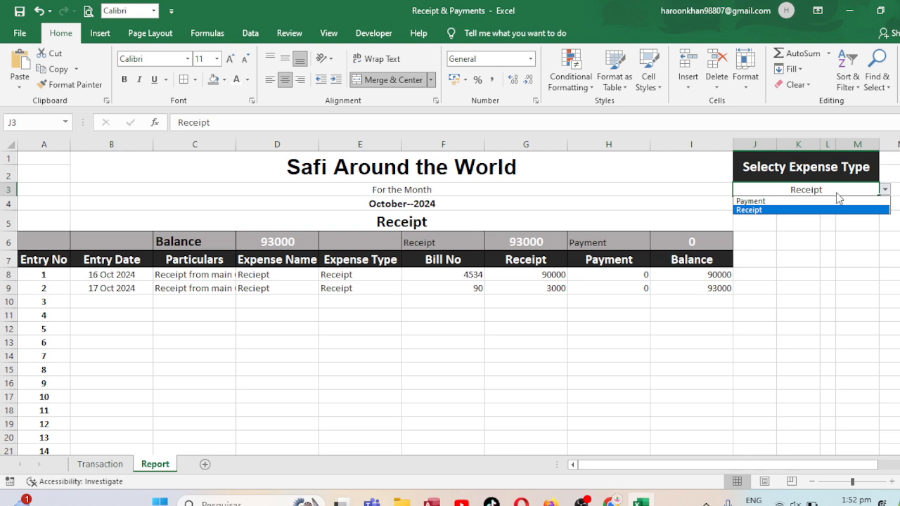
click(782, 201)
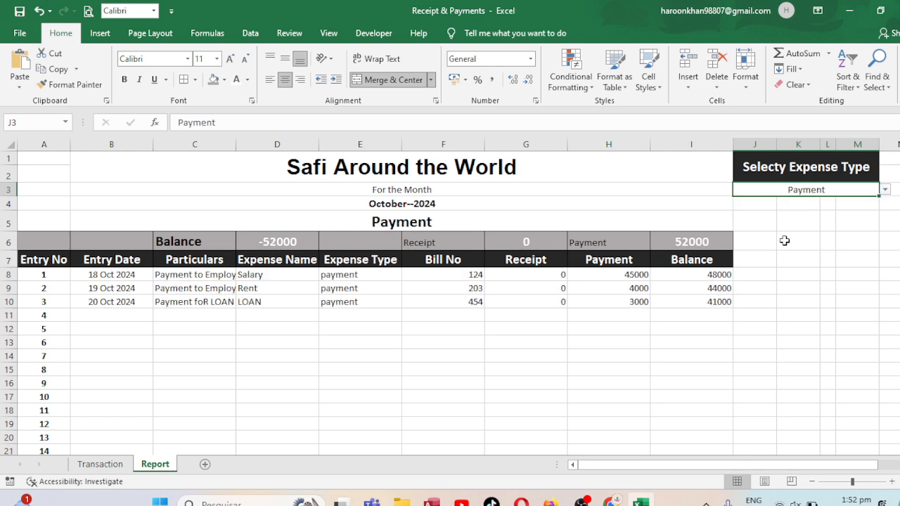
Review the daily receipt and payment entries on the Transaction sheet and return to the Report sheet
click(99, 464)
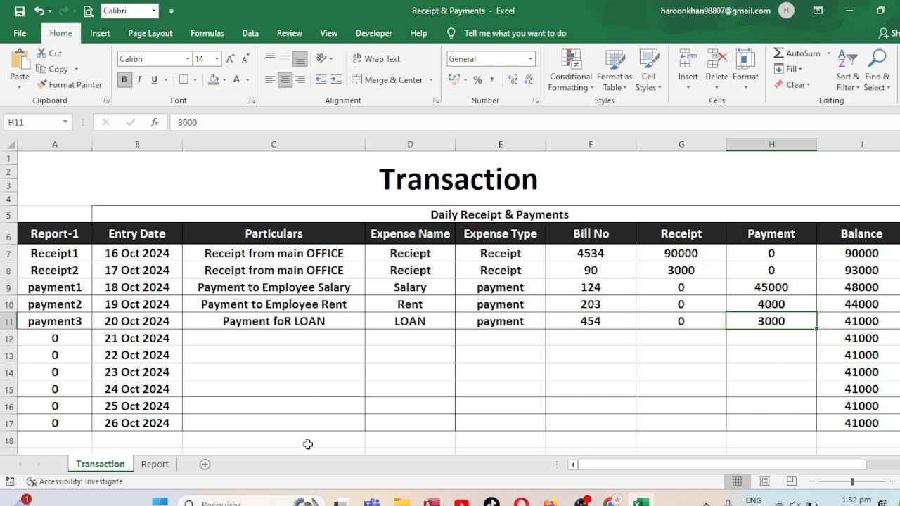
click(154, 464)
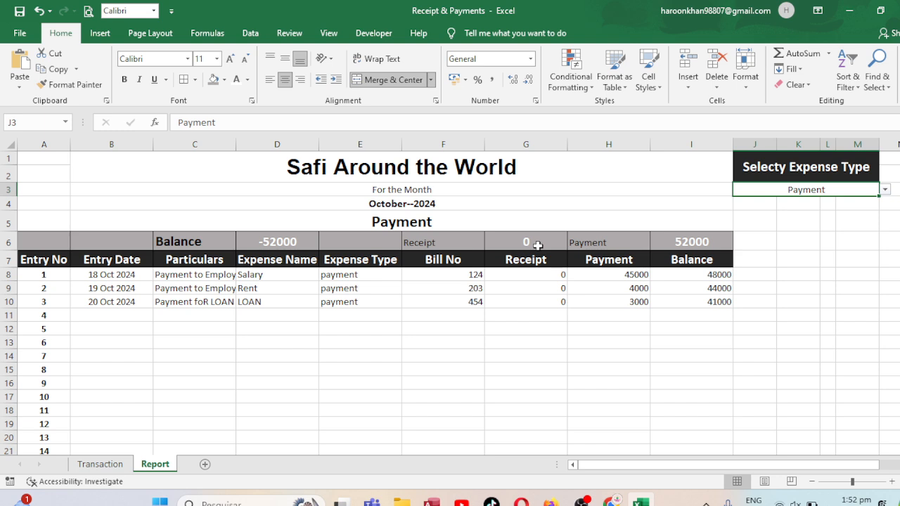
click(589, 501)
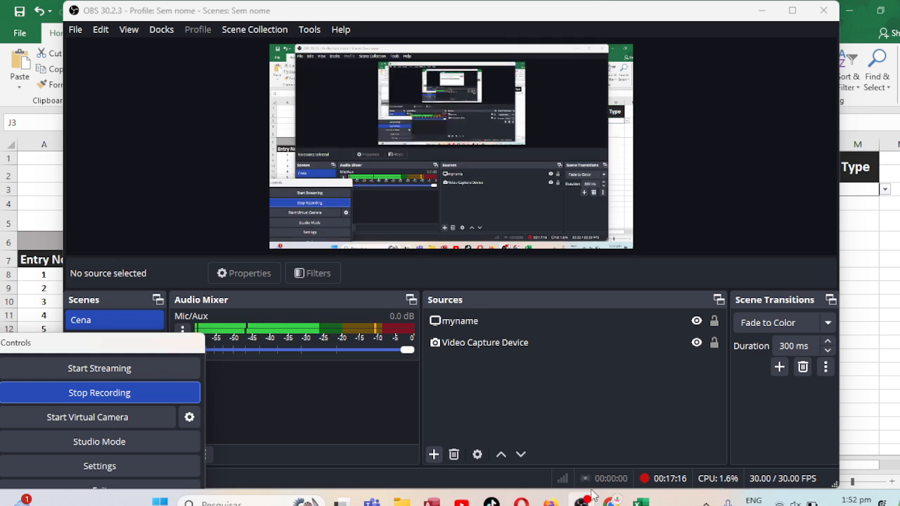
click(113, 391)
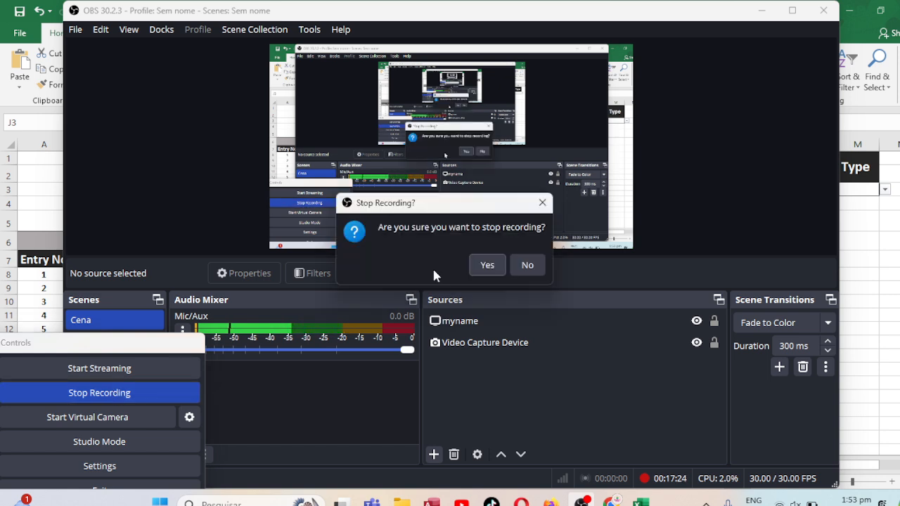